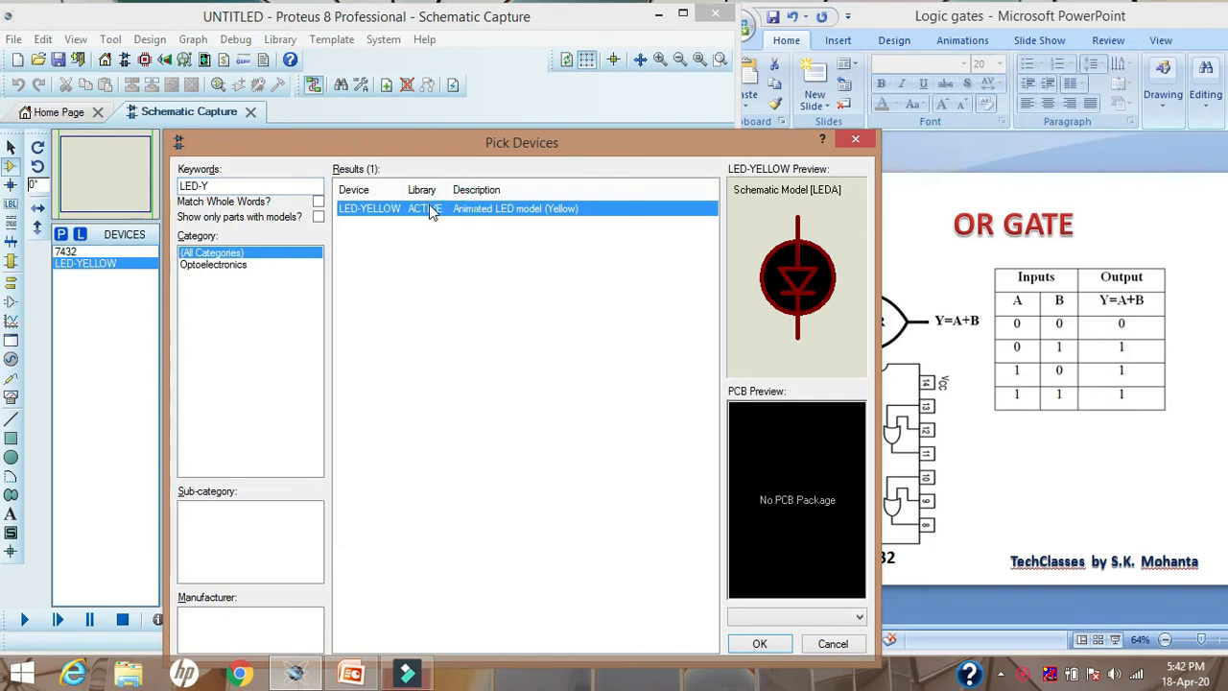
Find the 220R resistor among the 0.6W Metal Film resistors and add MINRES220R to the device list
left_click_drag(233, 183, 173, 184)
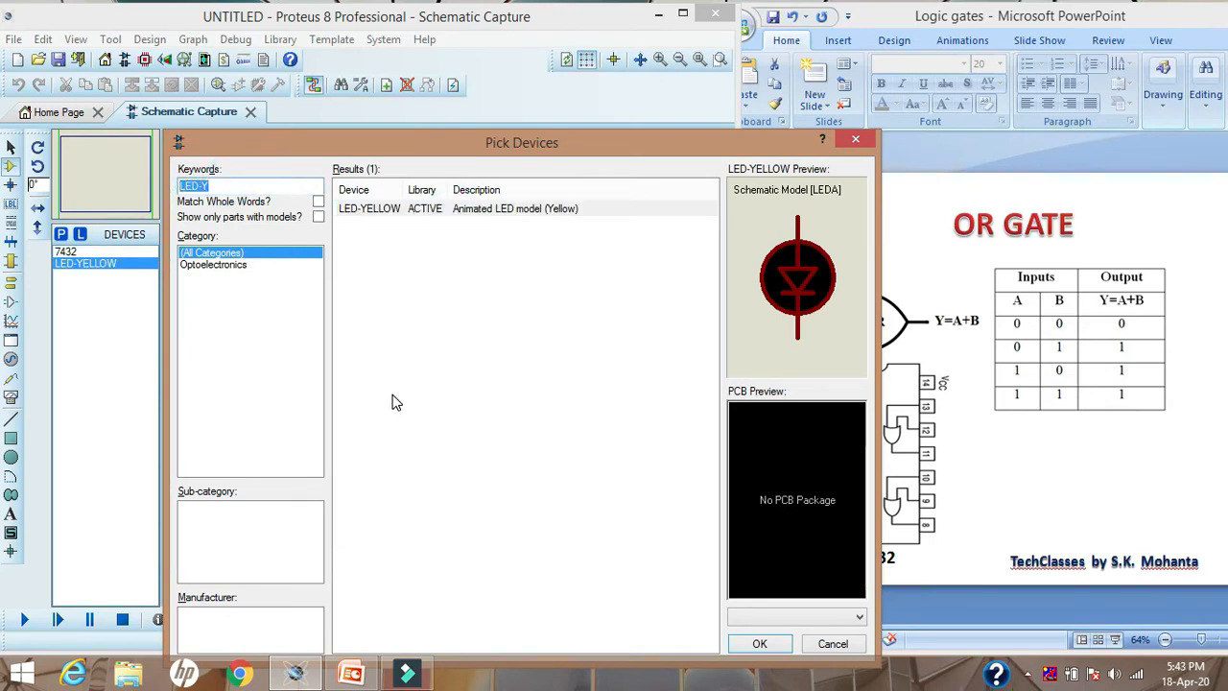
type("220")
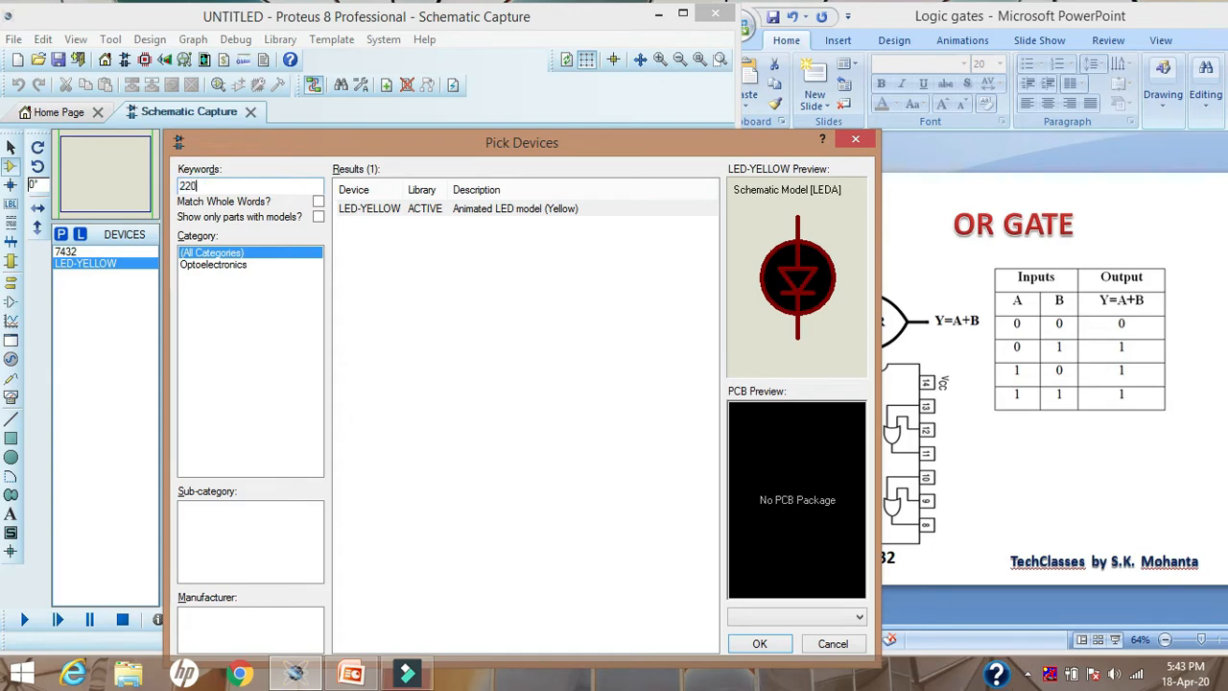
type("R")
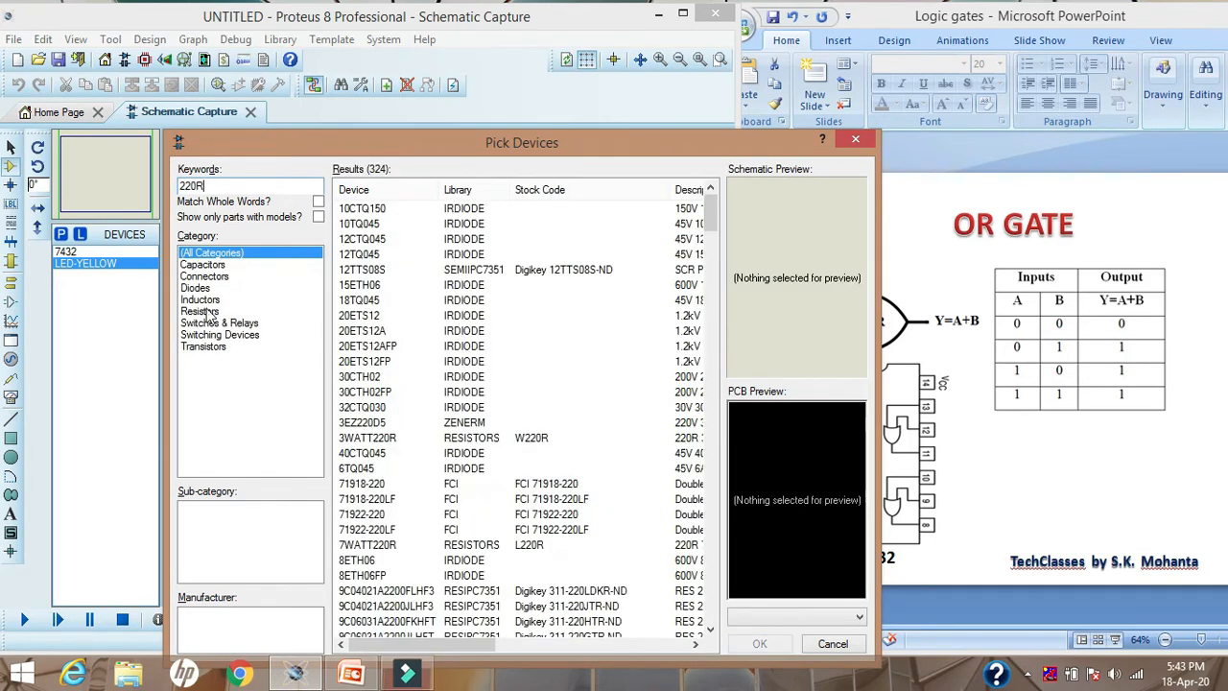
left_click(200, 312)
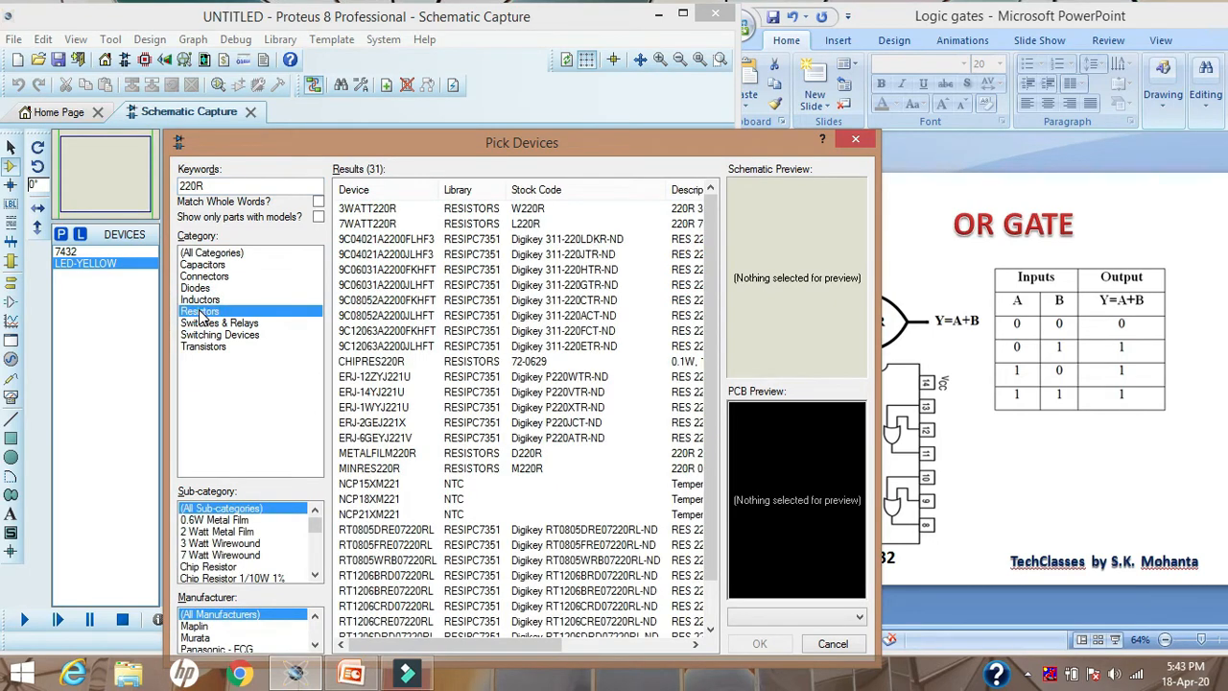
left_click(213, 520)
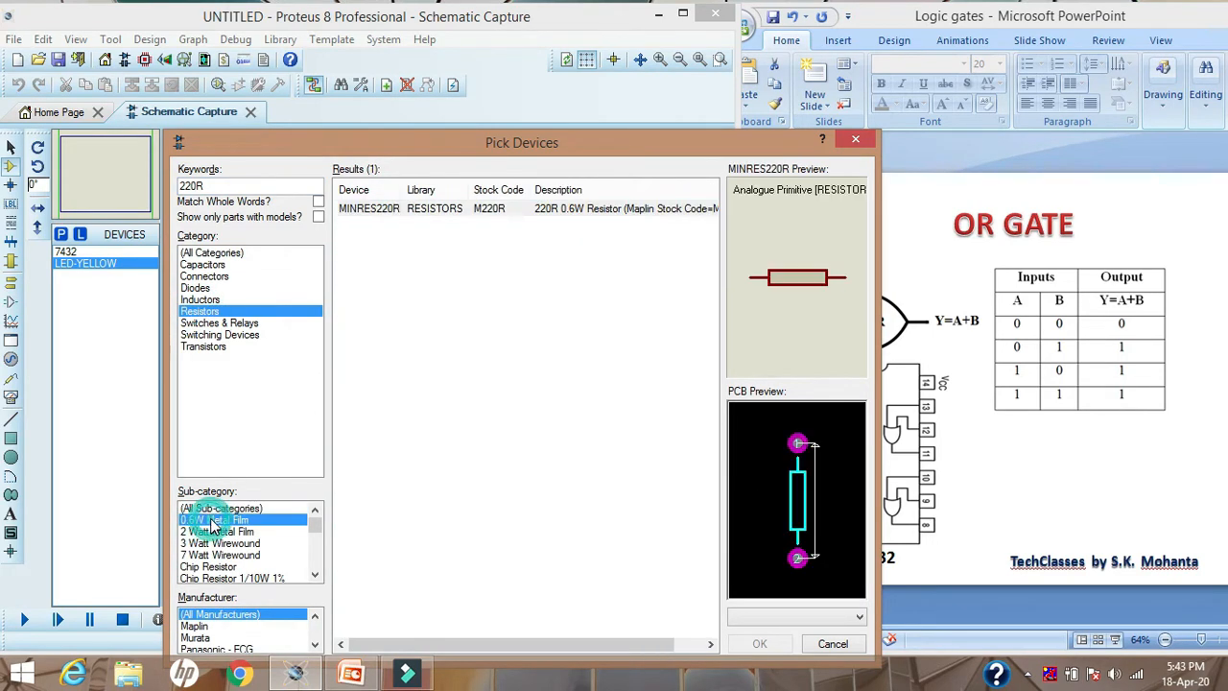
double_click(427, 211)
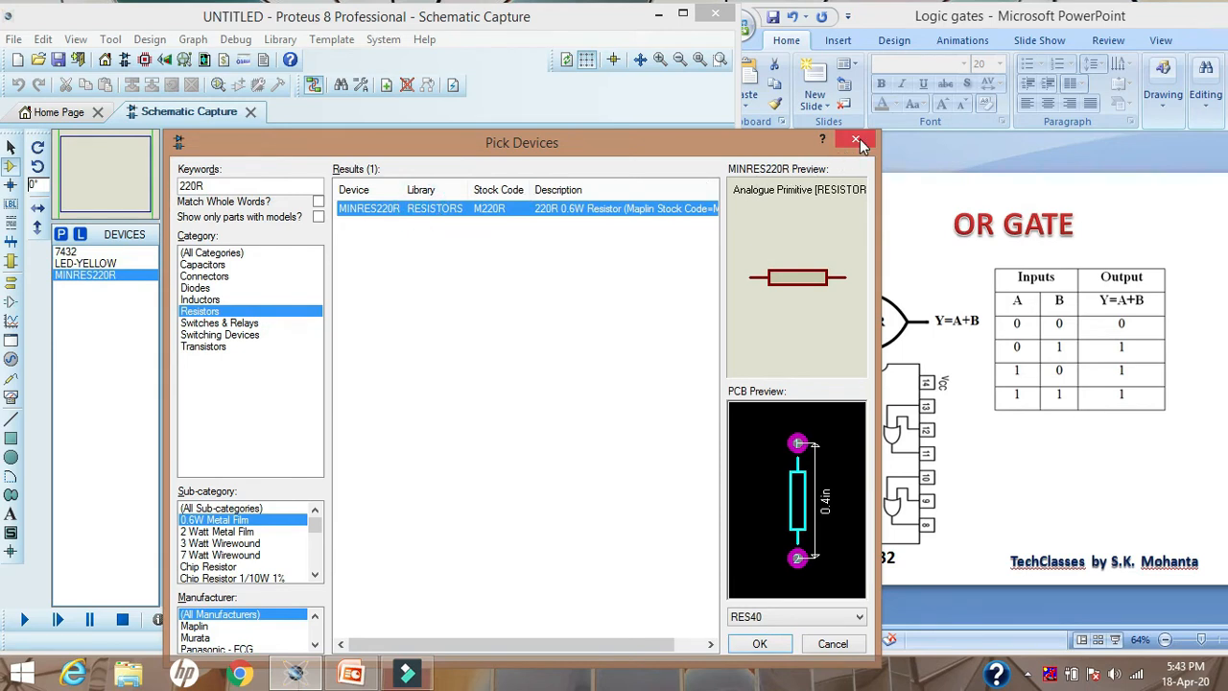
Find SPDT under Switches & Relays, add the latched-action SW-SPDT switch to the device list, and close the device picker
left_click(203, 185)
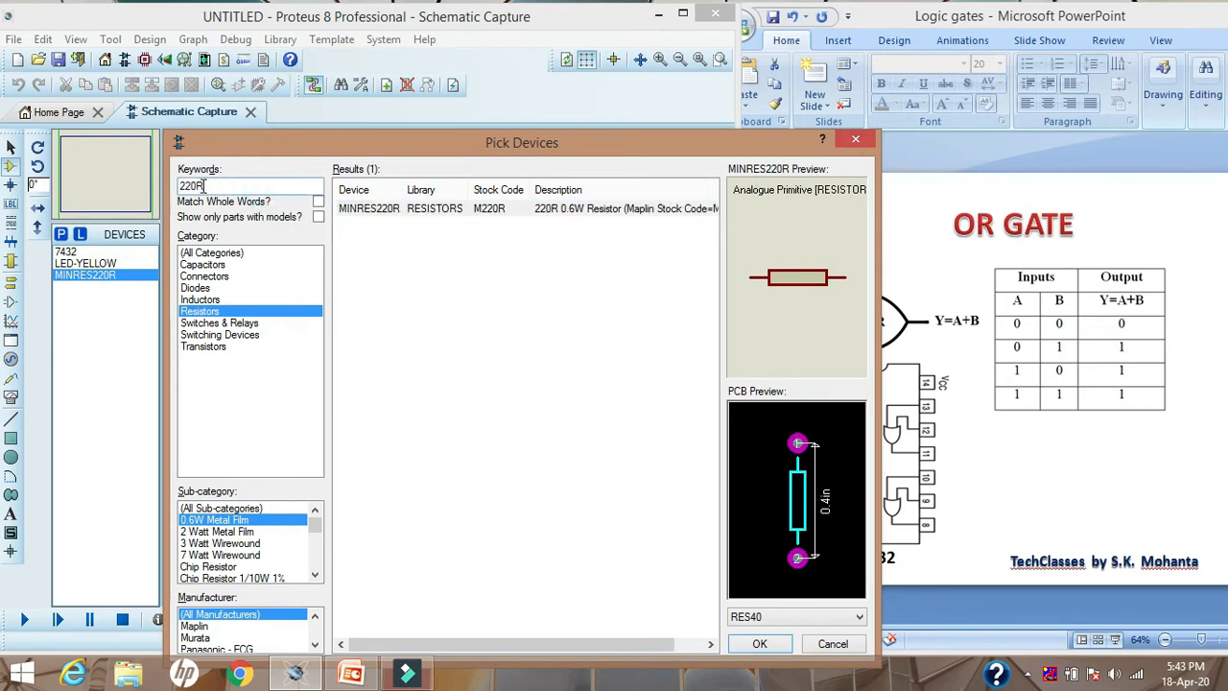
left_click_drag(204, 186, 179, 191)
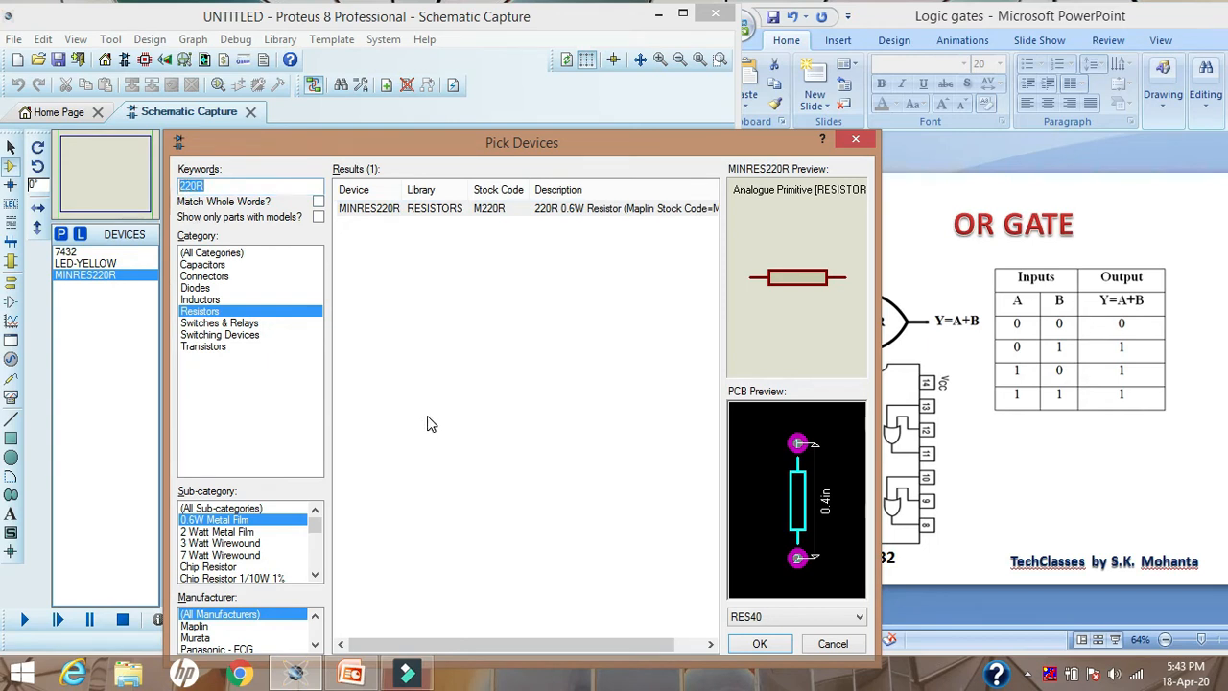
type("D")
key("BackSpace")
key("BackSpace")
key("BackSpace")
key("BackSpace")
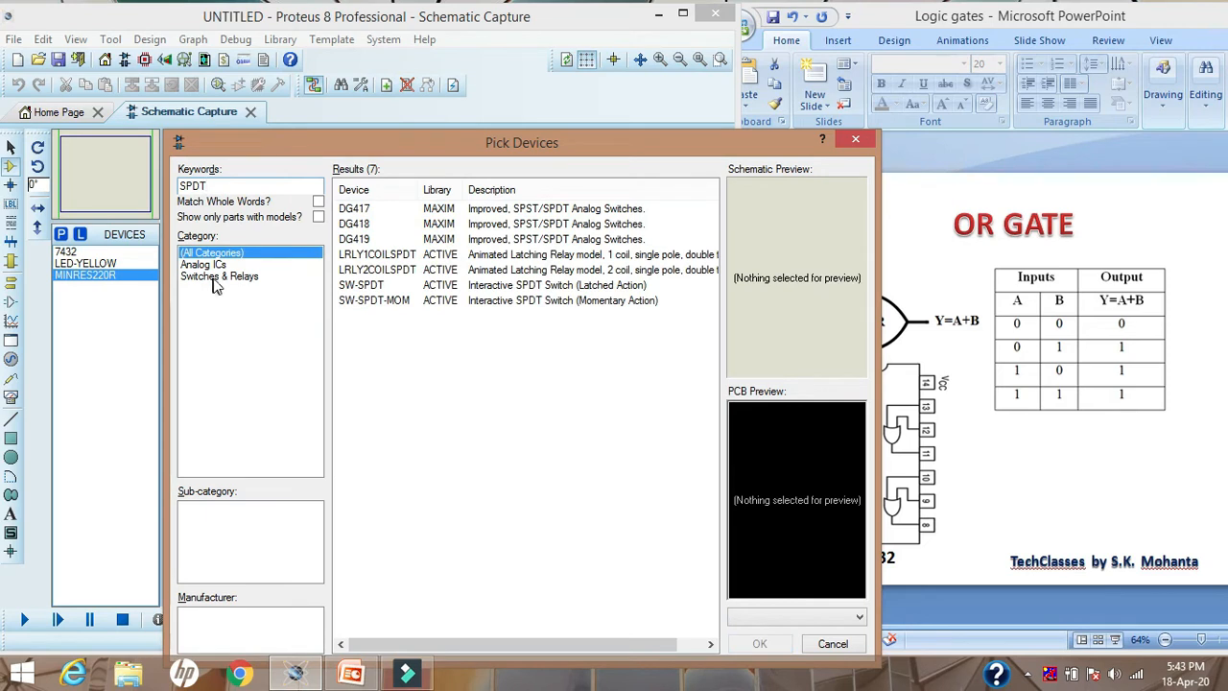
left_click(217, 276)
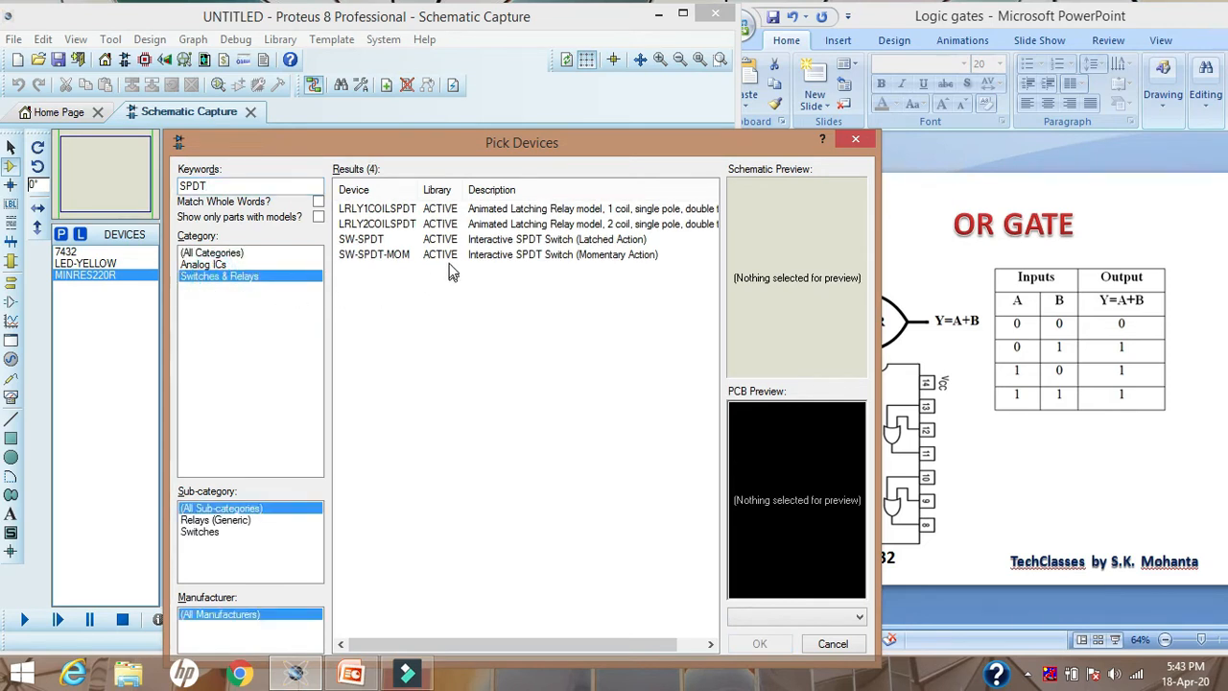
left_click(458, 210)
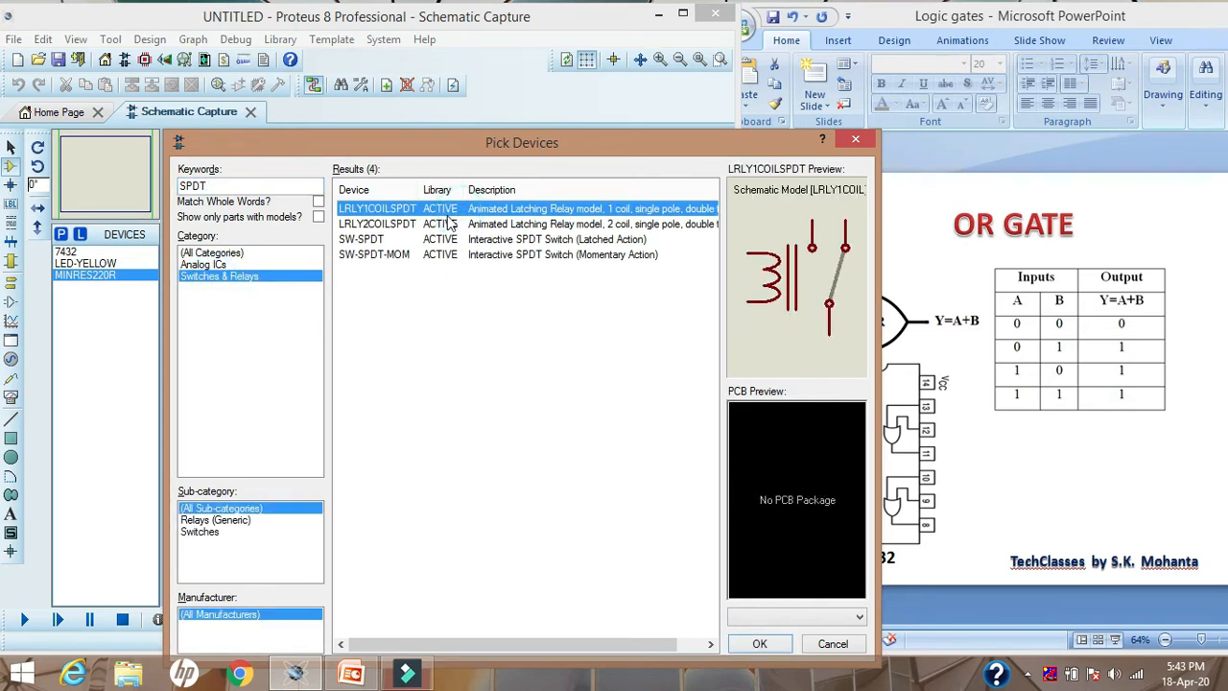
left_click(422, 241)
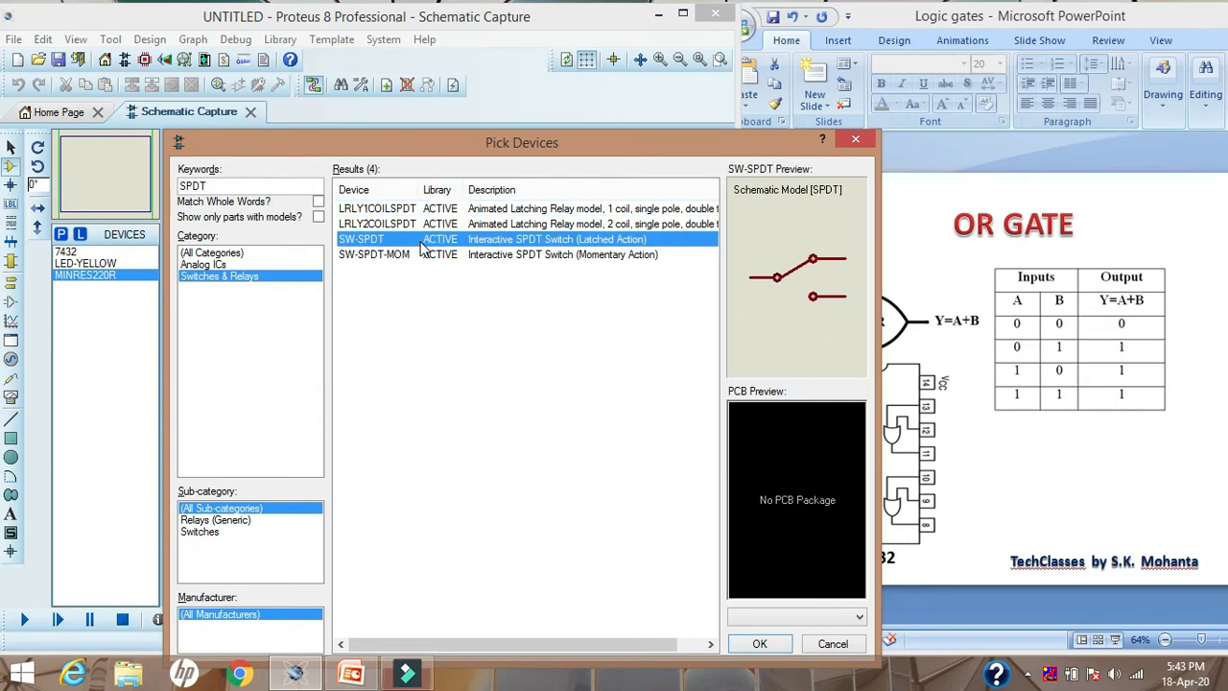
double_click(523, 242)
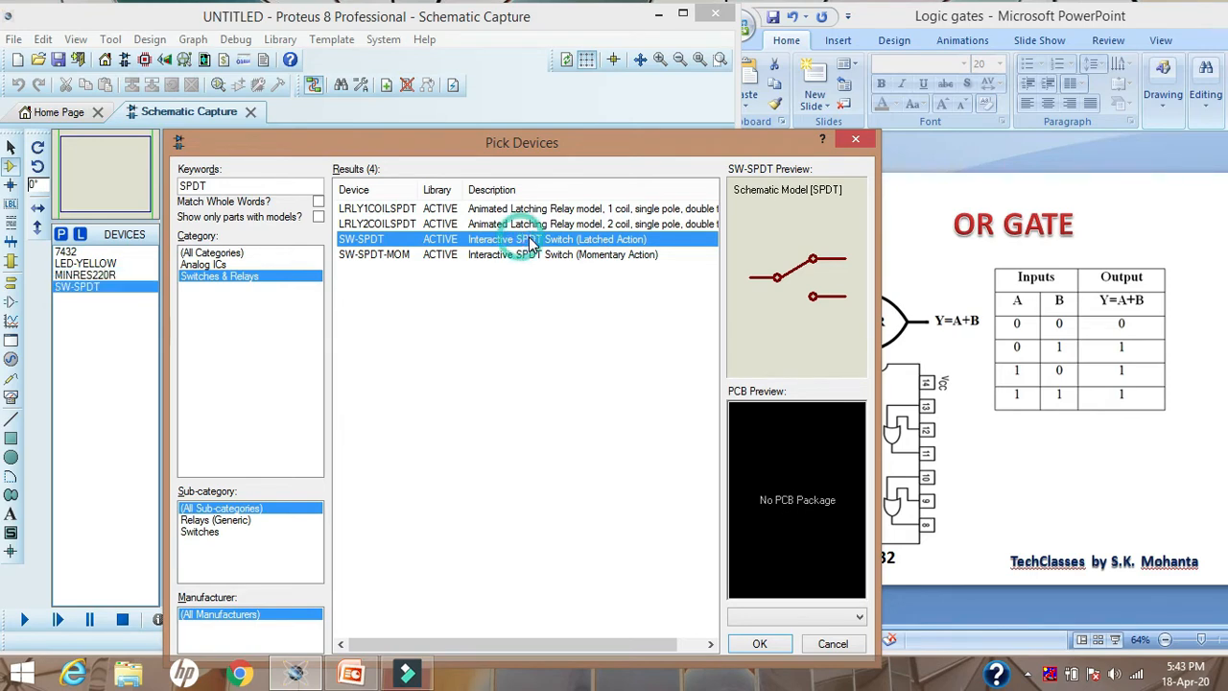
left_click(857, 141)
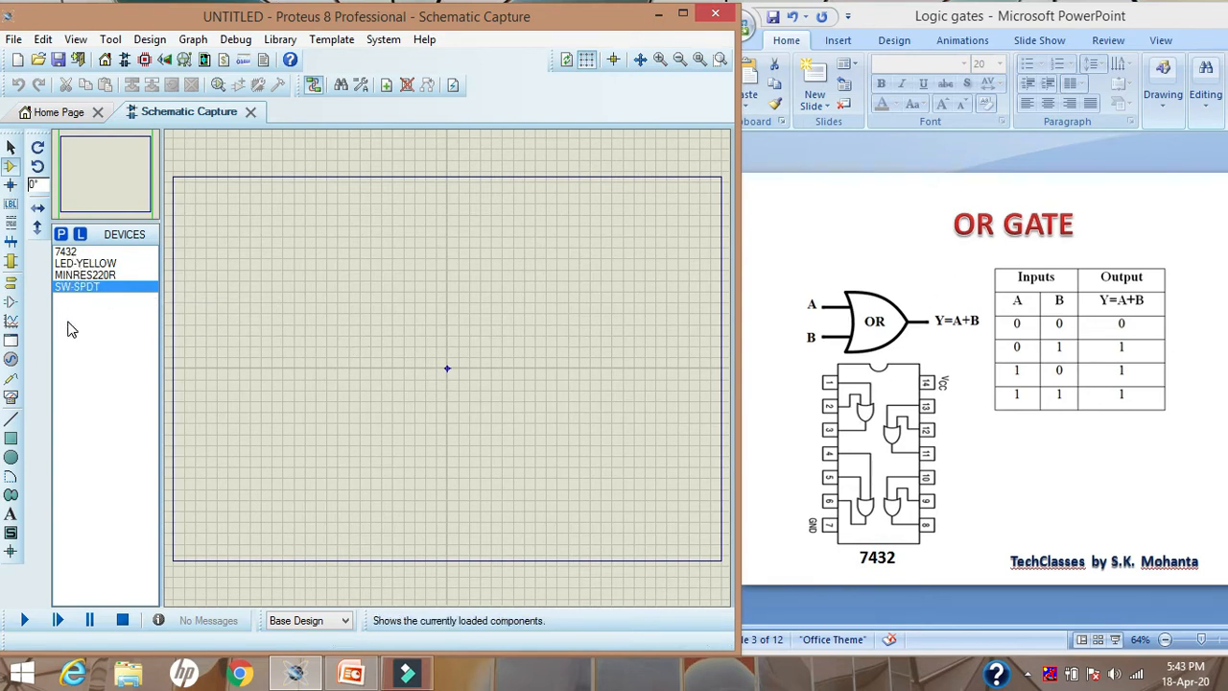
Place one 7432 OR gate on the schematic sheet, above and to the left of the sheet's origin
left_click(66, 252)
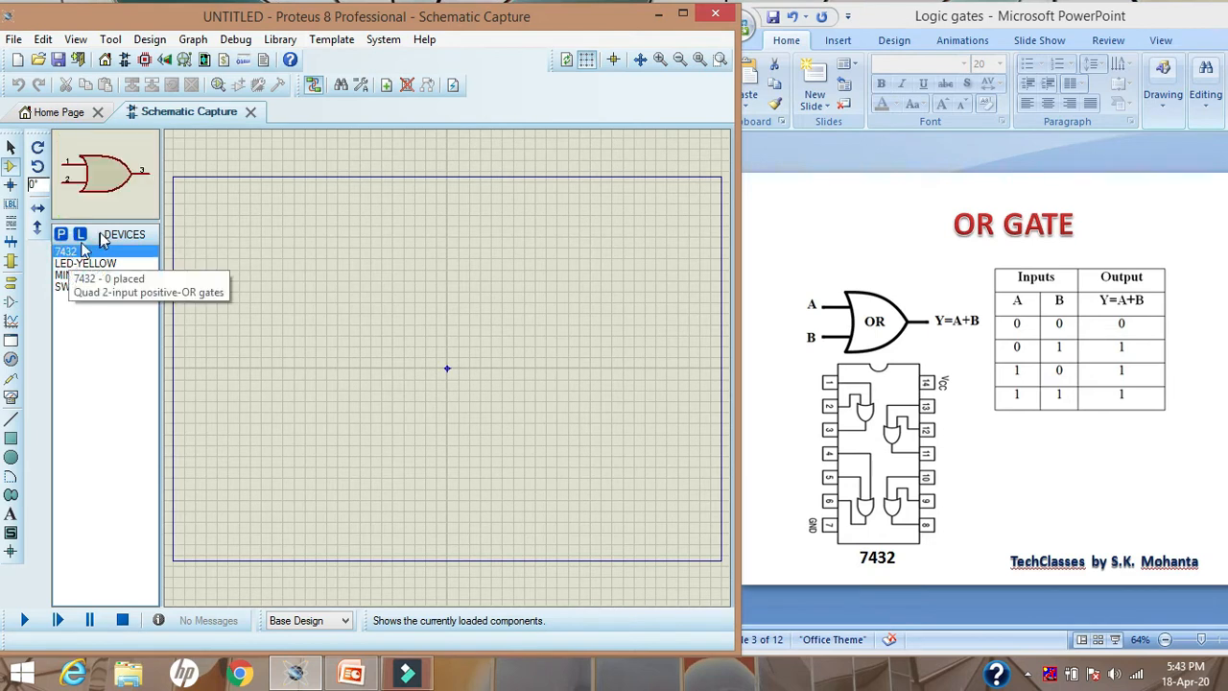
left_click(322, 332)
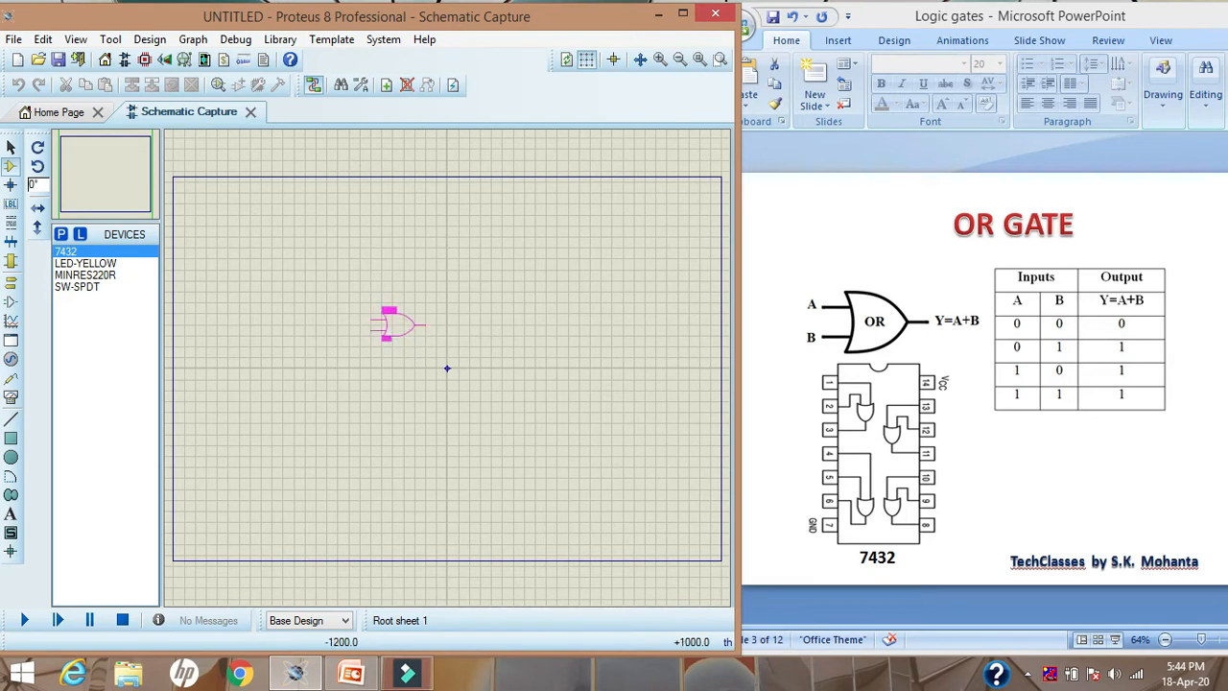
left_click(383, 317)
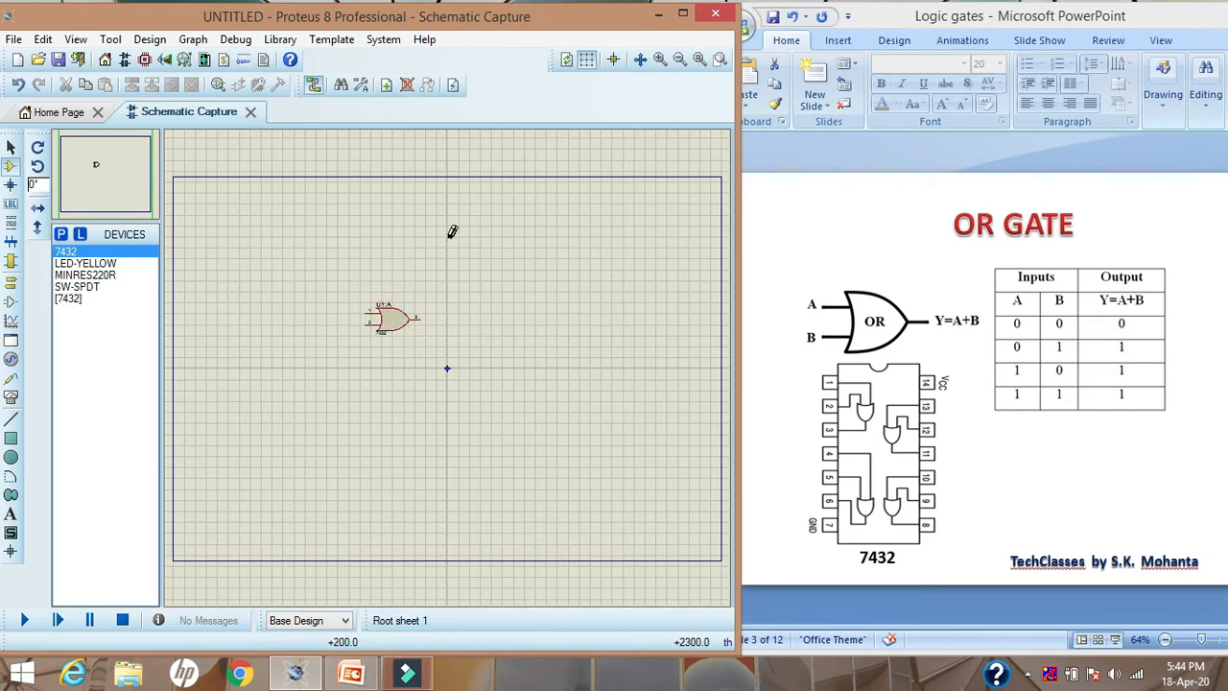
left_click(11, 147)
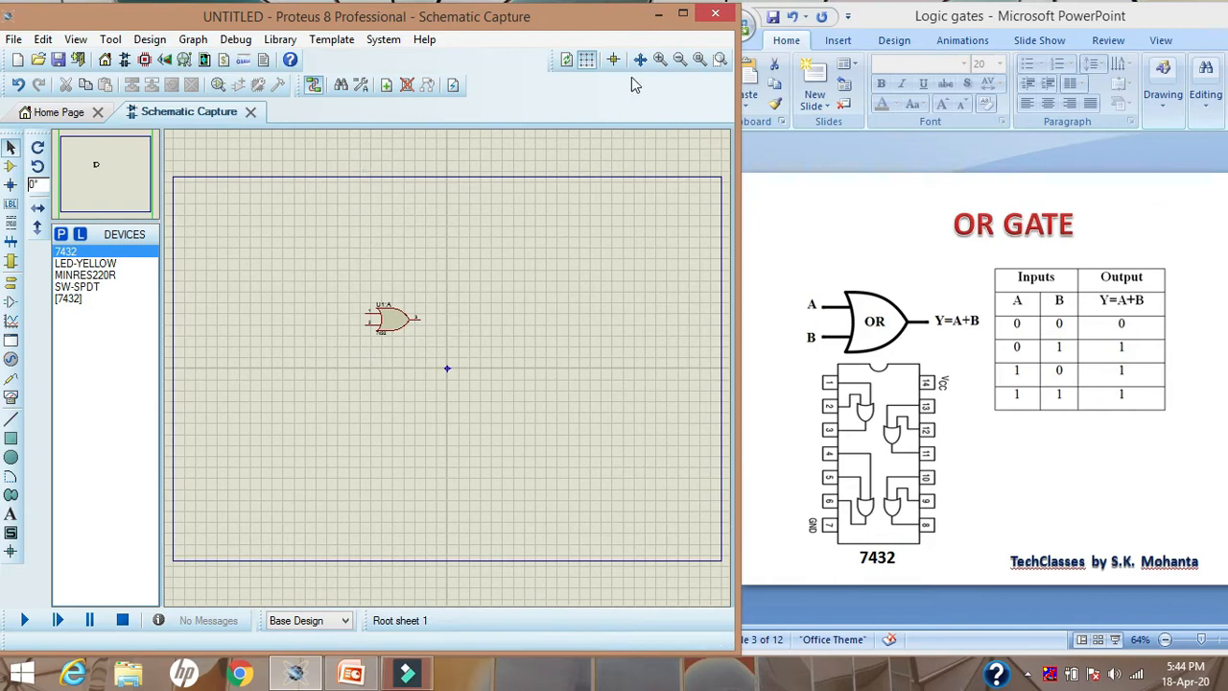
left_click(660, 60)
left_click(659, 59)
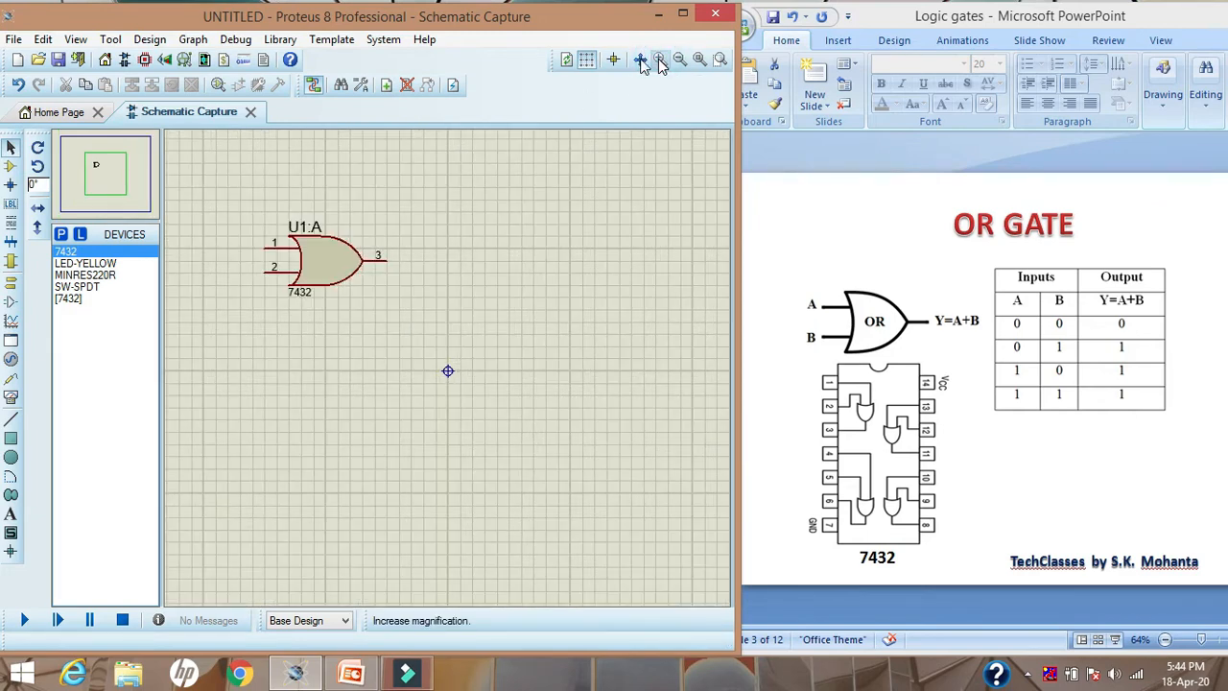
mouse_move(101, 171)
left_mouse_down()
mouse_move(107, 182)
mouse_move(99, 170)
left_mouse_up()
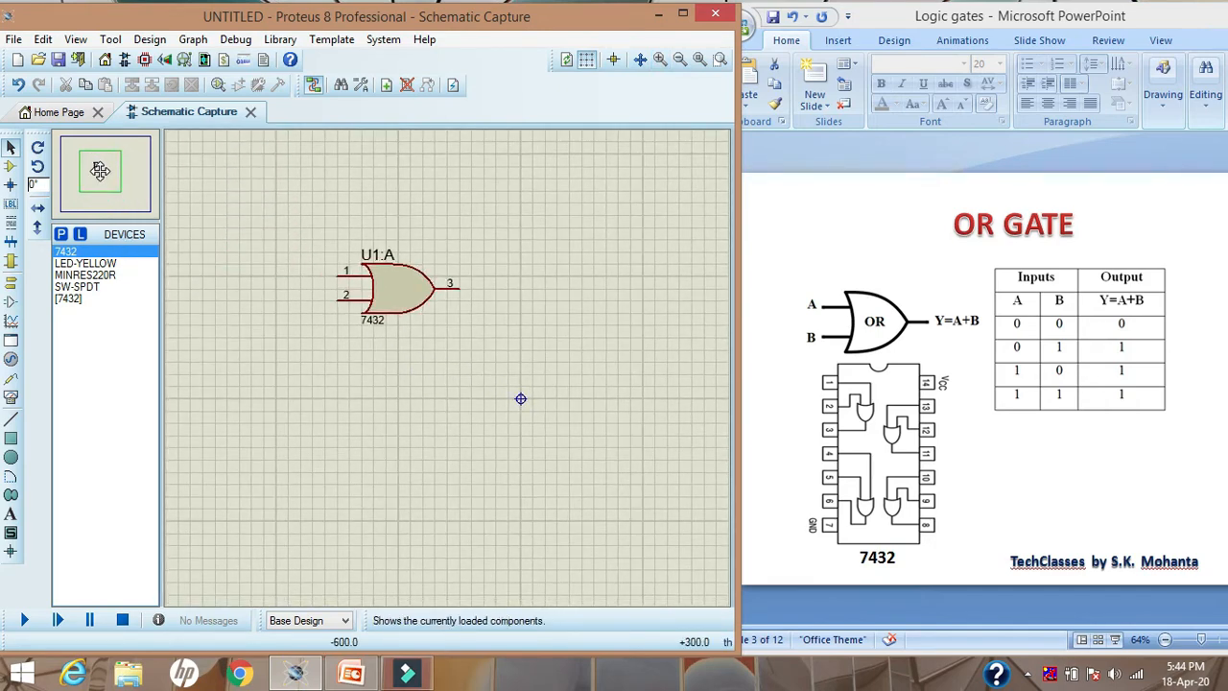
left_click_drag(101, 171, 99, 170)
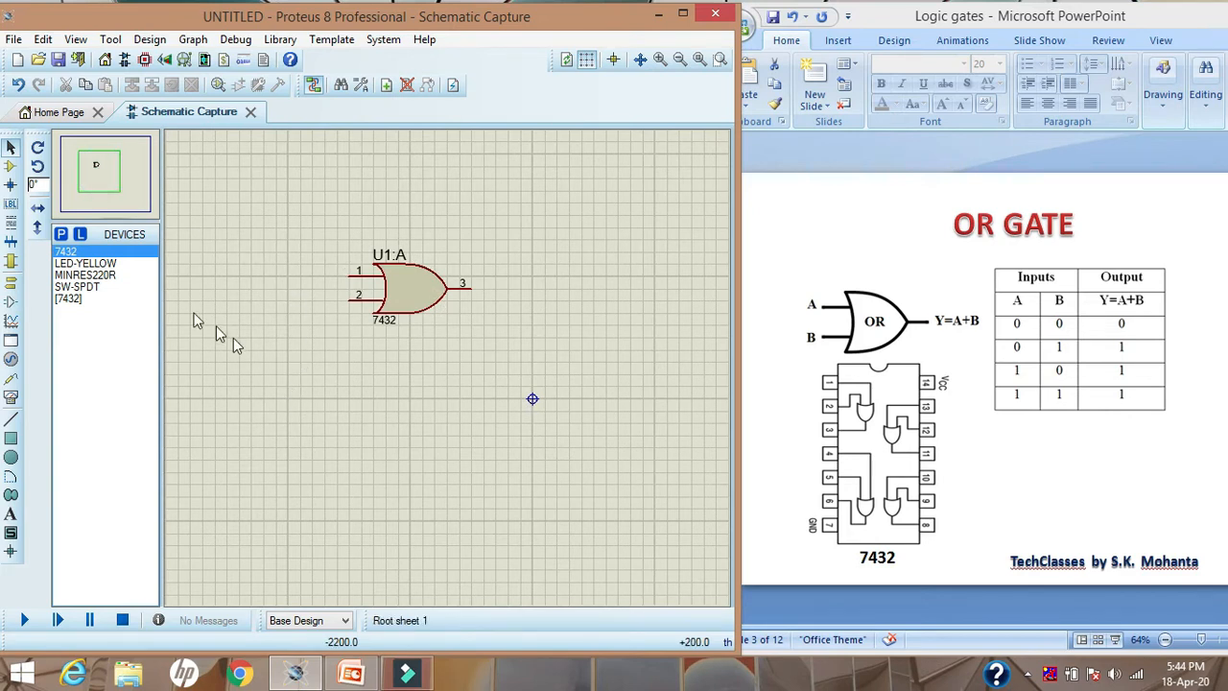
Place two SW-SPDT switches rotated by 180 degrees, one above the other, on the input side of the OR gate
left_click(77, 287)
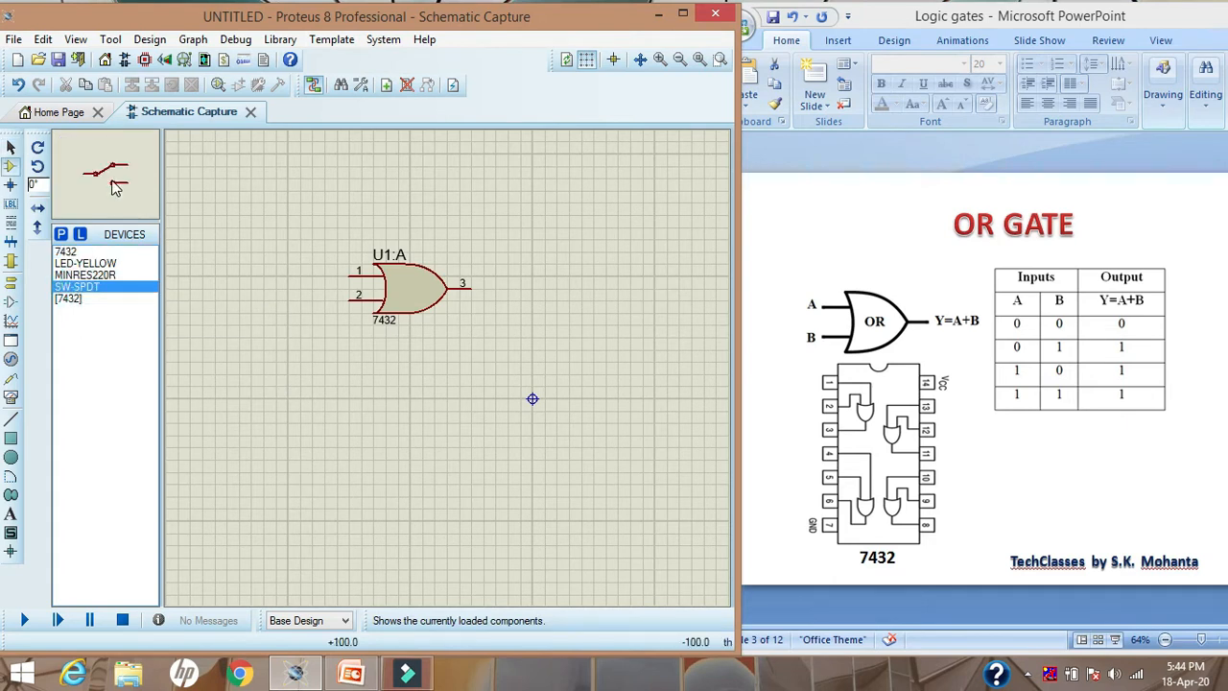
left_click(39, 149)
left_click(39, 149)
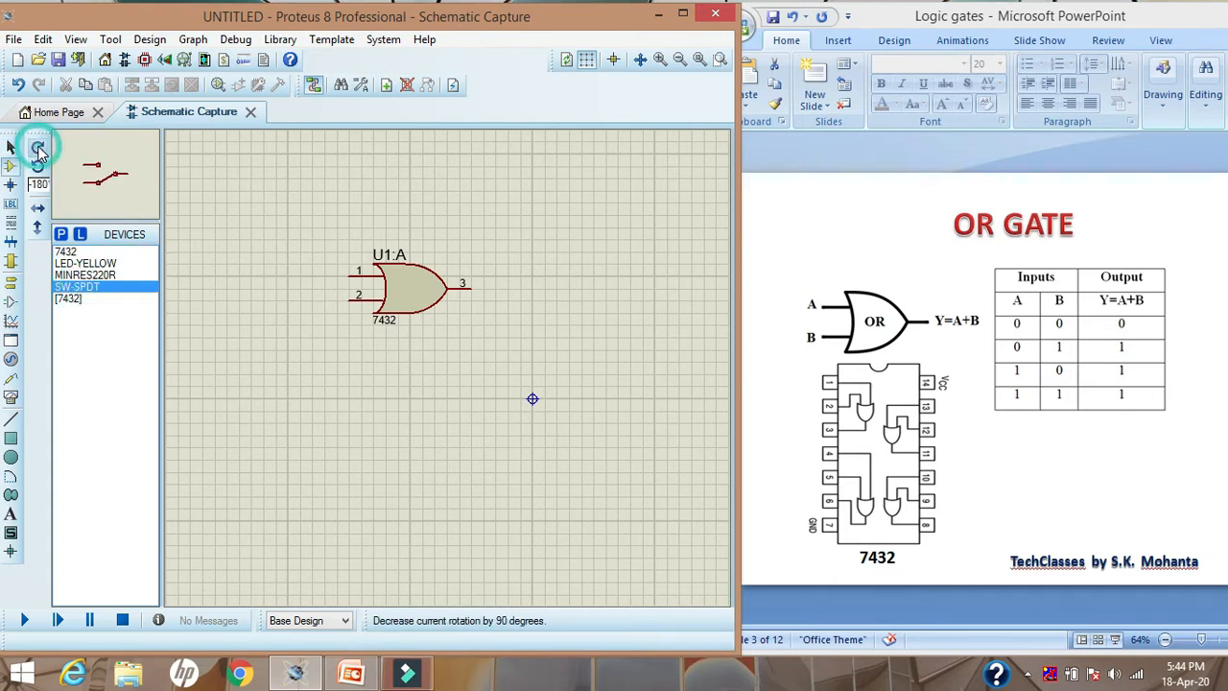
left_click(265, 339)
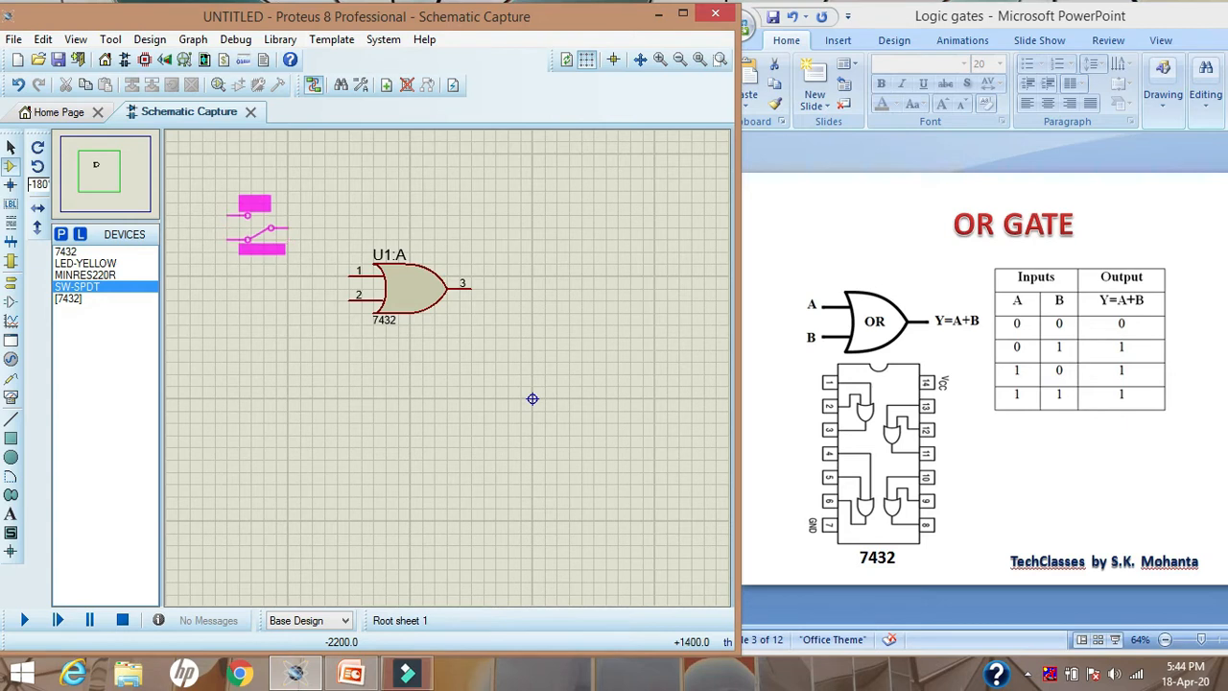
left_click(255, 213)
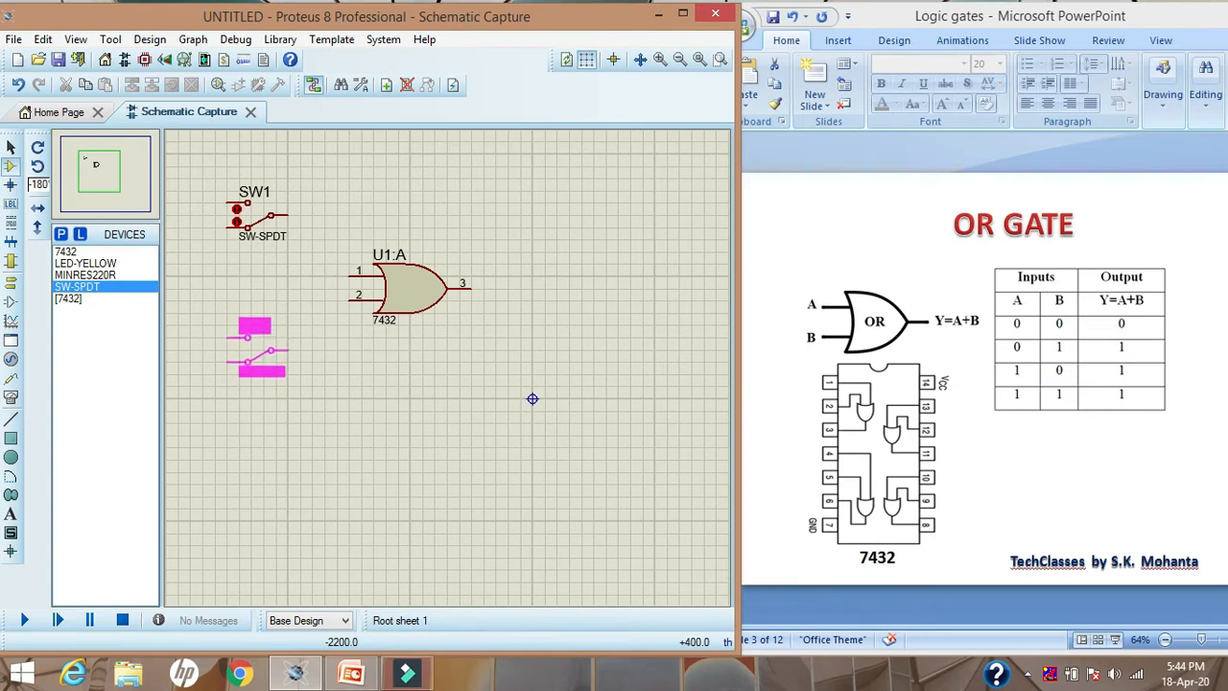
left_click(267, 346)
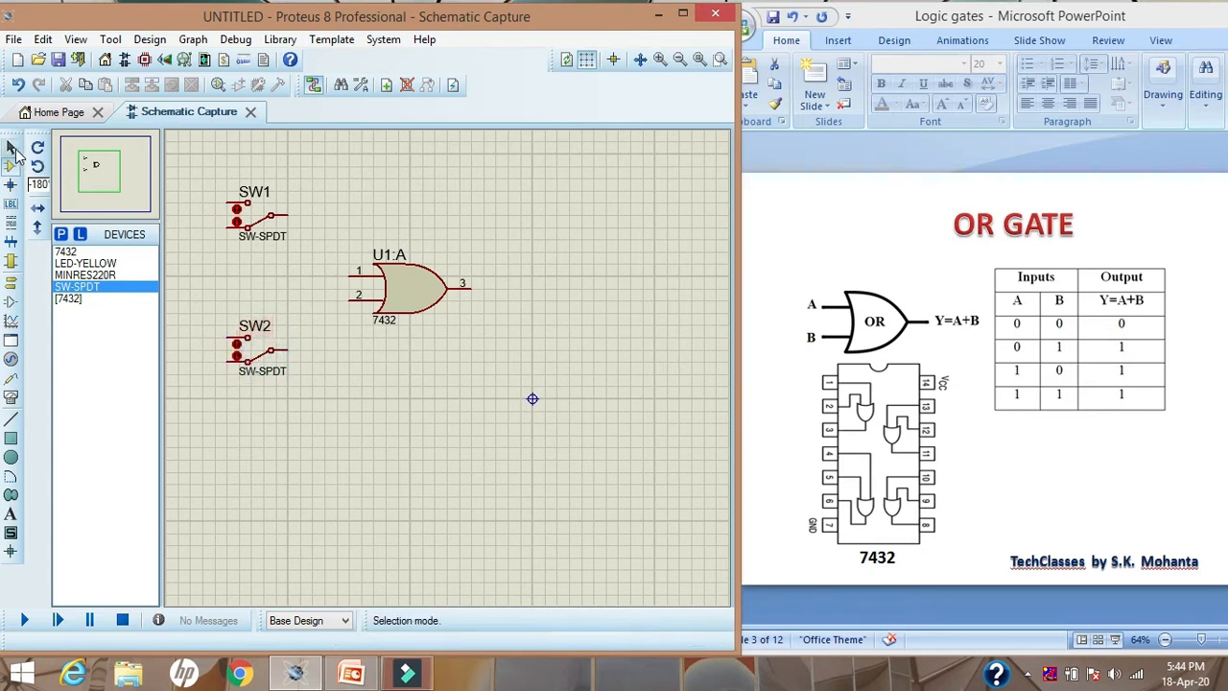
left_click(12, 146)
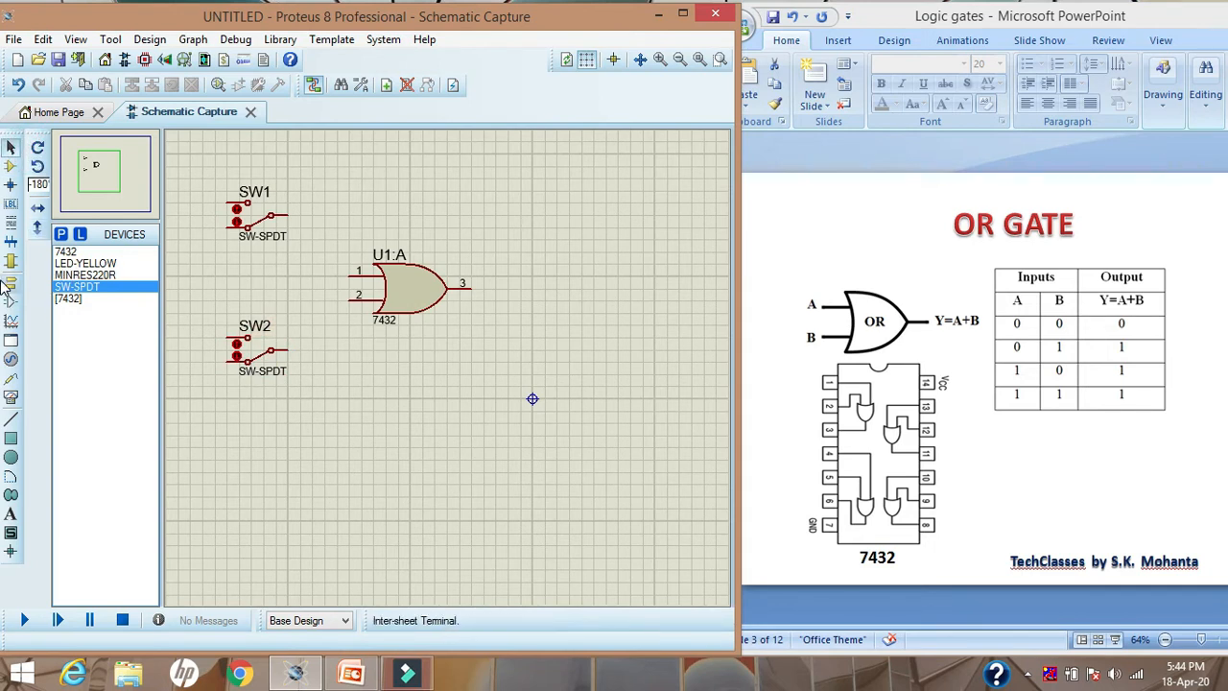
Place a POWER terminal above each of the two switches SW1 and SW2
left_click(12, 284)
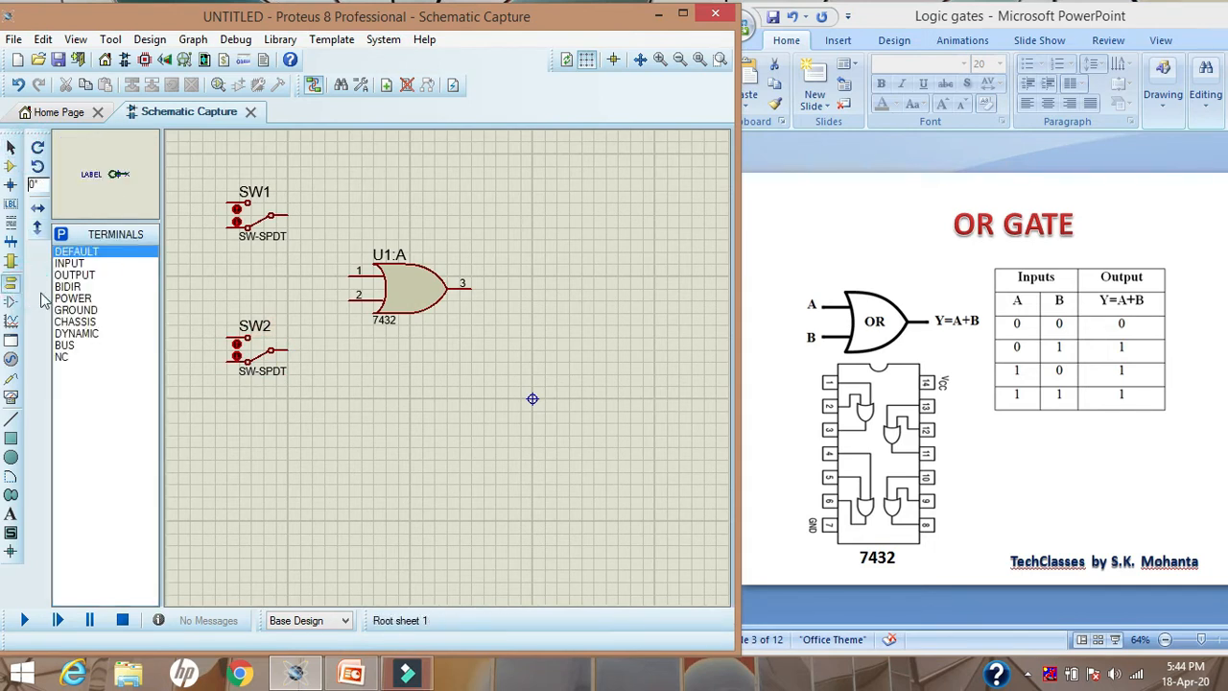
left_click(72, 299)
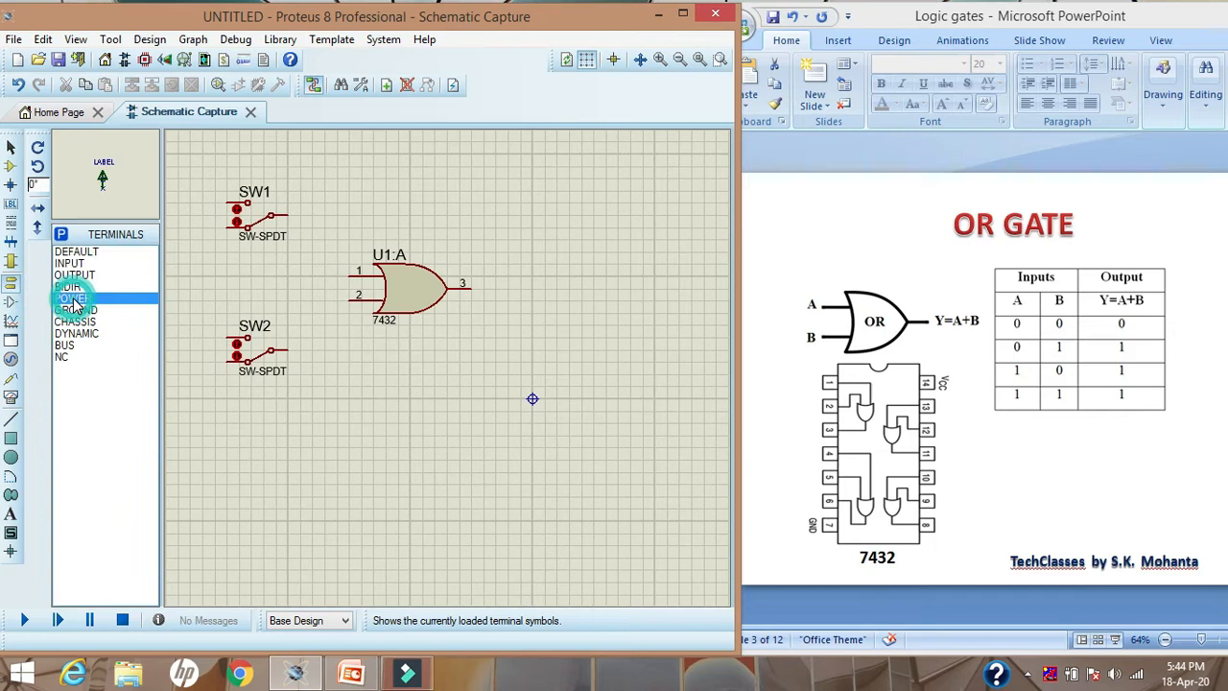
left_click(211, 155)
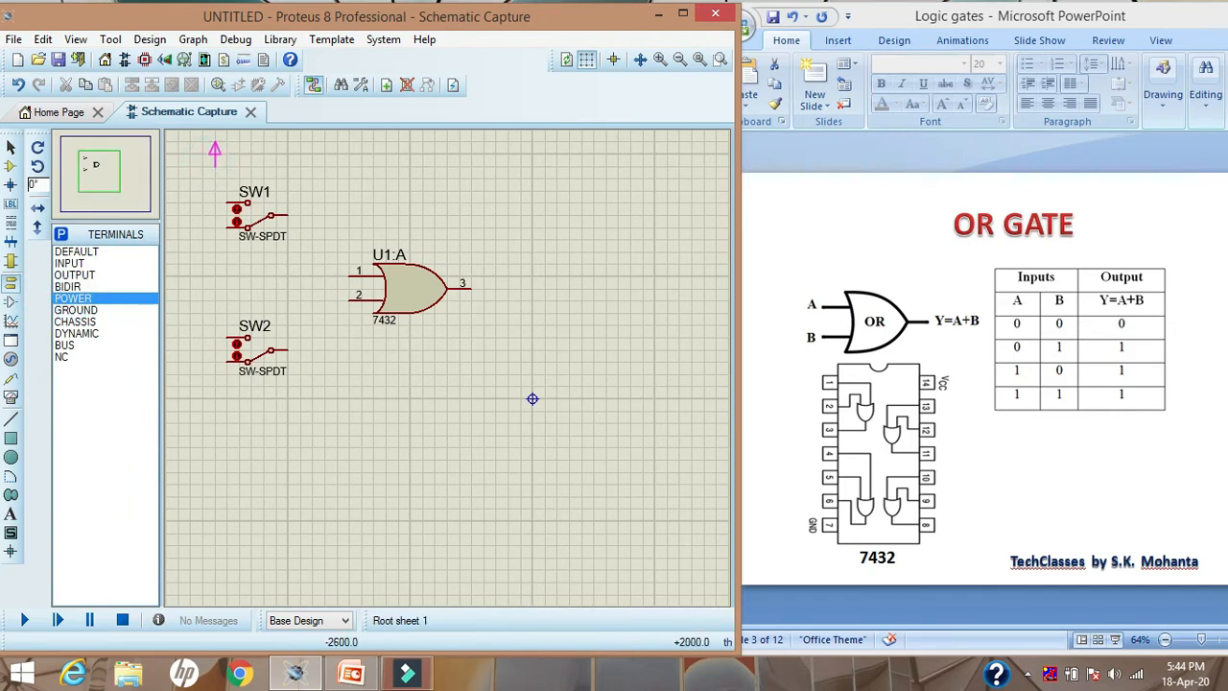
left_click(215, 159)
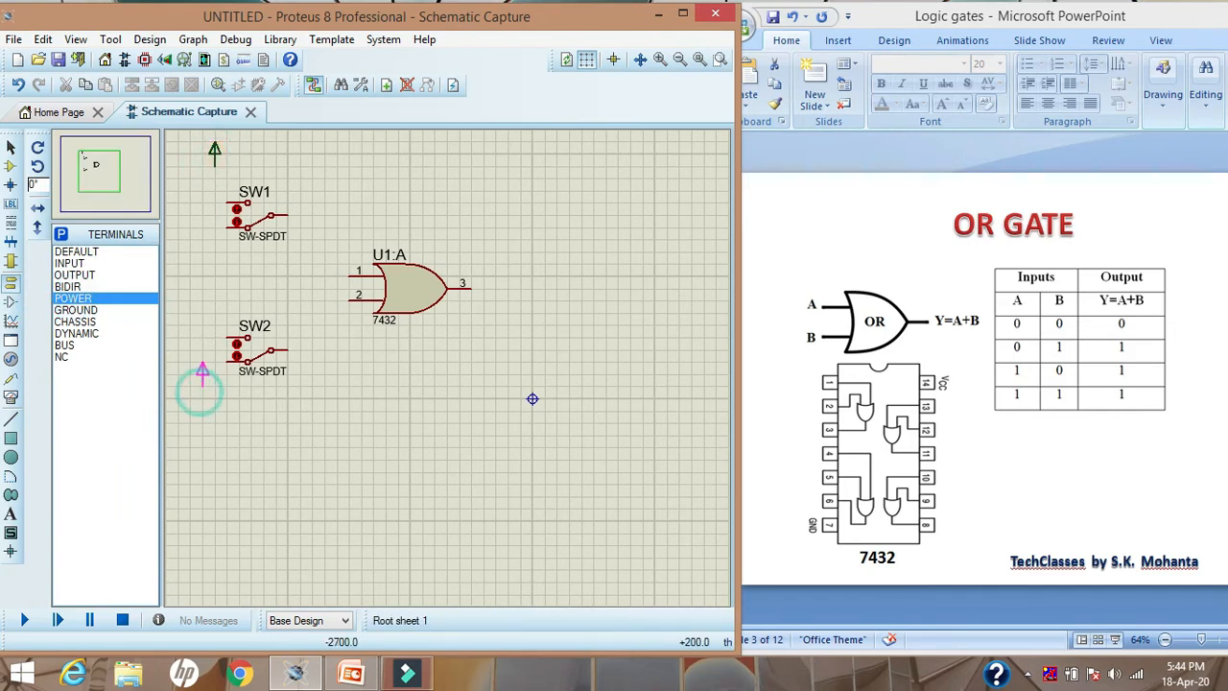
left_click(215, 299)
Place a GROUND terminal below each of the two switches SW1 and SW2
left_click(74, 309)
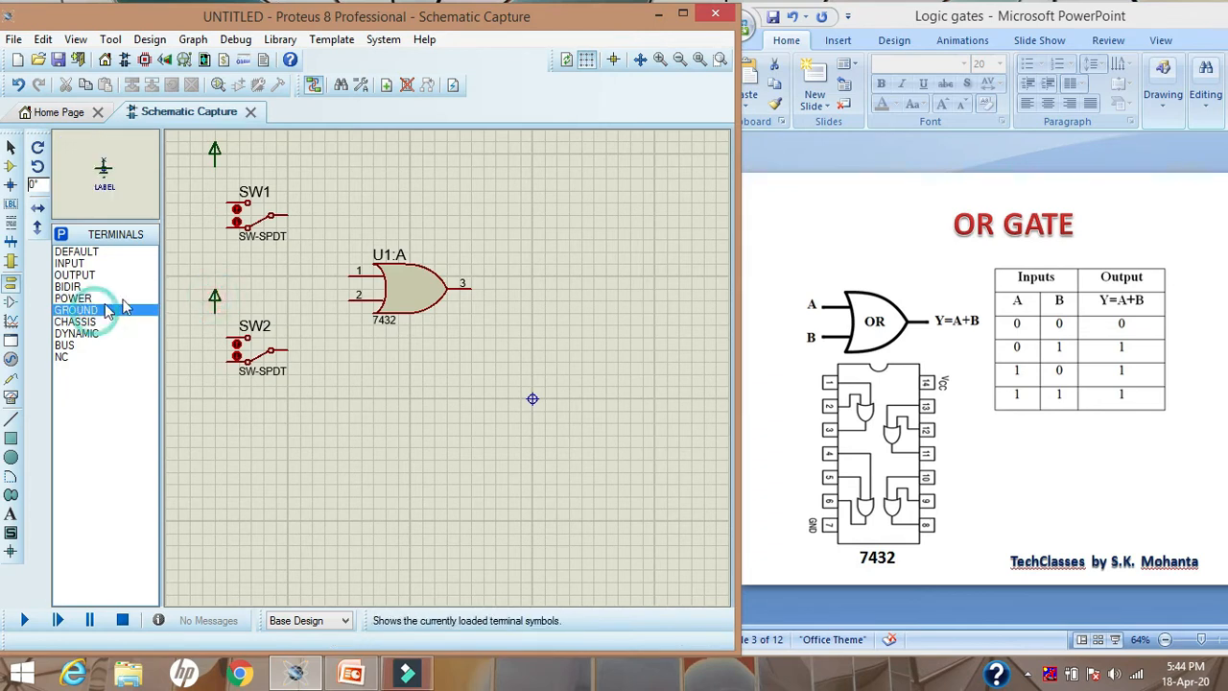
left_click(202, 251)
left_click(214, 255)
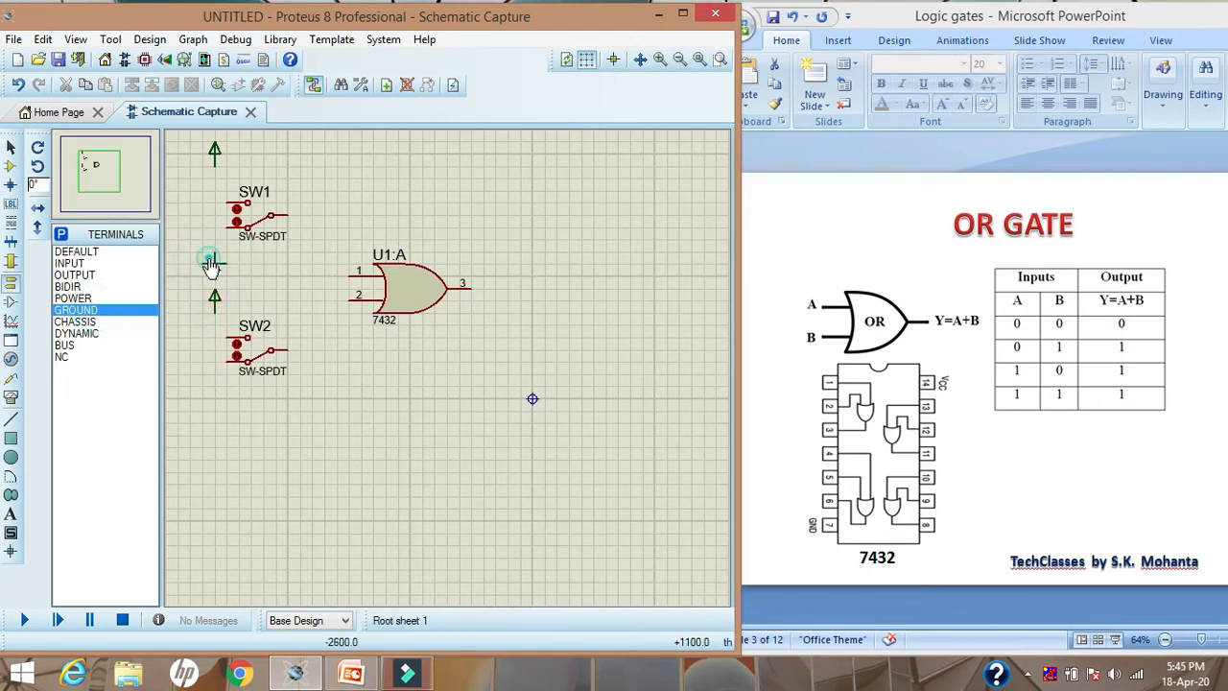
left_click(210, 420)
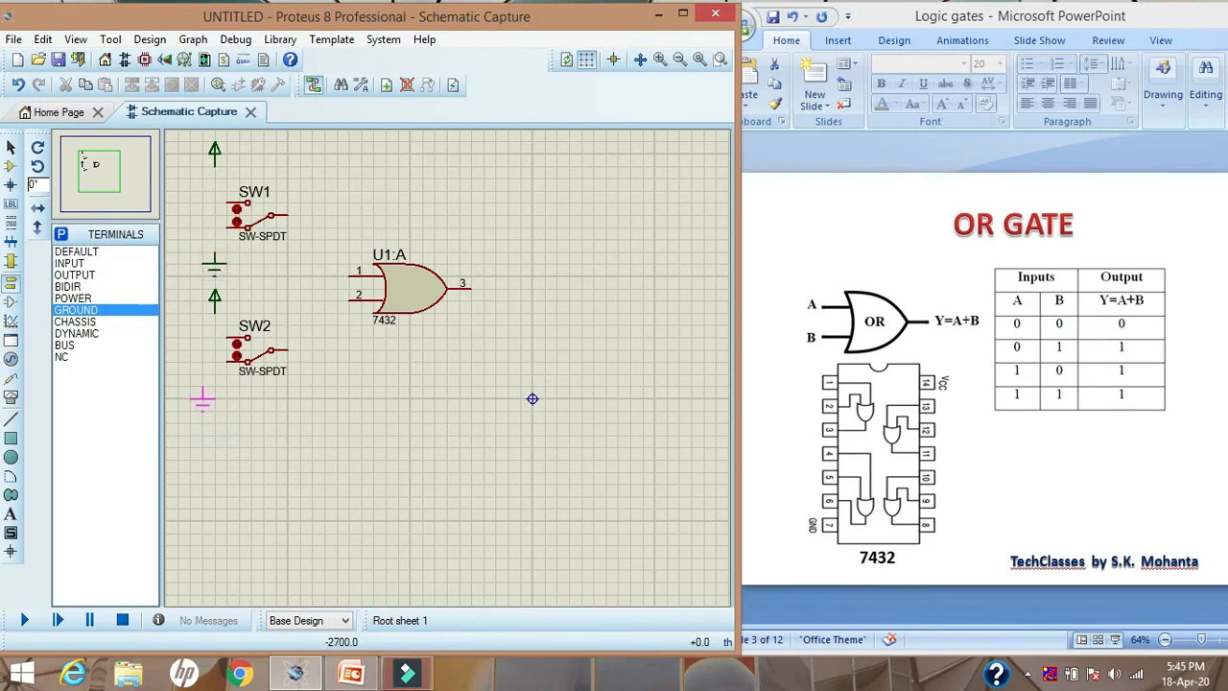
left_click(214, 394)
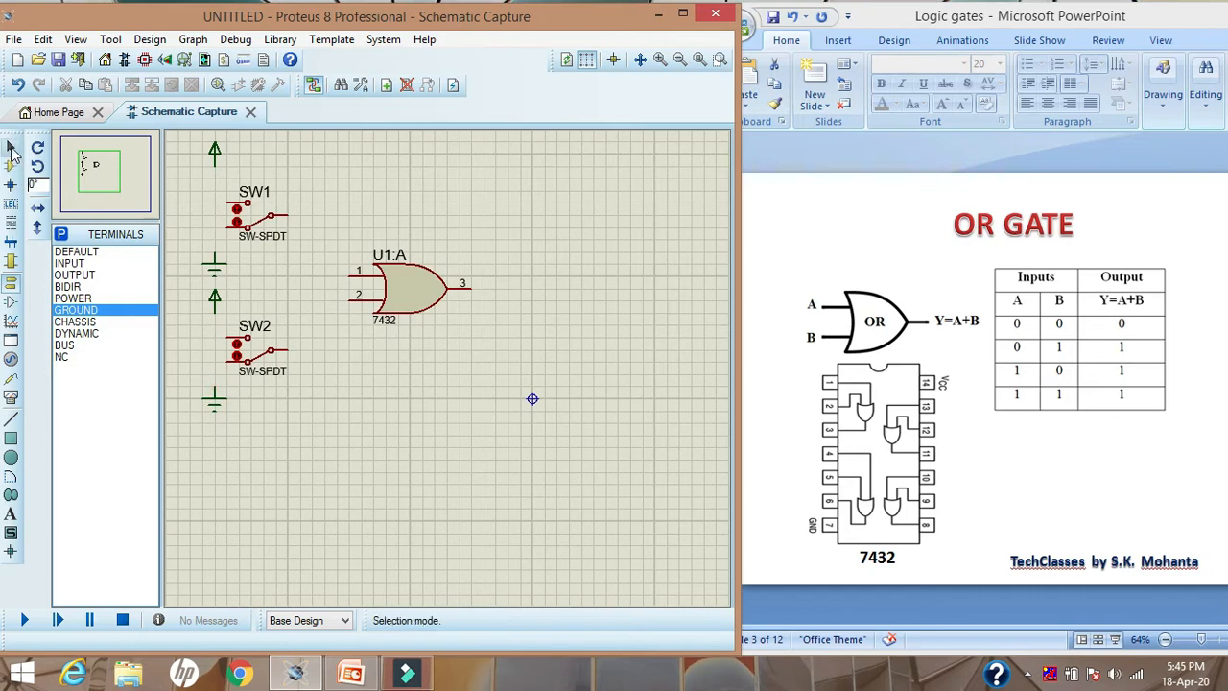
left_click(10, 147)
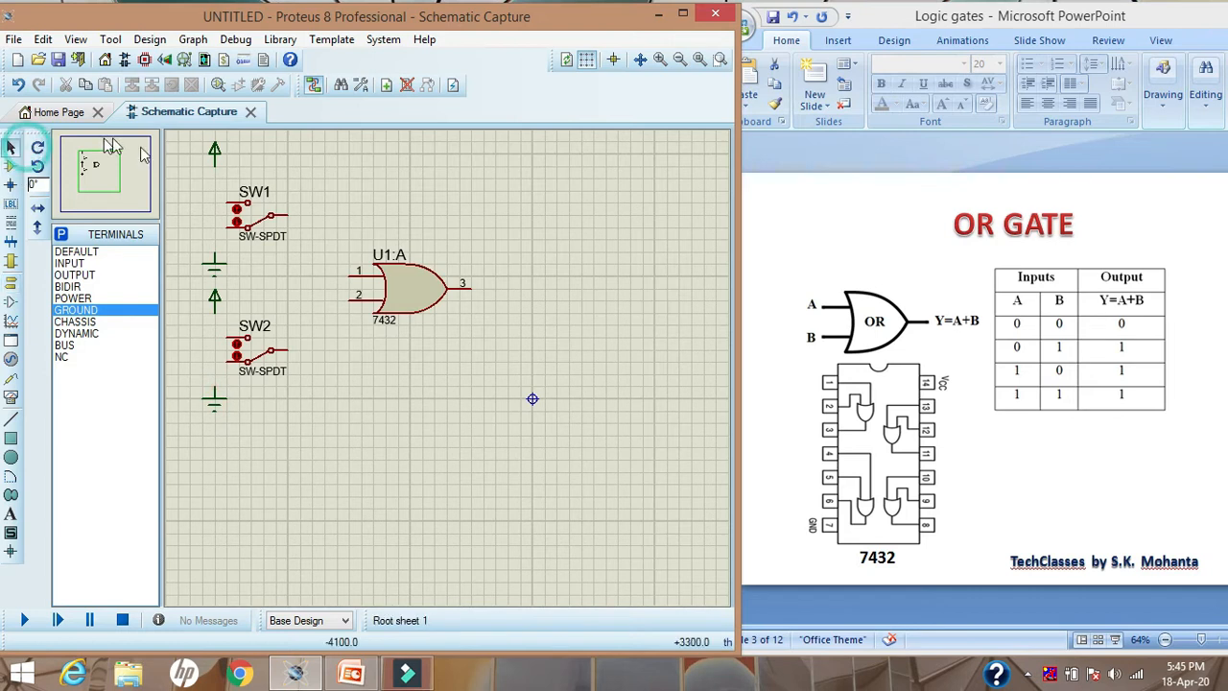
Wire switch SW1's upper contact to the POWER terminal above it and its lower contact to the GROUND terminal below it
left_click(214, 201)
left_click(228, 209)
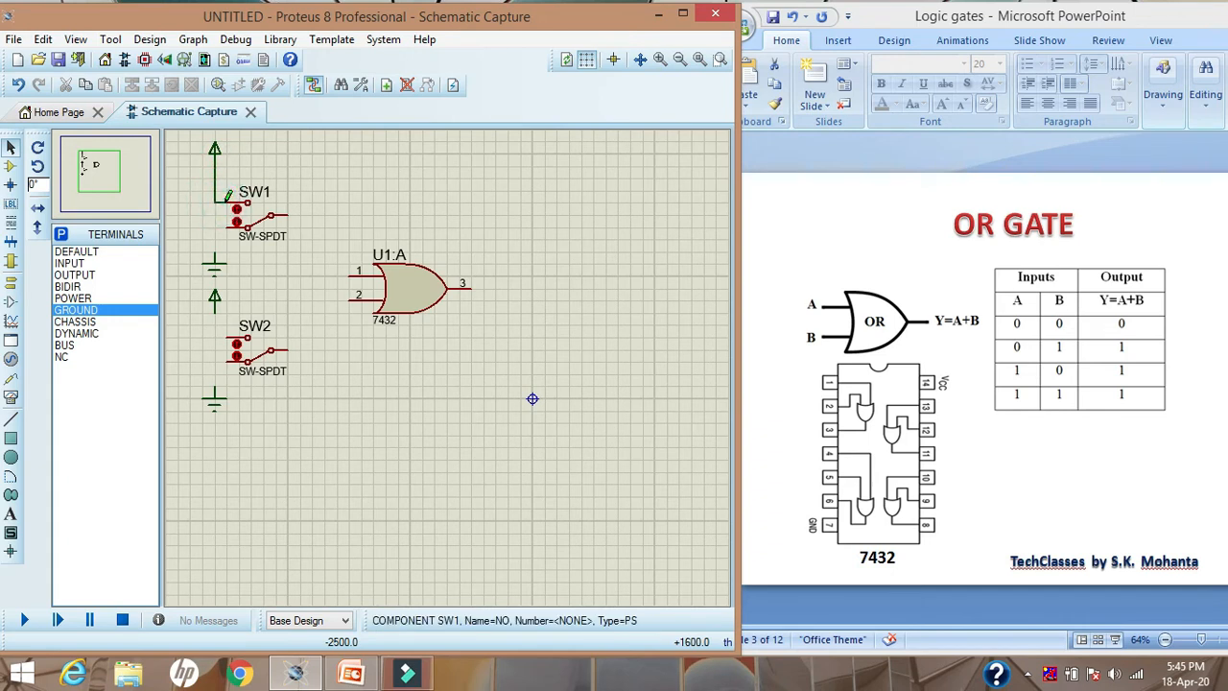
left_click(224, 232)
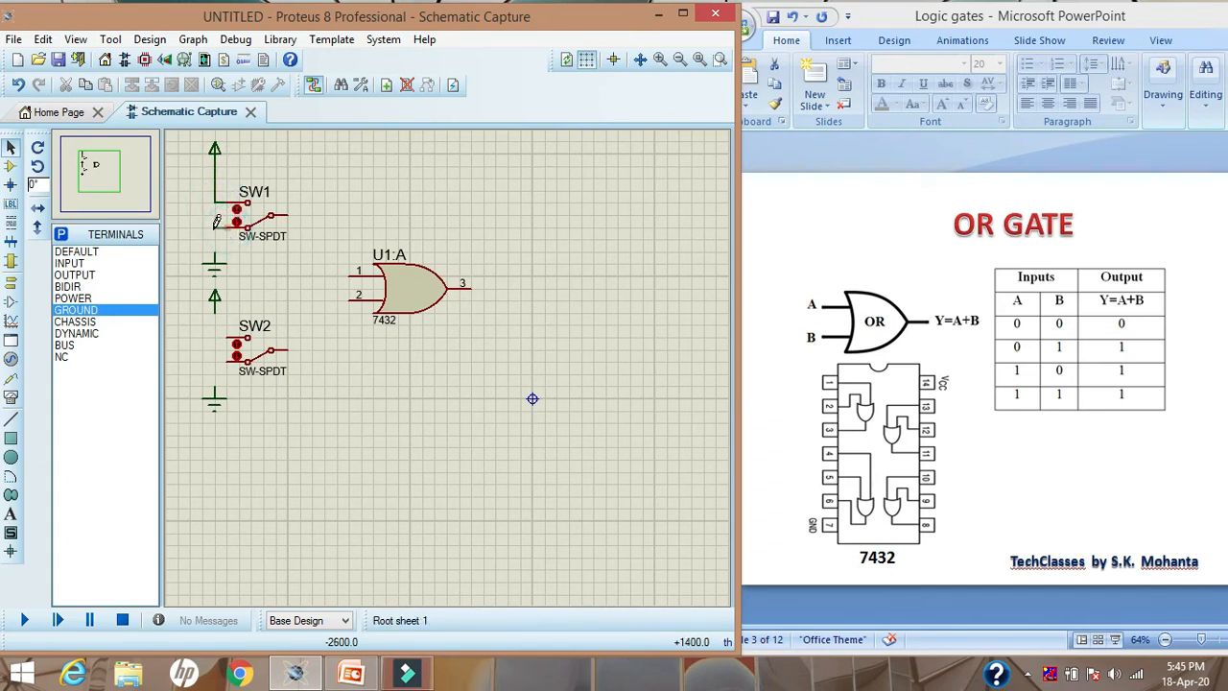
left_click(215, 257)
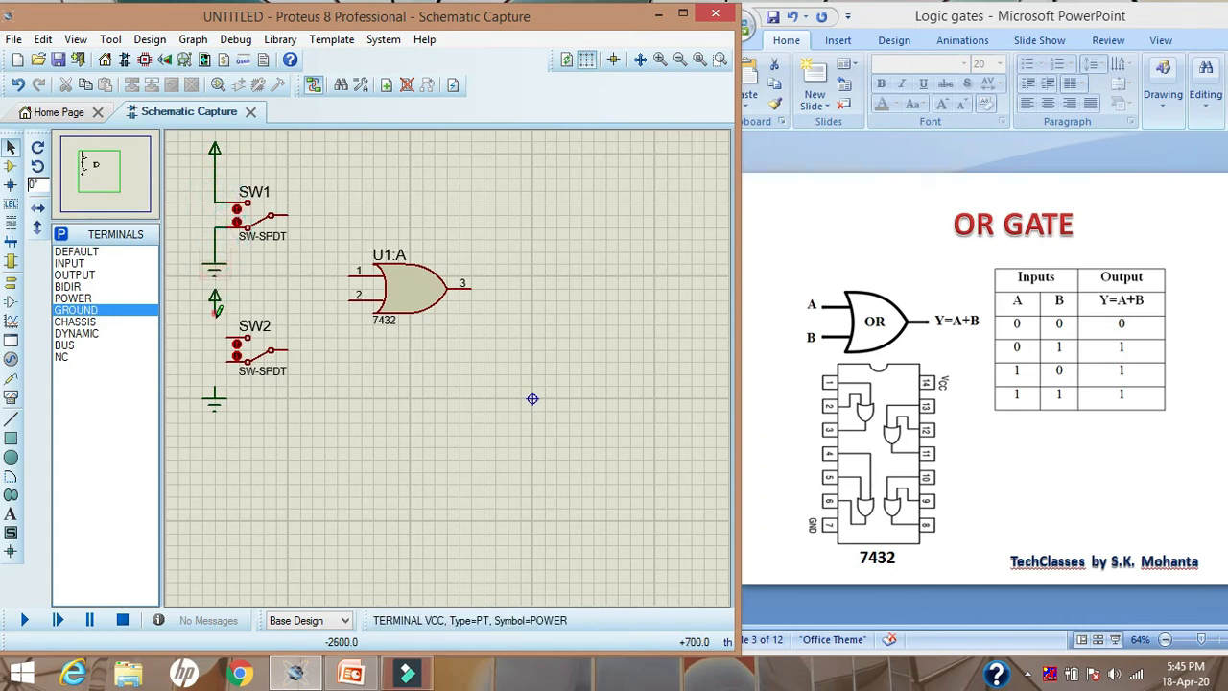
Wire switch SW2's upper contact to its POWER terminal and its lower contact to its GROUND terminal
left_click(215, 313)
left_click(229, 340)
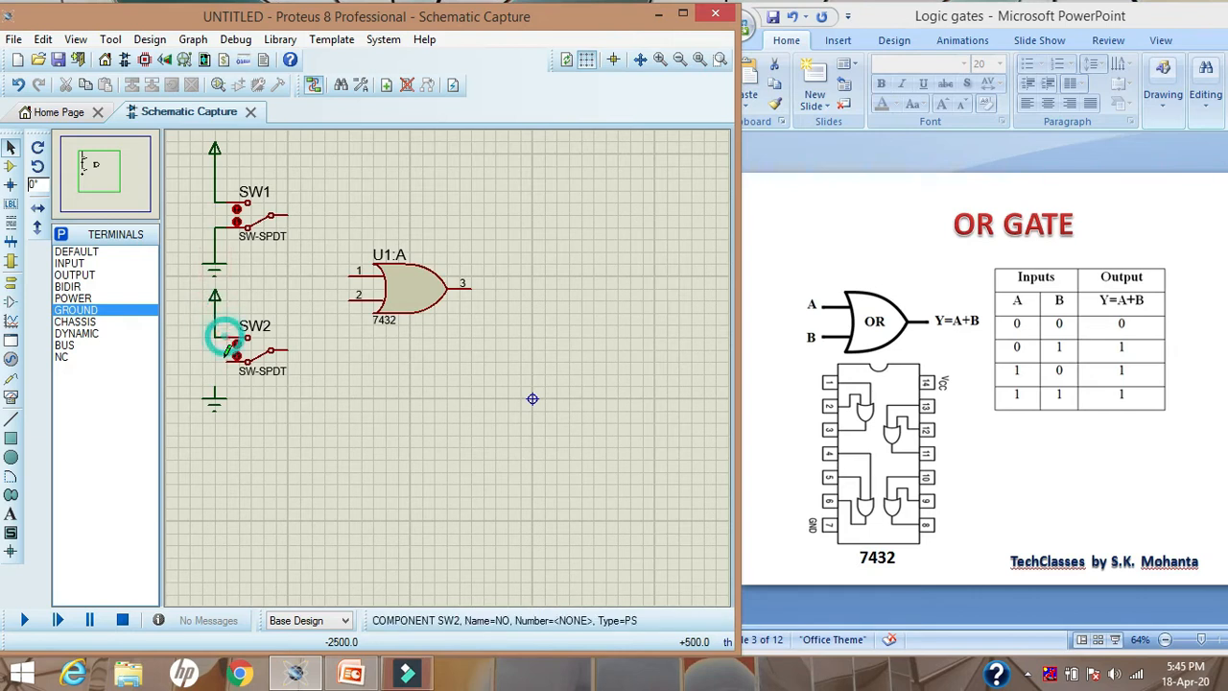
left_click(231, 357)
left_click(214, 388)
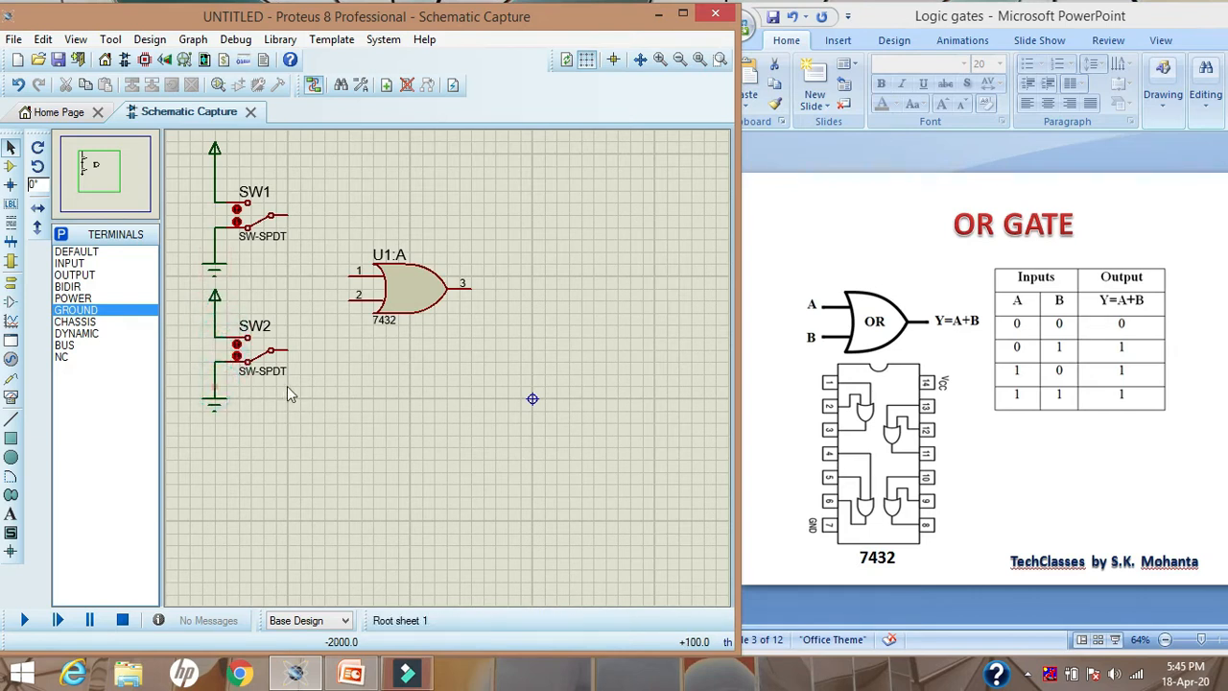
Wire SW1's common contact to pin 1 of the OR gate and SW2's common contact to pin 2
left_click(285, 216)
left_click(325, 275)
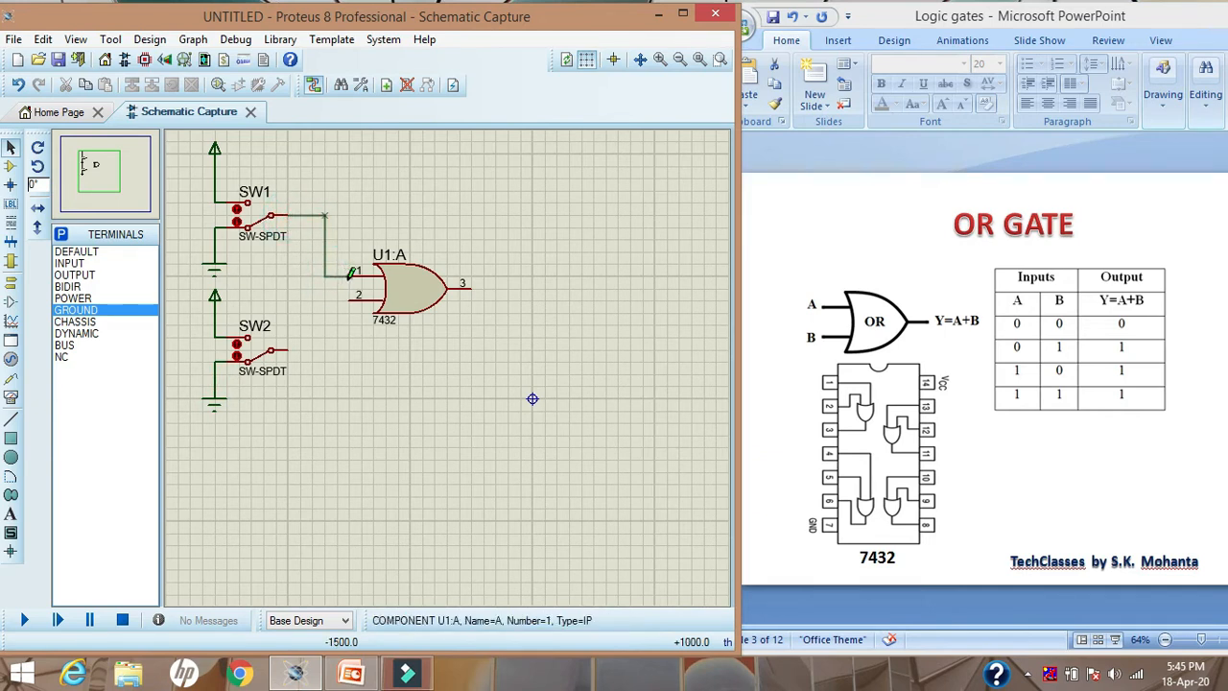
left_click(351, 275)
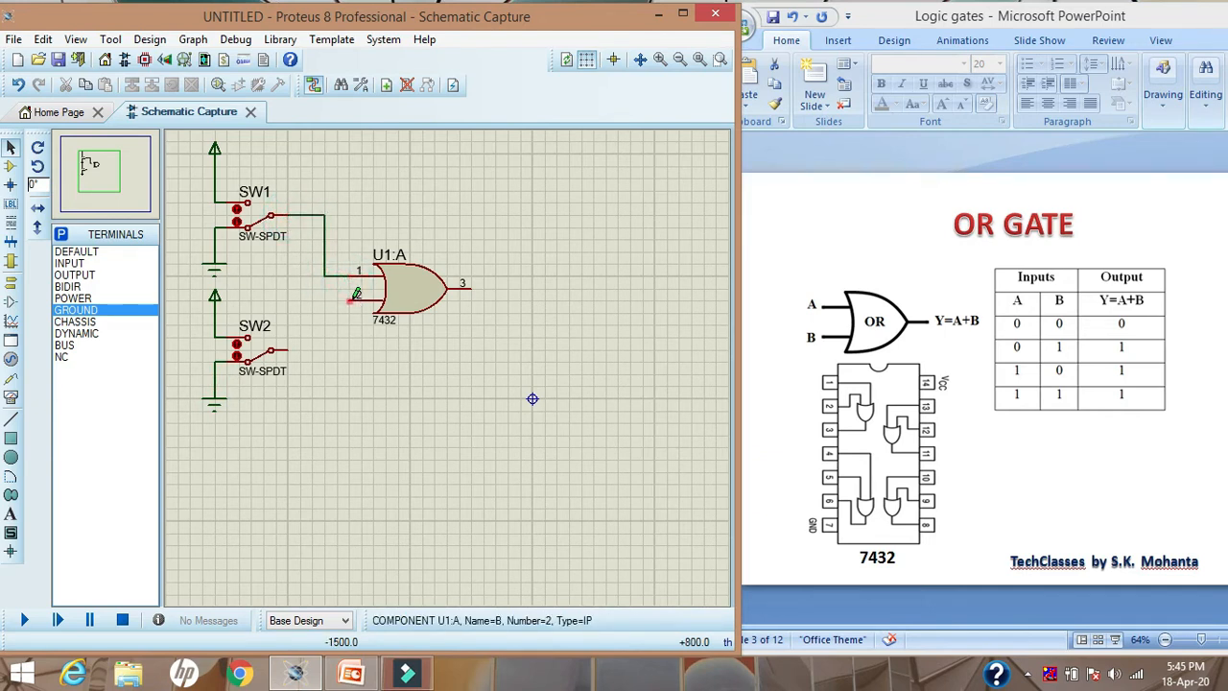
left_click(351, 297)
left_click(325, 349)
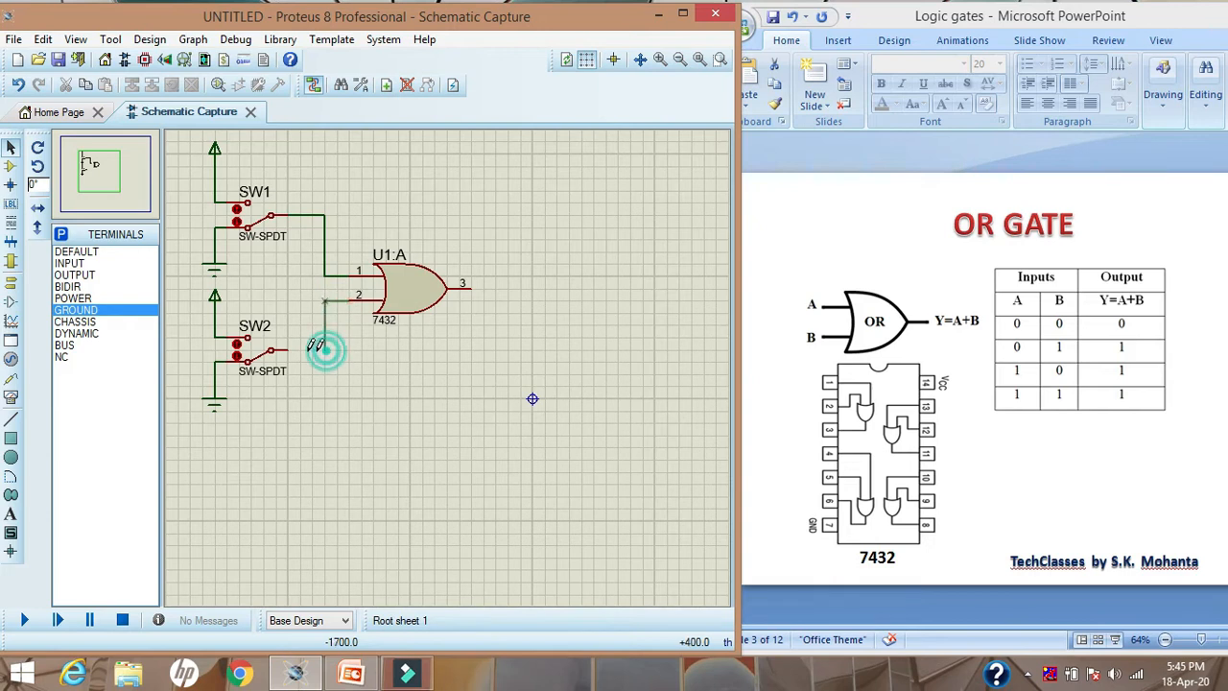
left_click(287, 349)
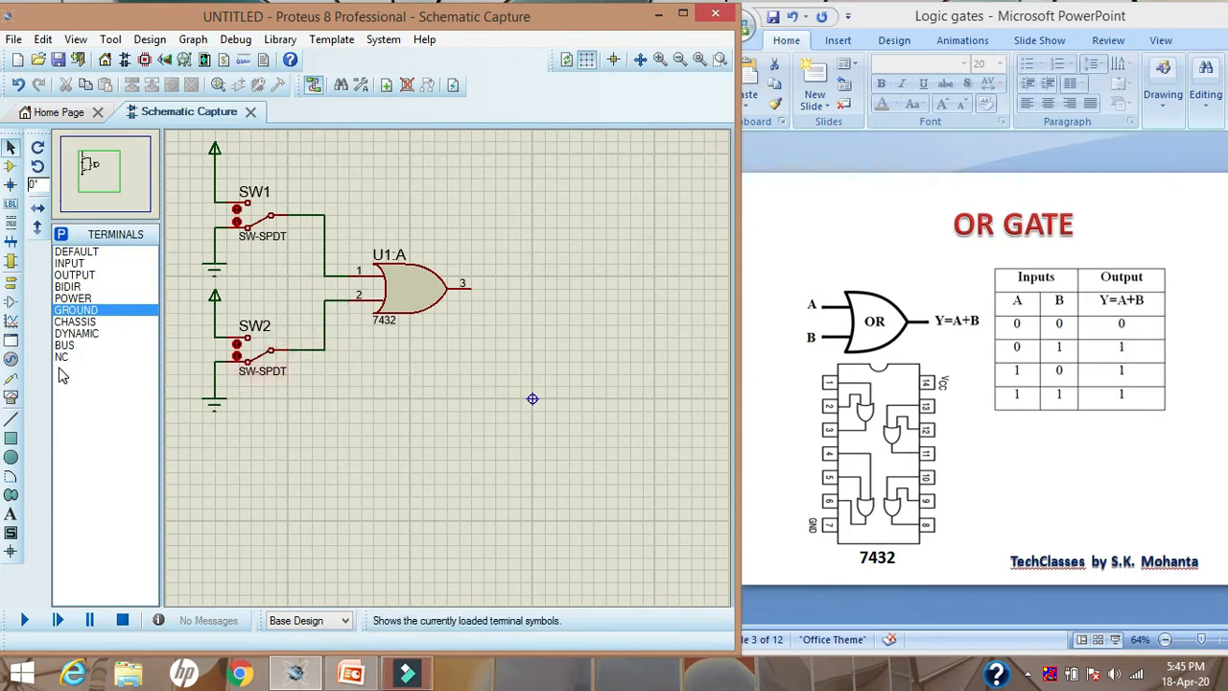
Place an upright LED-YELLOW below and to the right of the OR gate, with a GROUND terminal beneath it
left_click(10, 166)
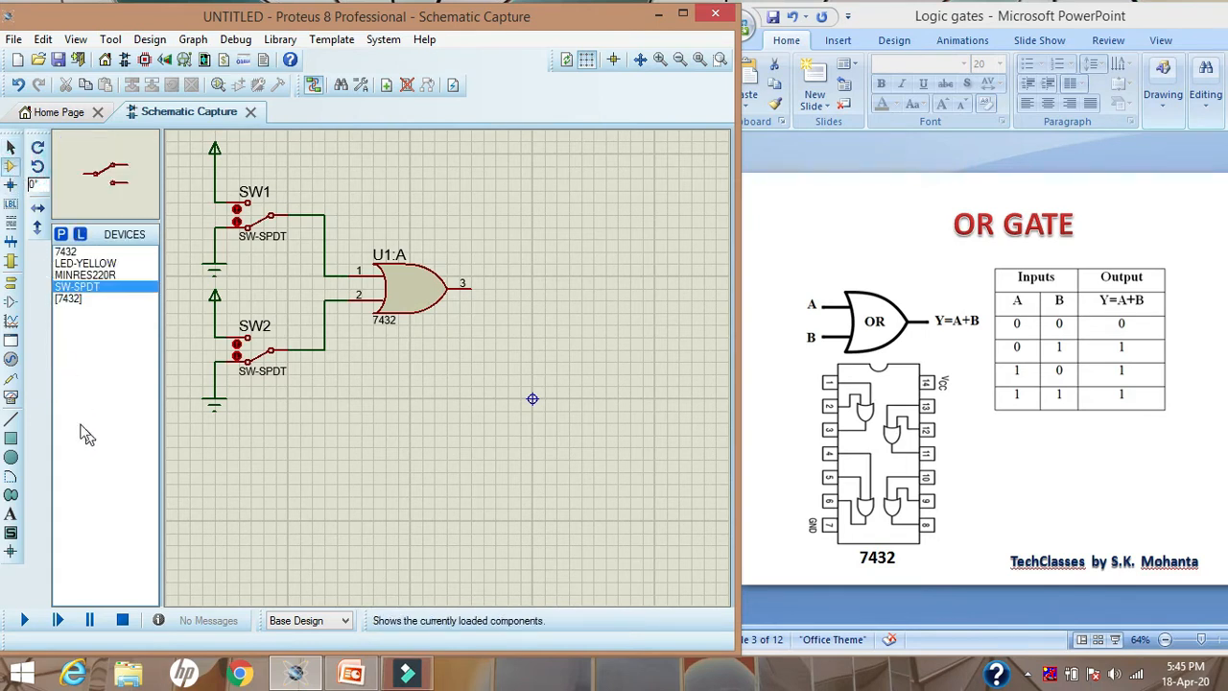
left_click(79, 263)
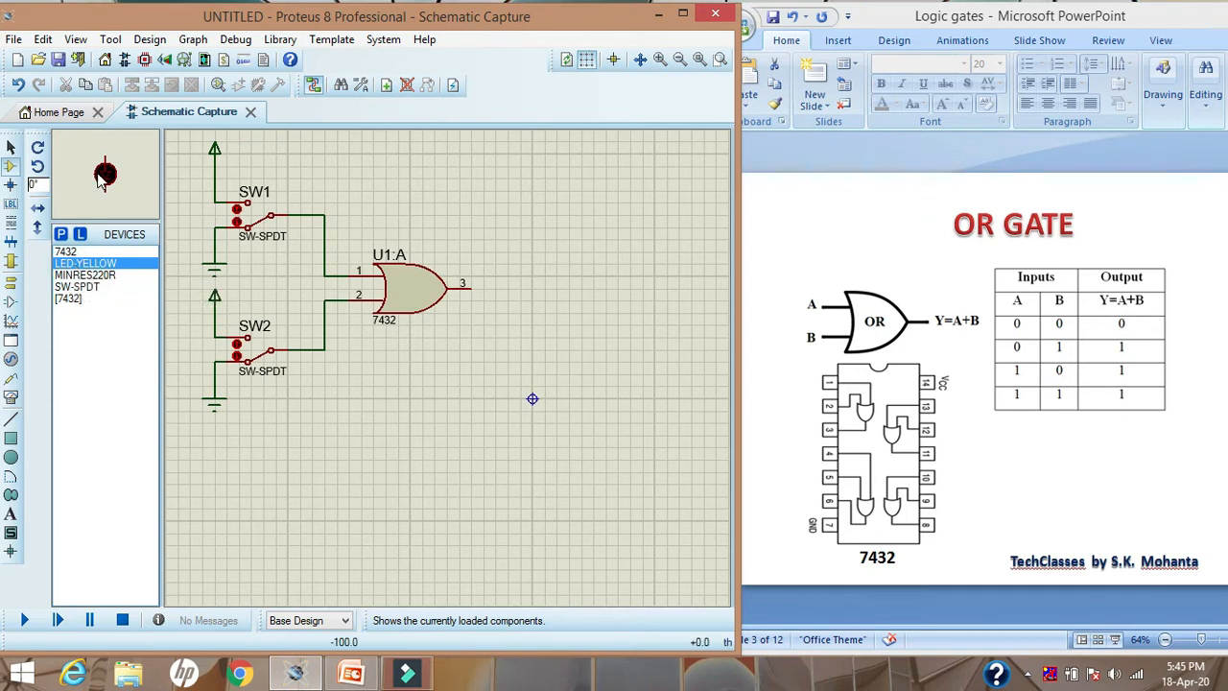
left_click(37, 166)
left_click(38, 148)
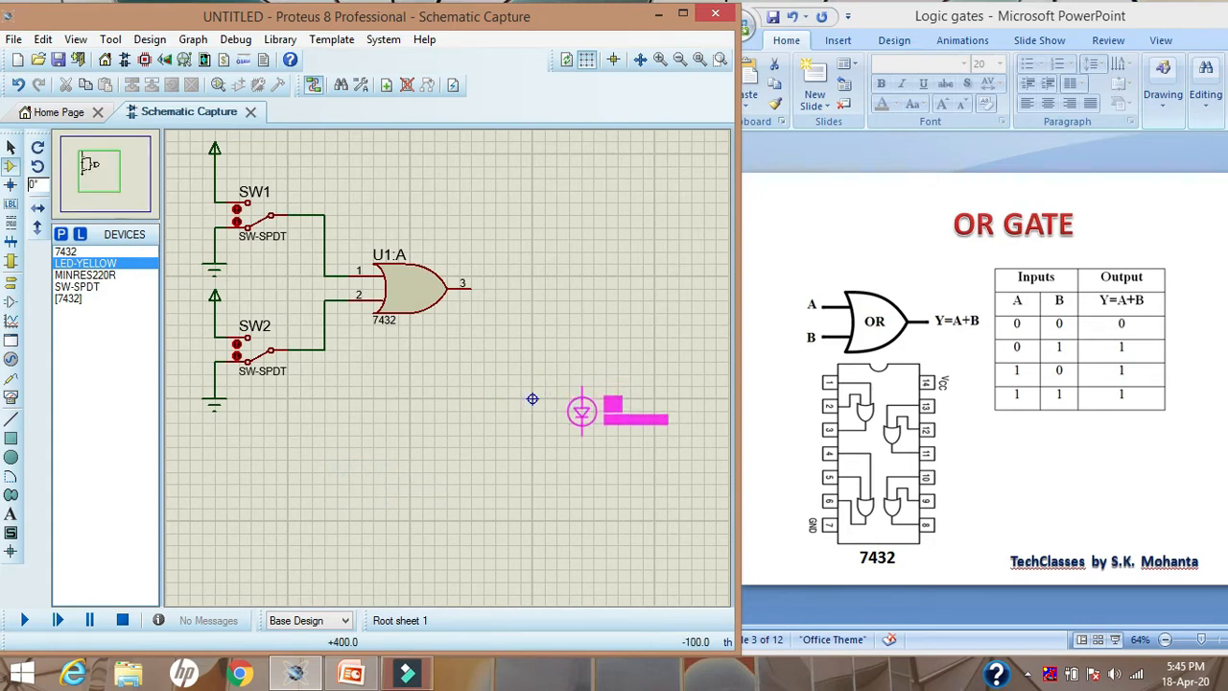
left_click(582, 423)
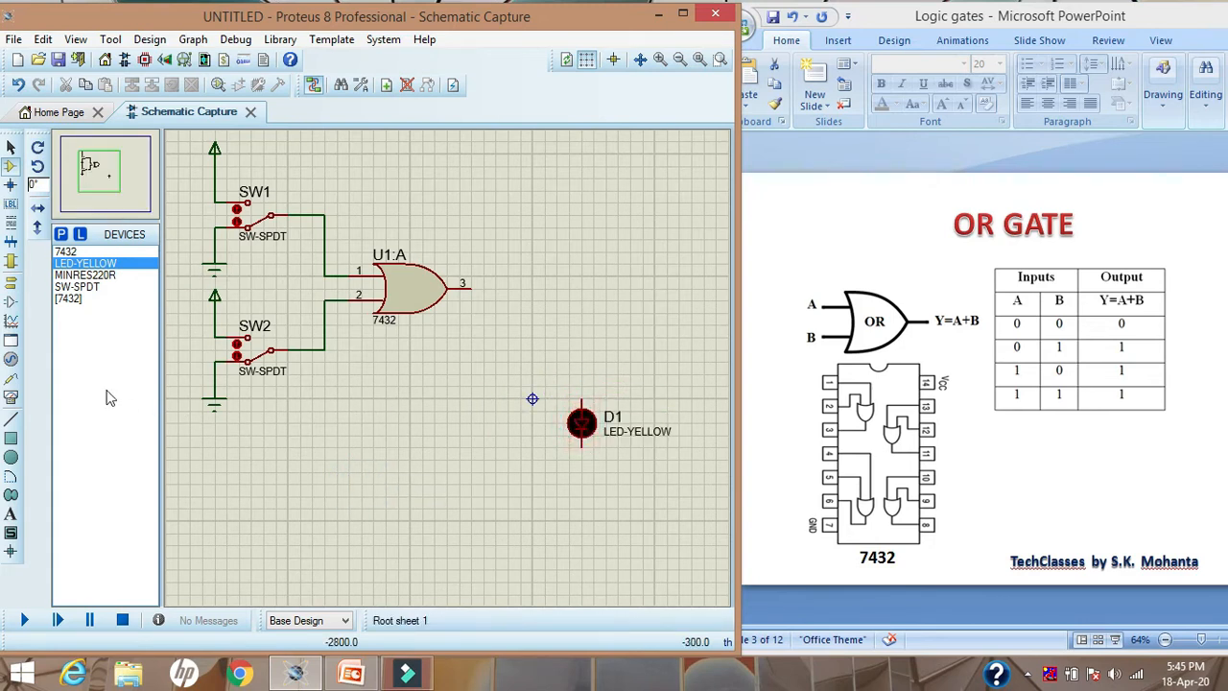
left_click(11, 286)
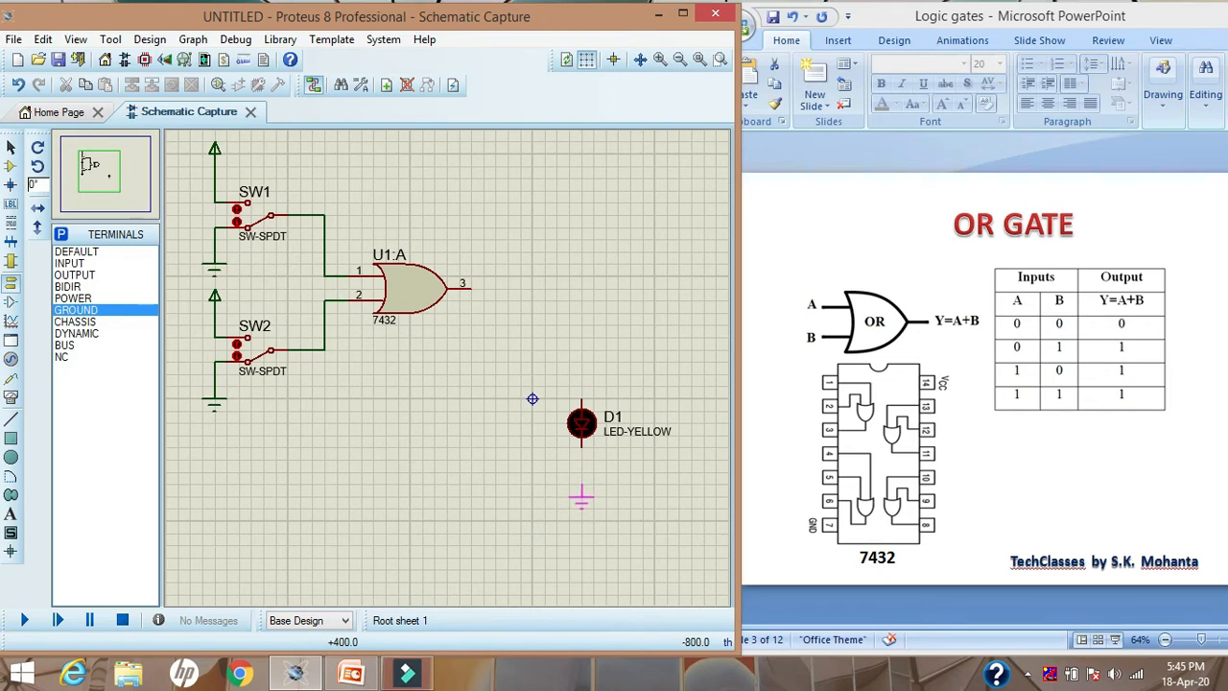
left_click(581, 484)
Wire the LED's cathode to the GROUND terminal below it and its anode to output pin 3 of the OR gate
left_click(11, 149)
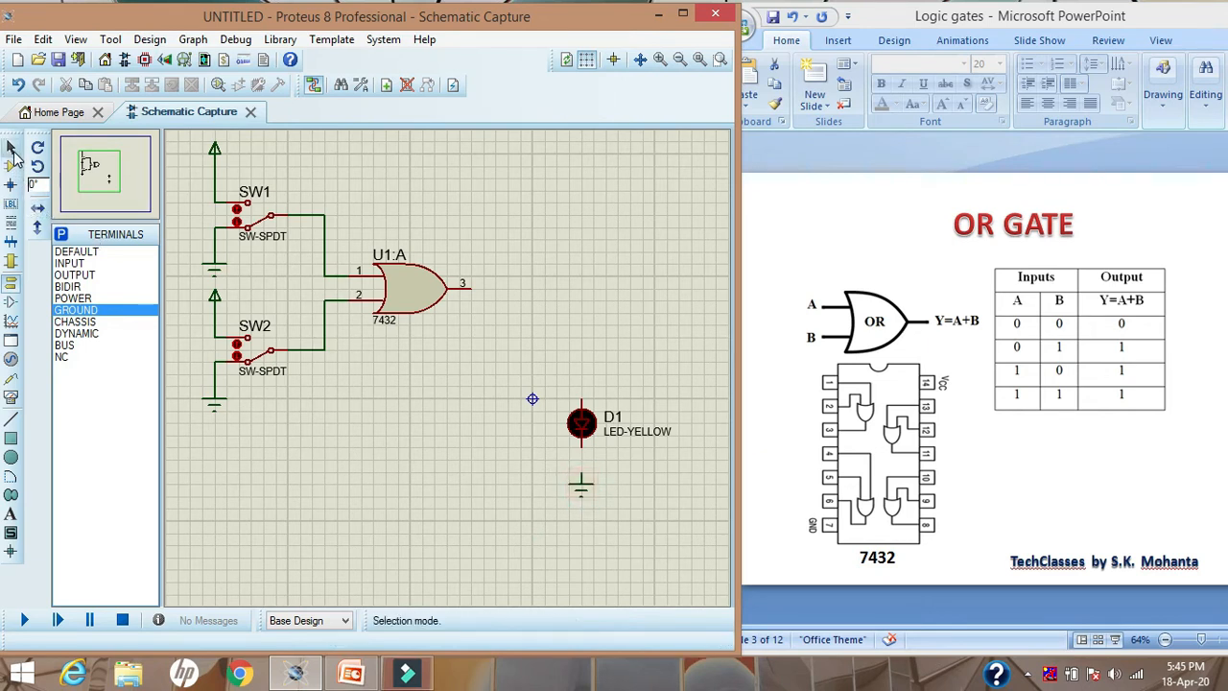
left_click(586, 447)
left_click(581, 473)
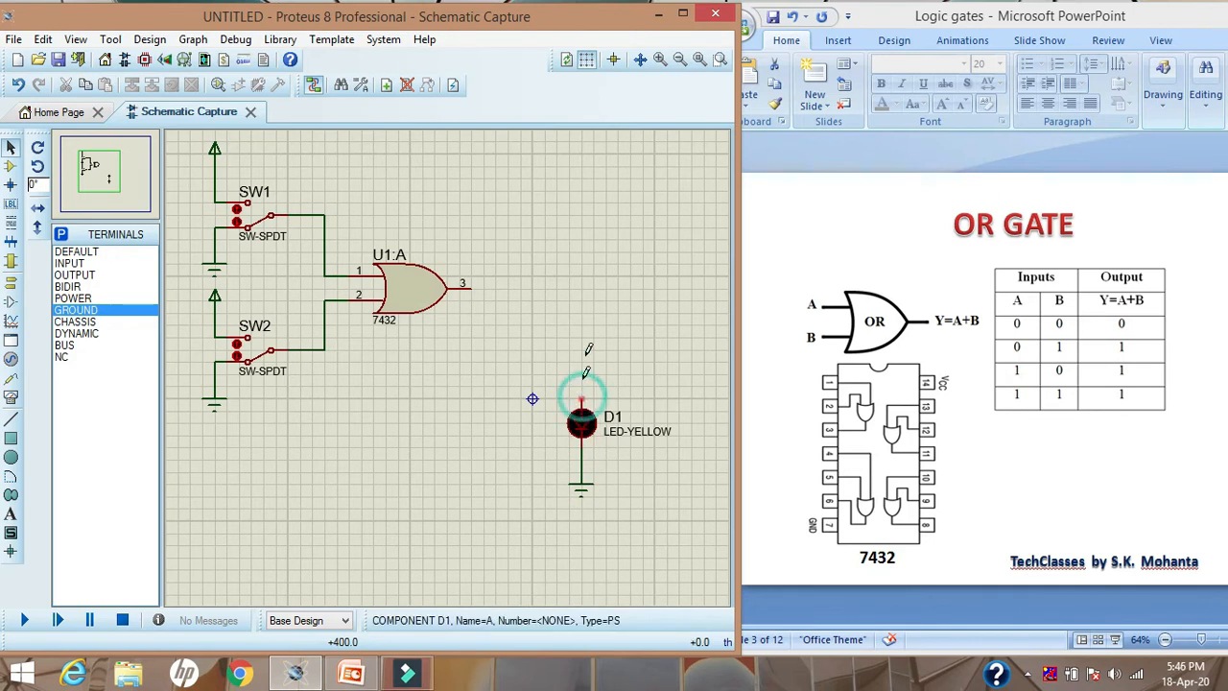
left_click(582, 288)
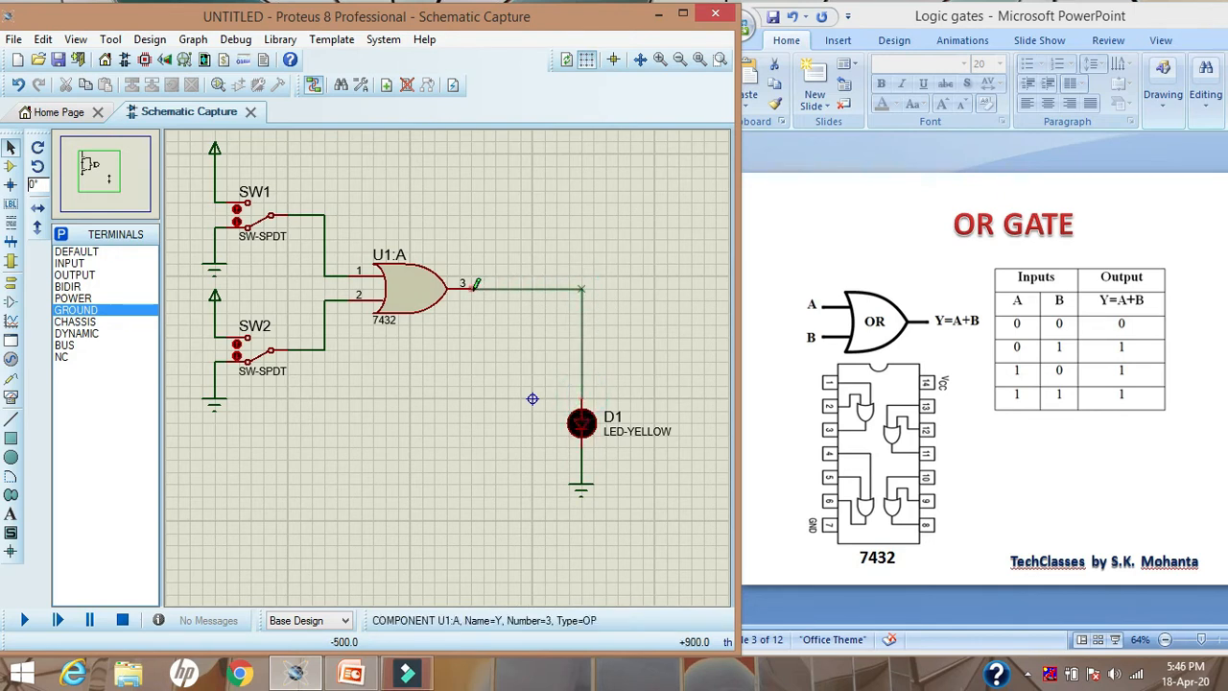
left_click(473, 287)
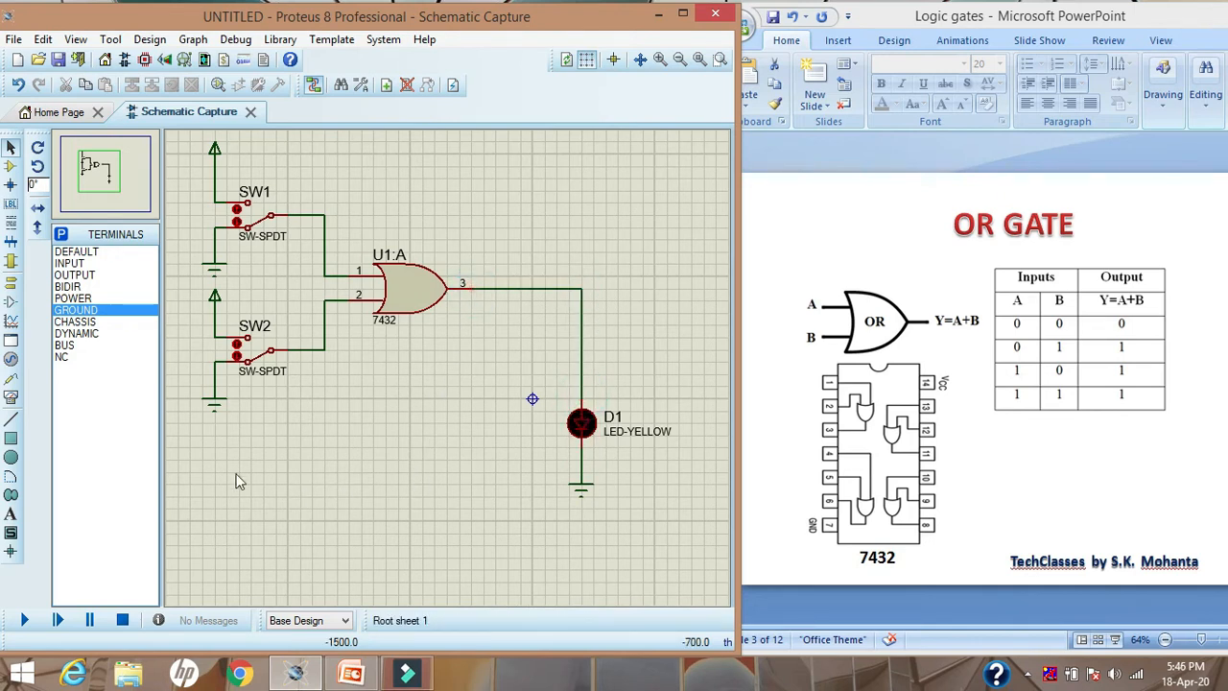
Insert a MINRES220R resistor rotated by -90 degrees into the vertical wire above the LED
left_click(11, 165)
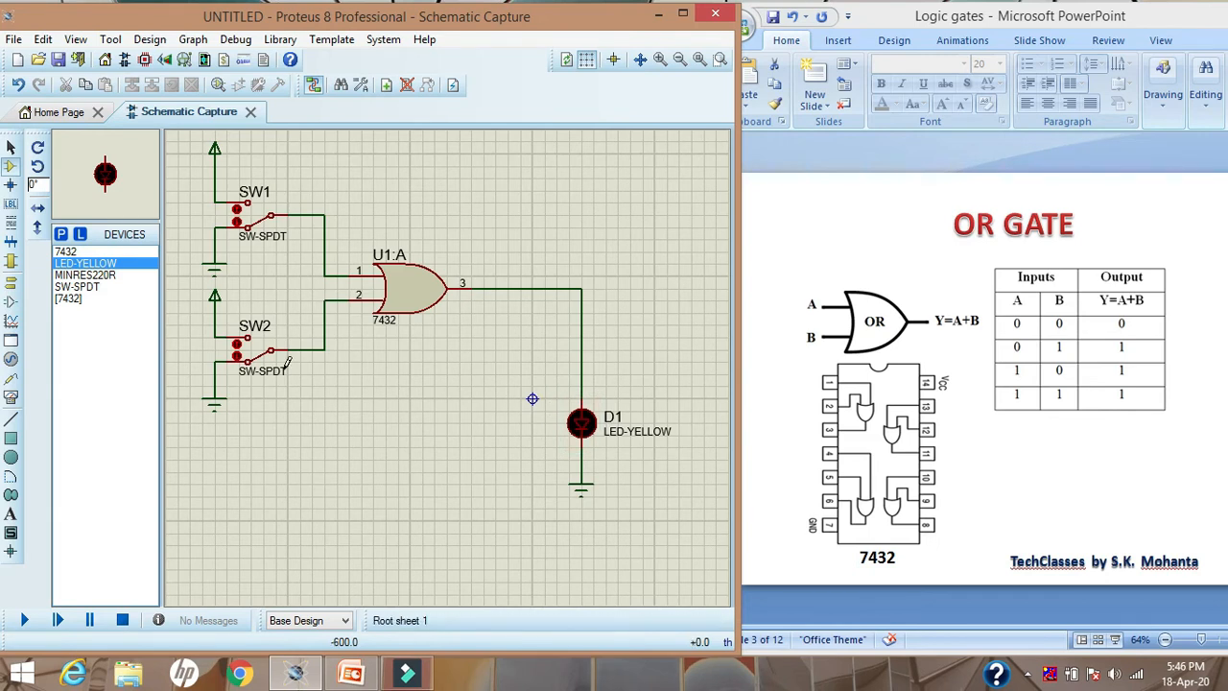
left_click(96, 276)
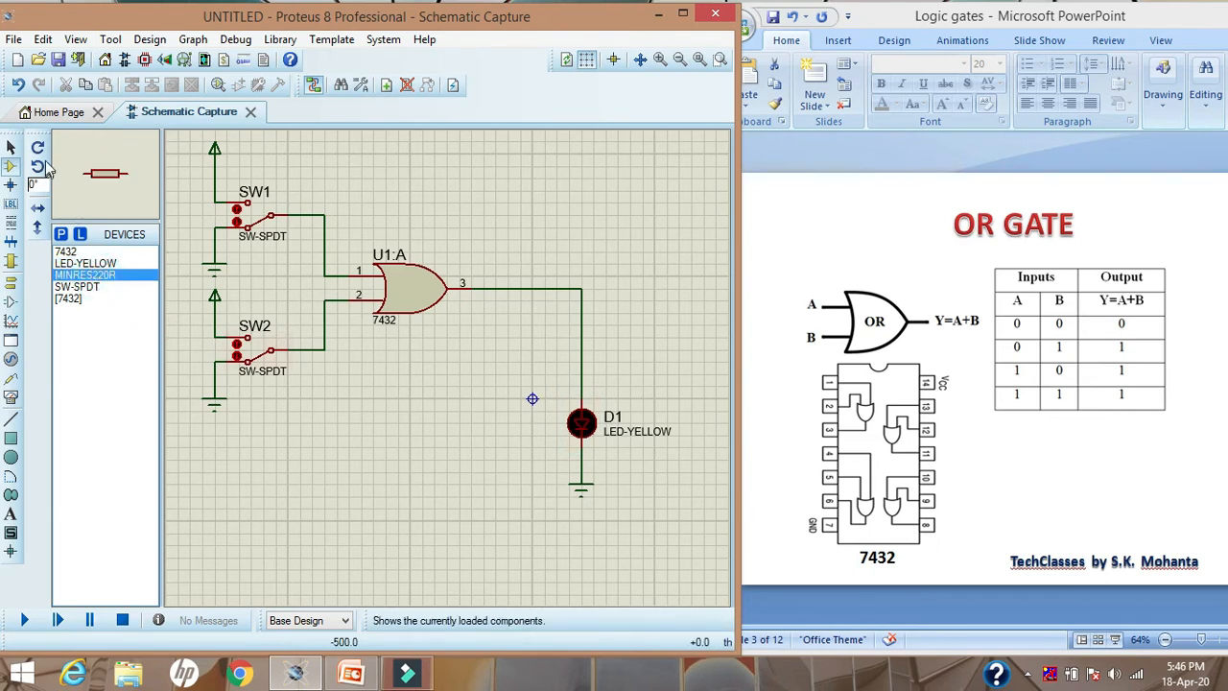
left_click(37, 147)
left_click(451, 409)
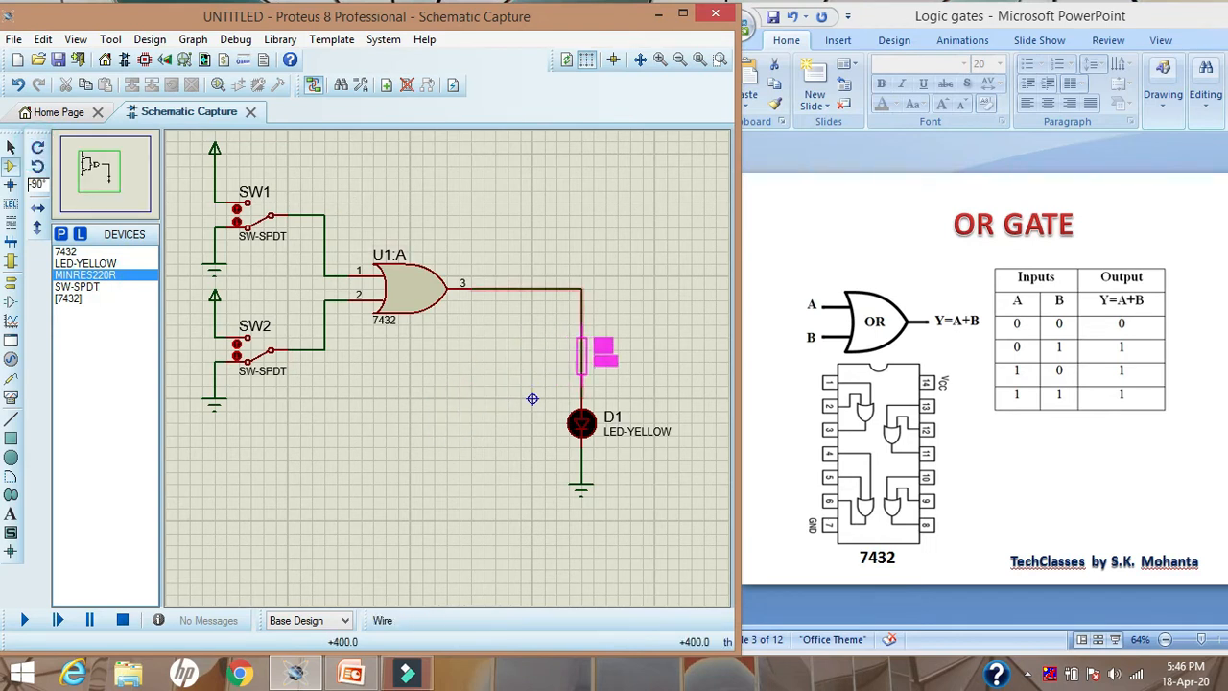
left_click(581, 353)
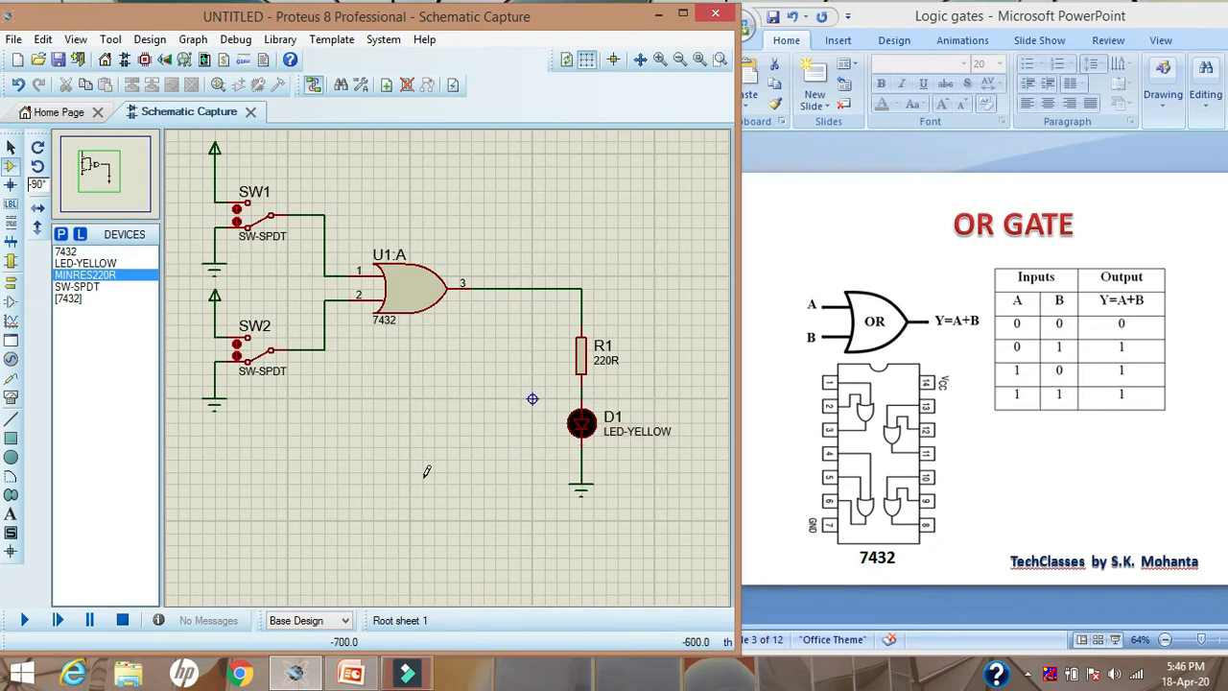
Rename switch SW1 as A
left_click(11, 146)
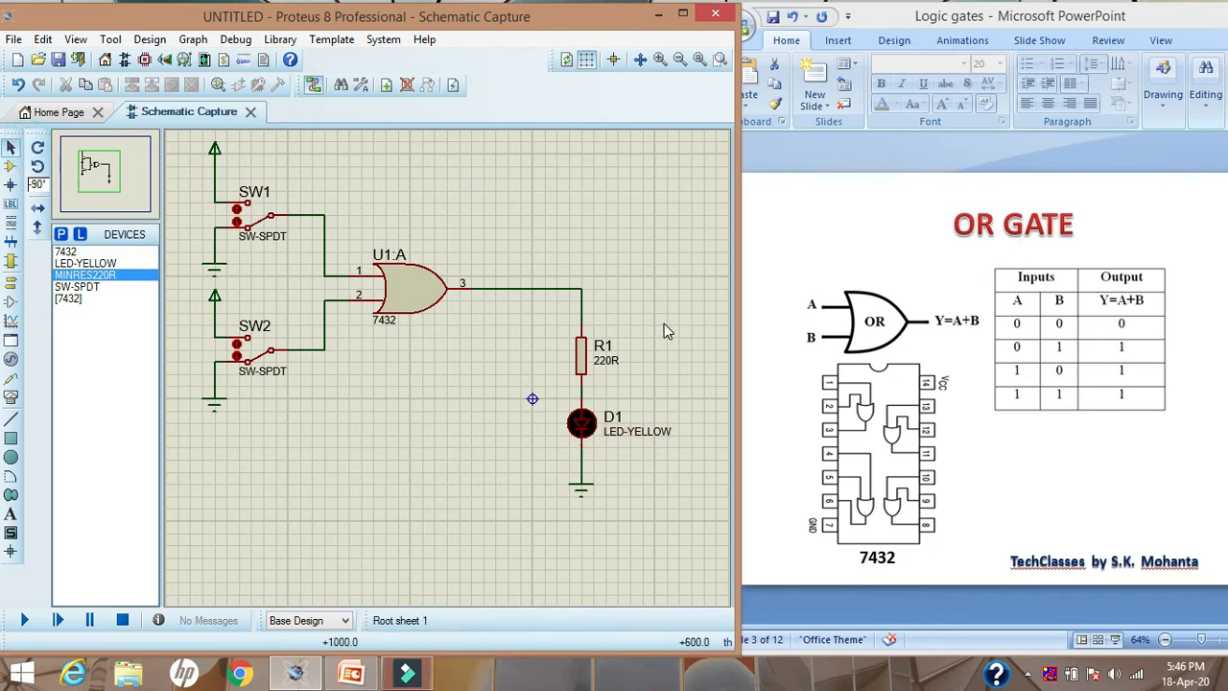
double_click(261, 198)
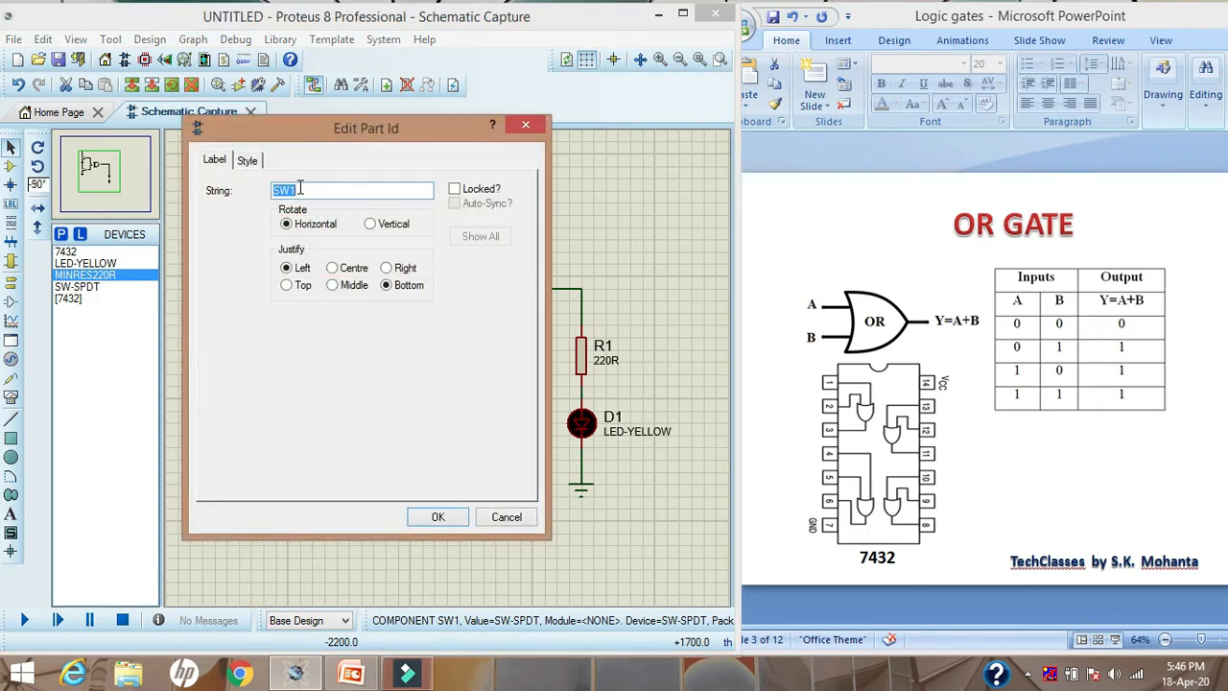
type("A")
left_click(427, 518)
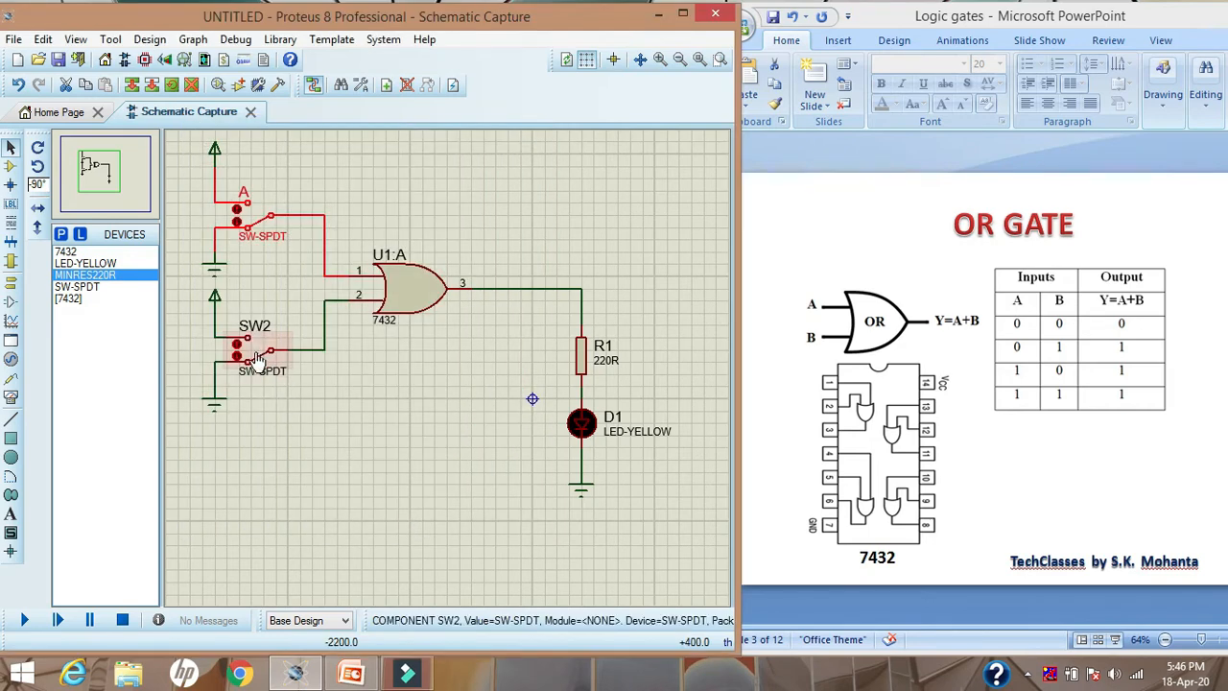
Rename switch SW2 as B and clear the selection
left_click(257, 324)
left_click(257, 324)
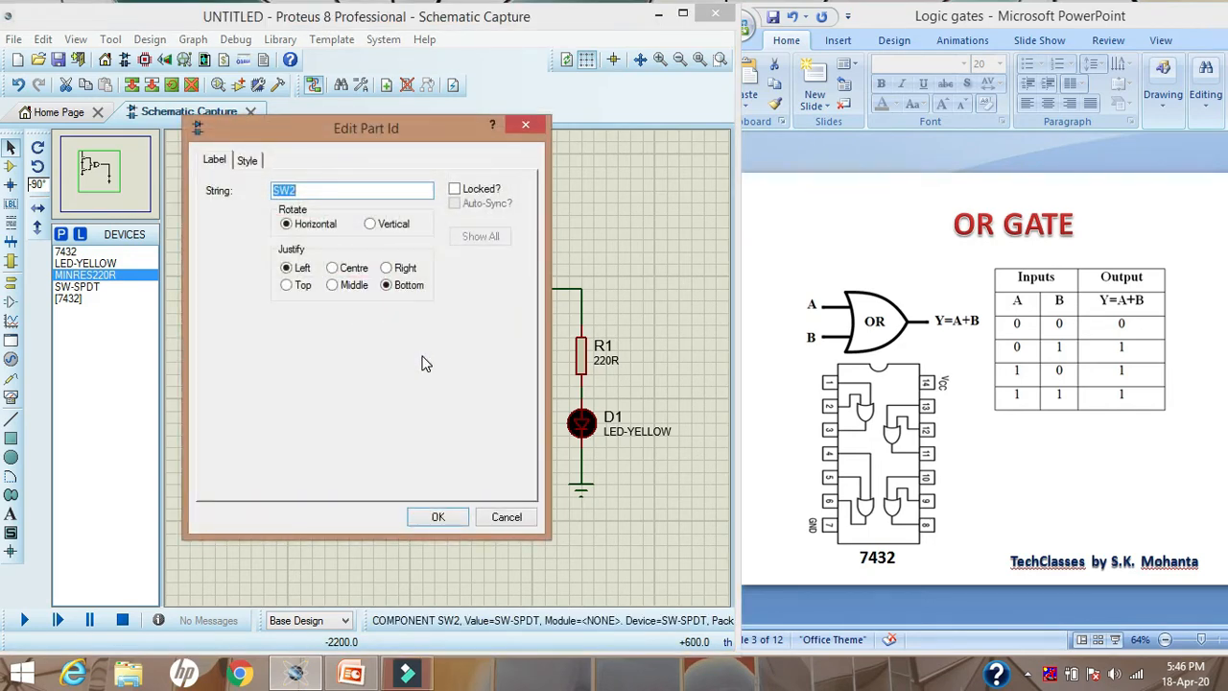
type("B")
left_click(434, 518)
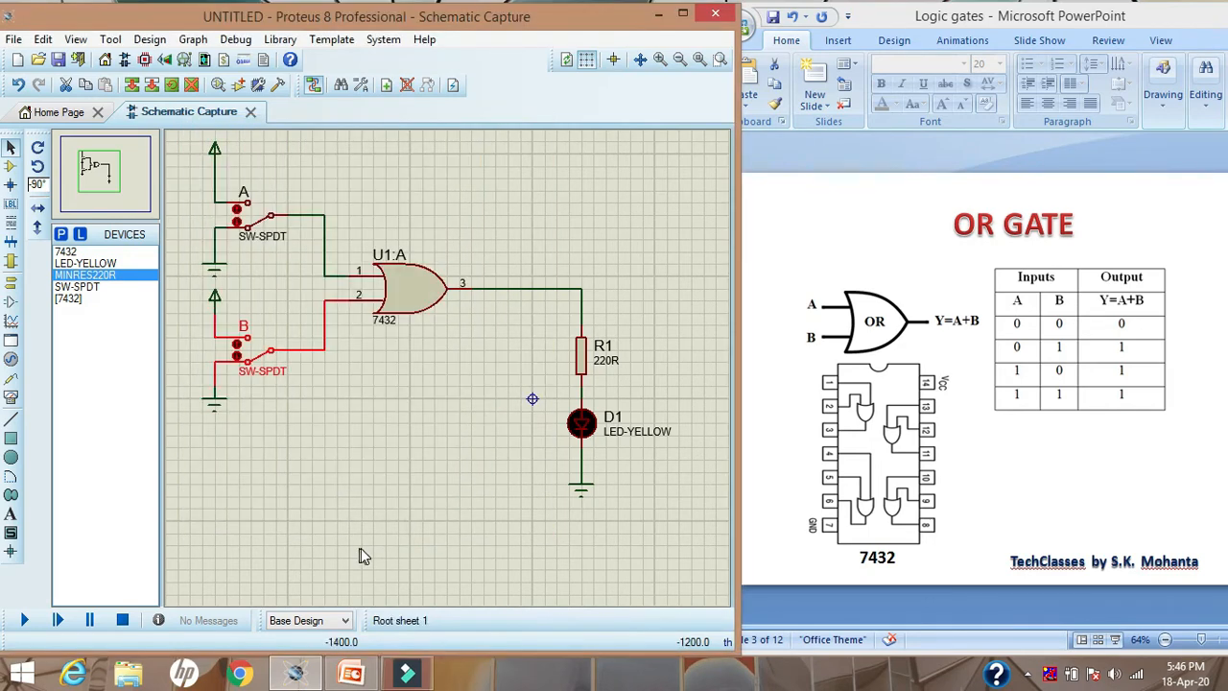
left_click(361, 548)
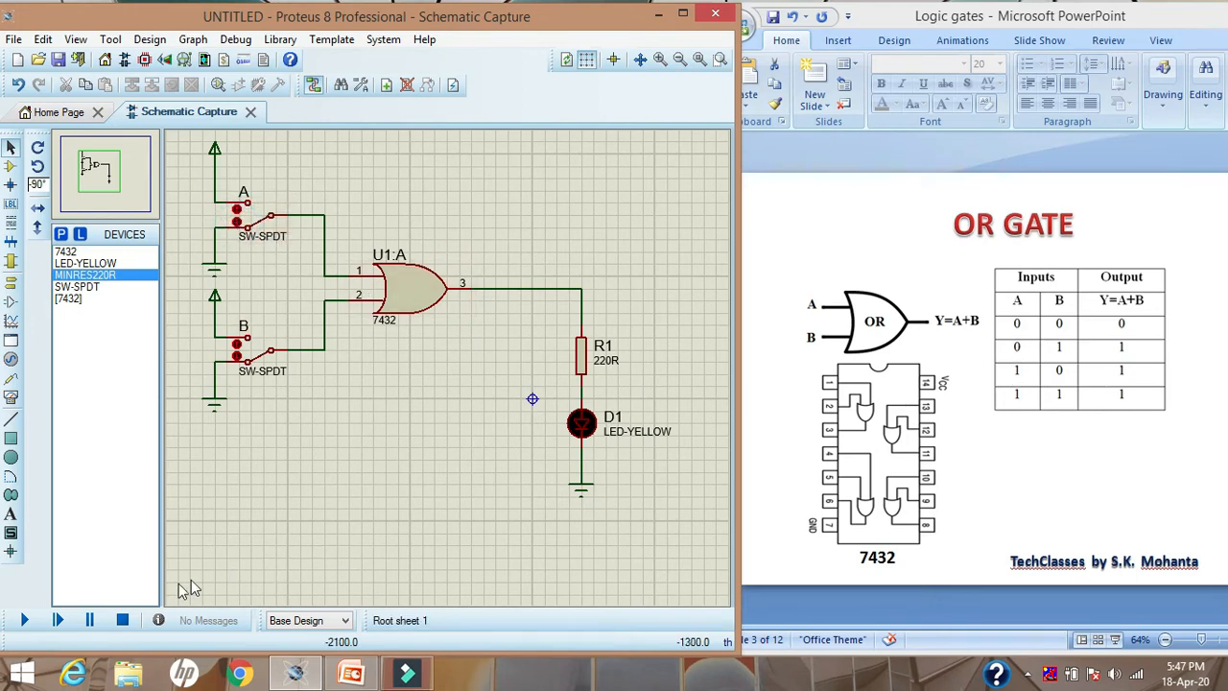
Run the simulation and toggle input switches A and B to test the OR gate against its truth table
left_click(28, 621)
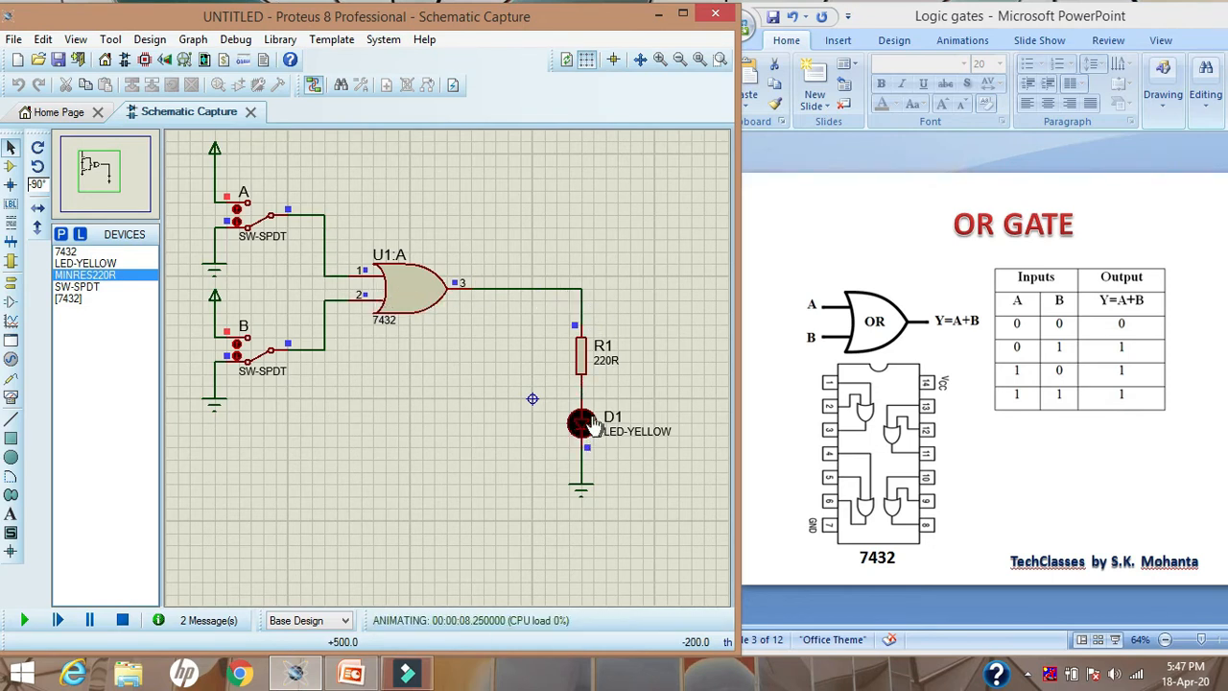
left_click(237, 349)
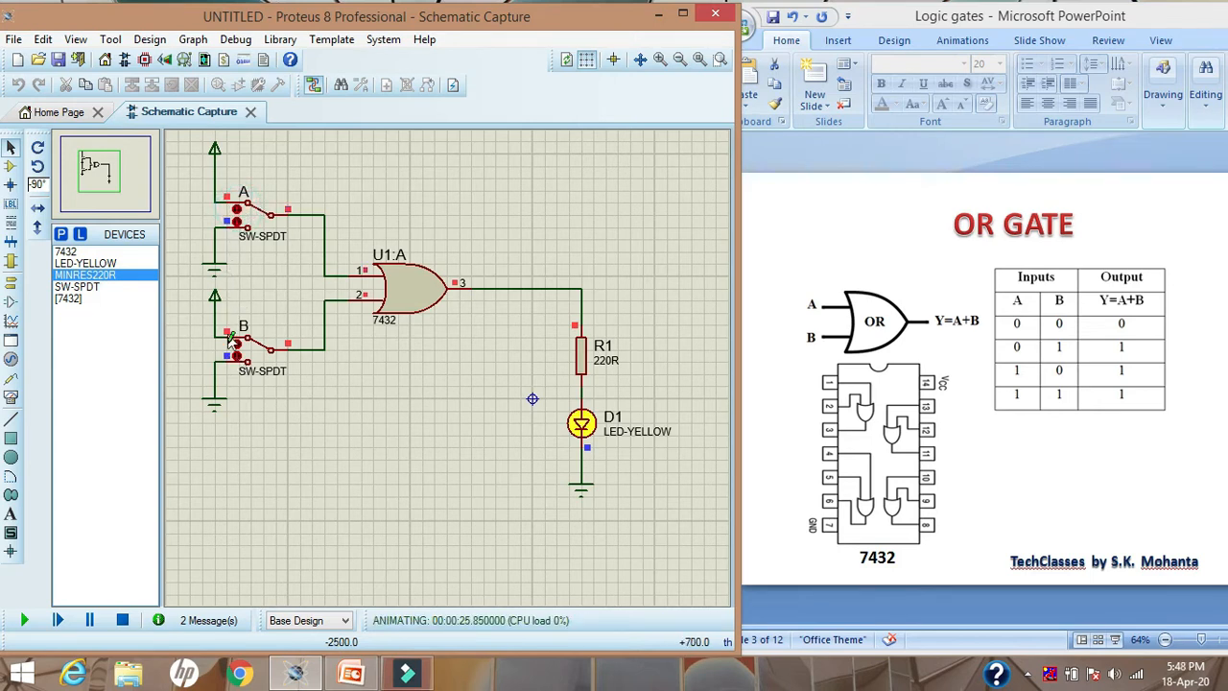
left_click(235, 354)
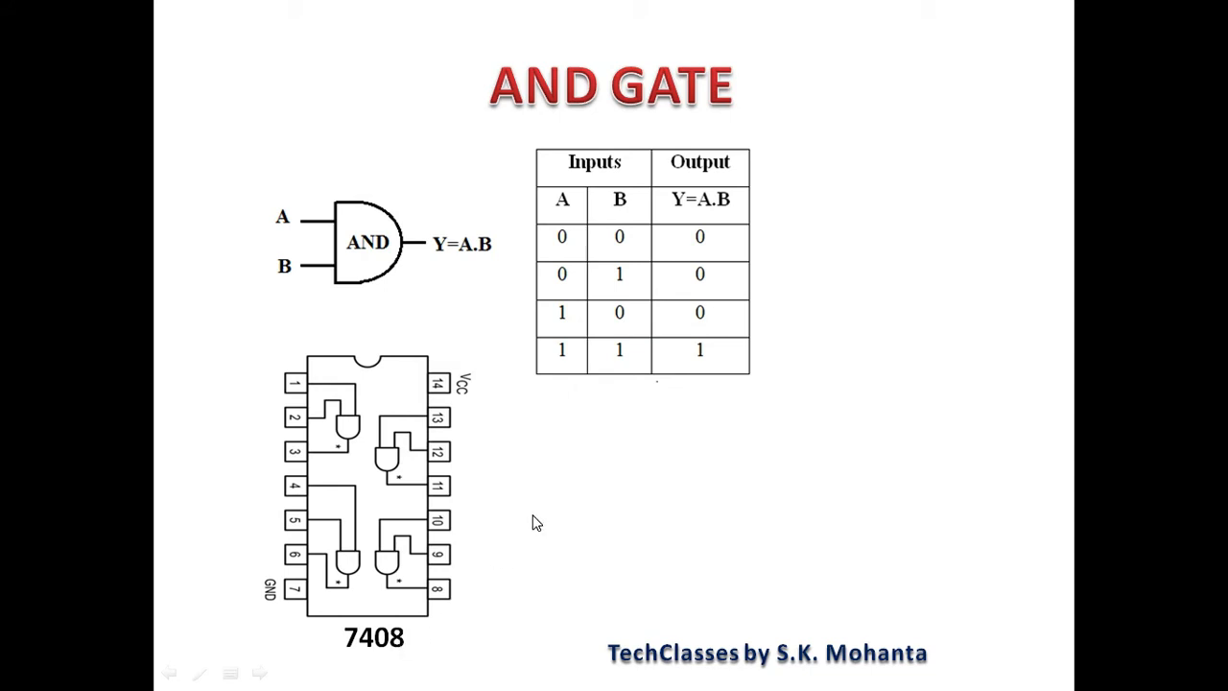
key("Right")
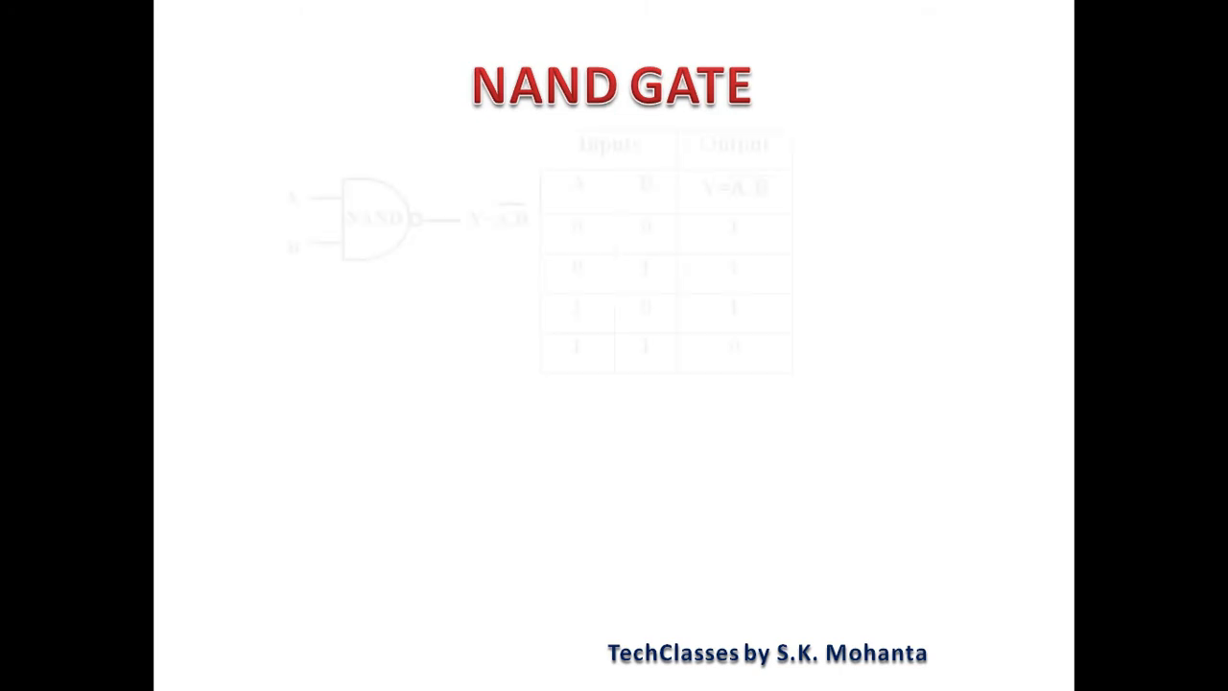
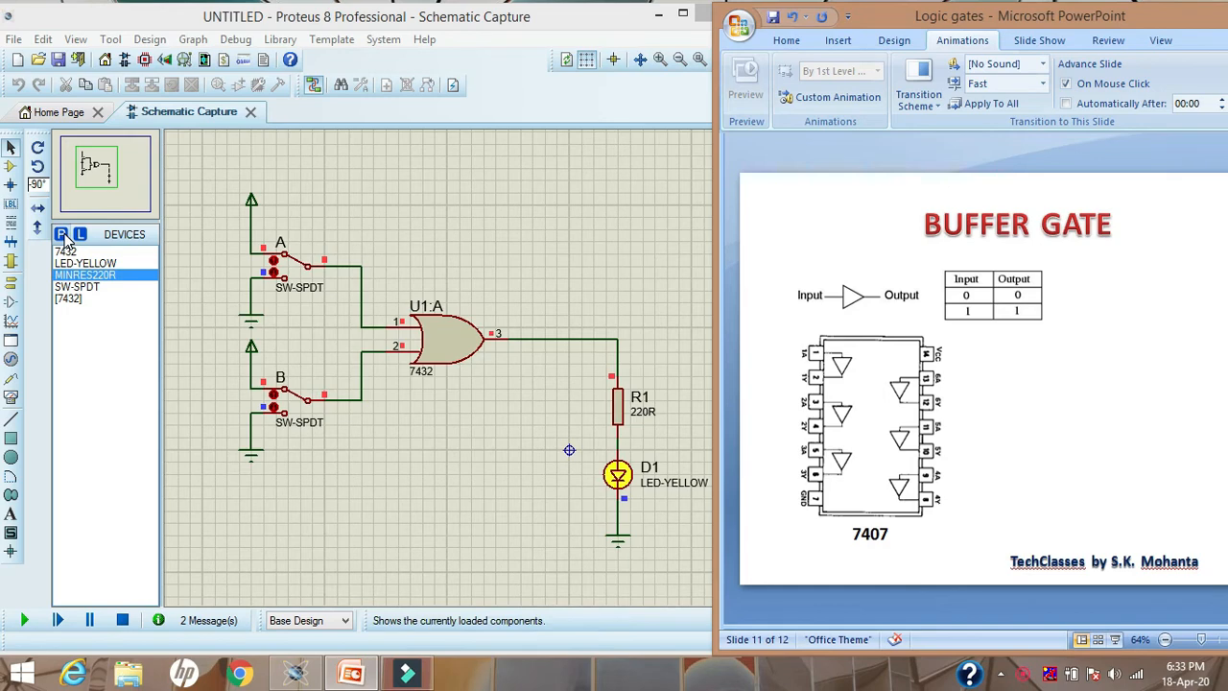
Find the 7407 hex buffer in the TTL 74 series and add it to the project's device list
left_click(61, 236)
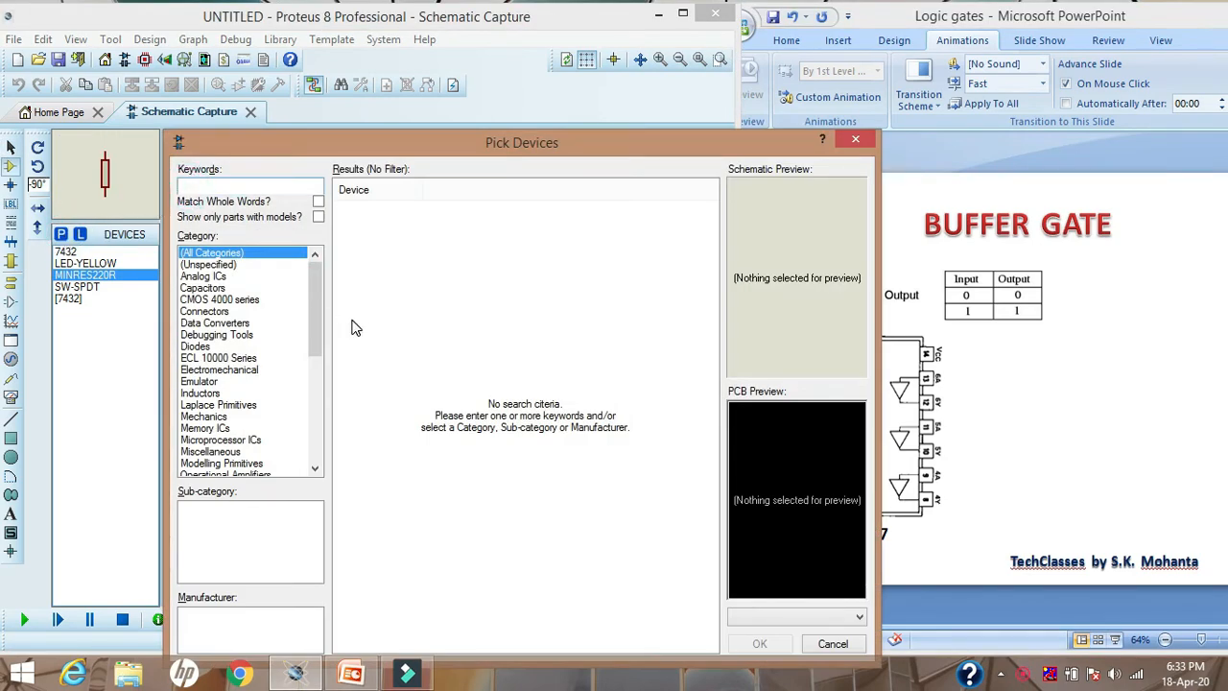
type("74")
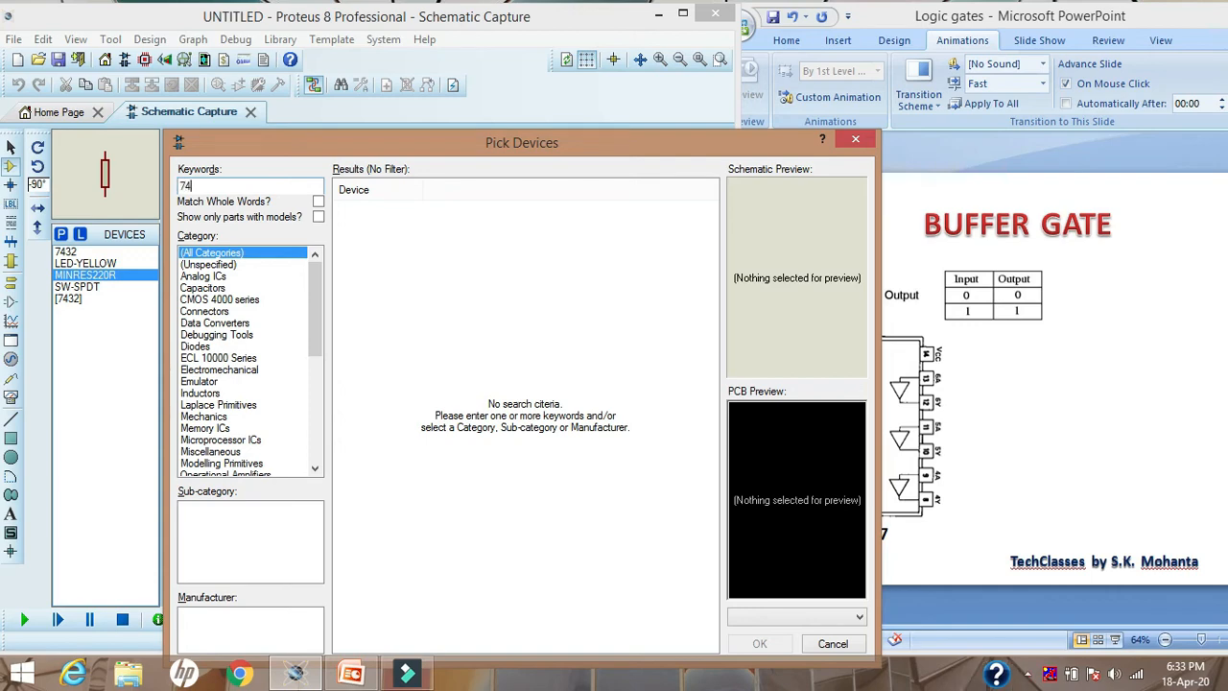
type("07")
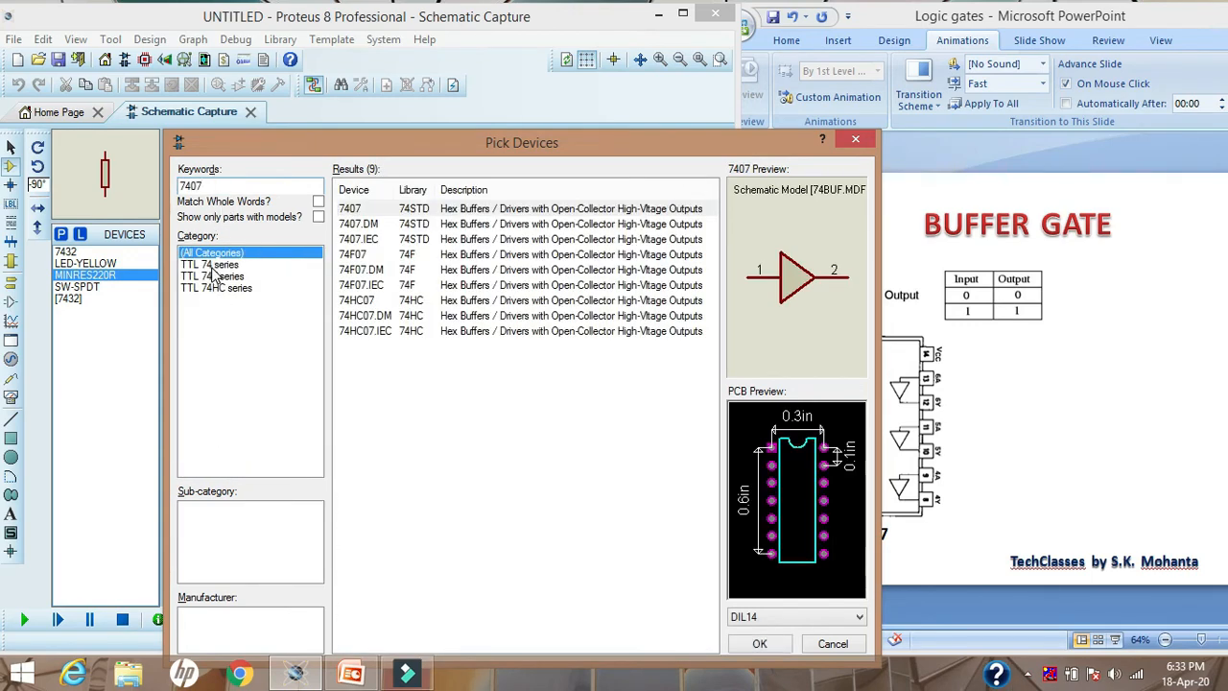
left_click(211, 266)
left_click(407, 210)
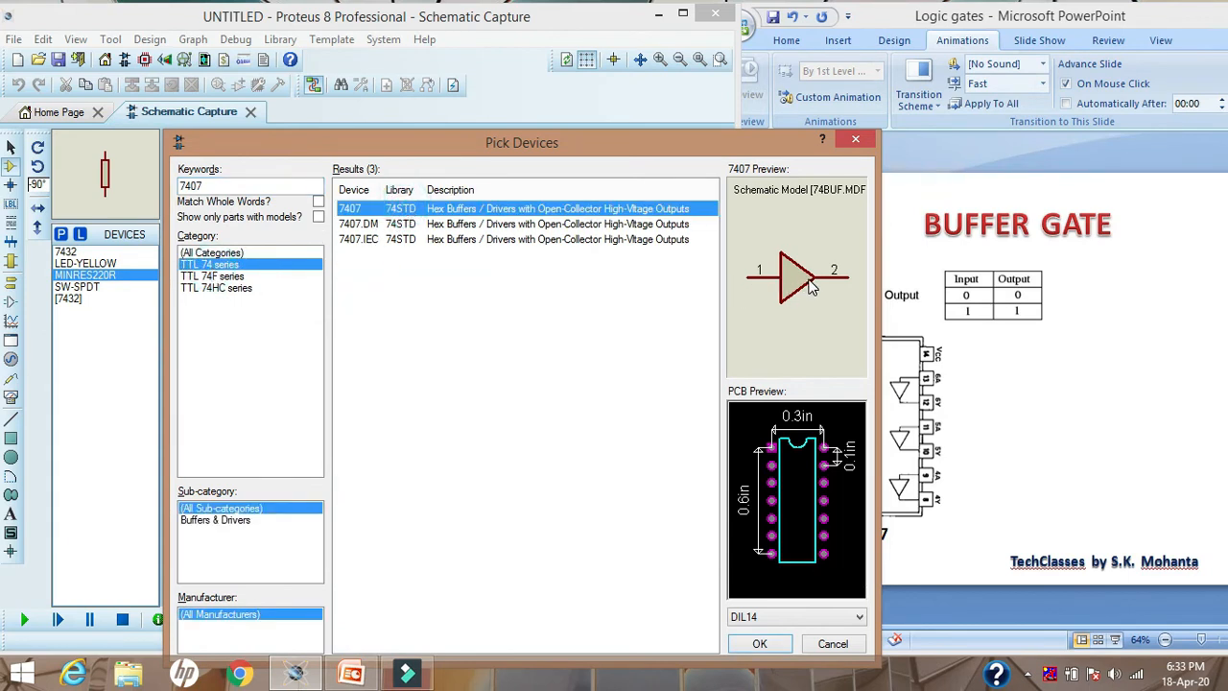
double_click(469, 214)
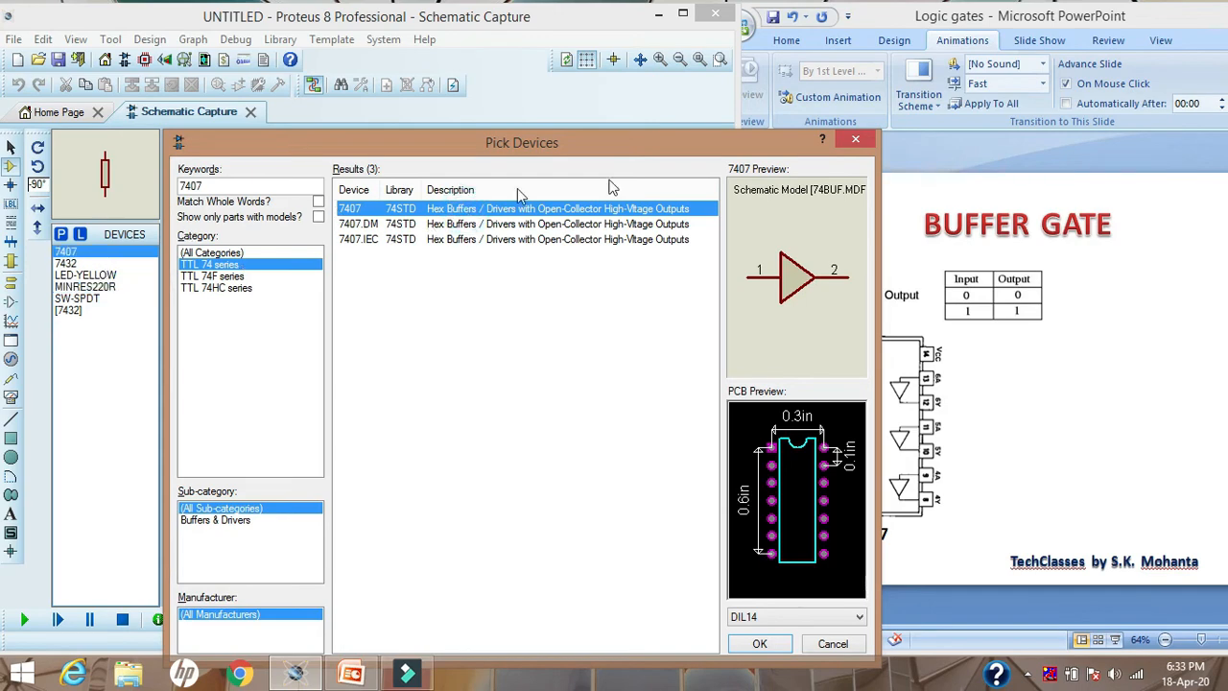
left_click(853, 139)
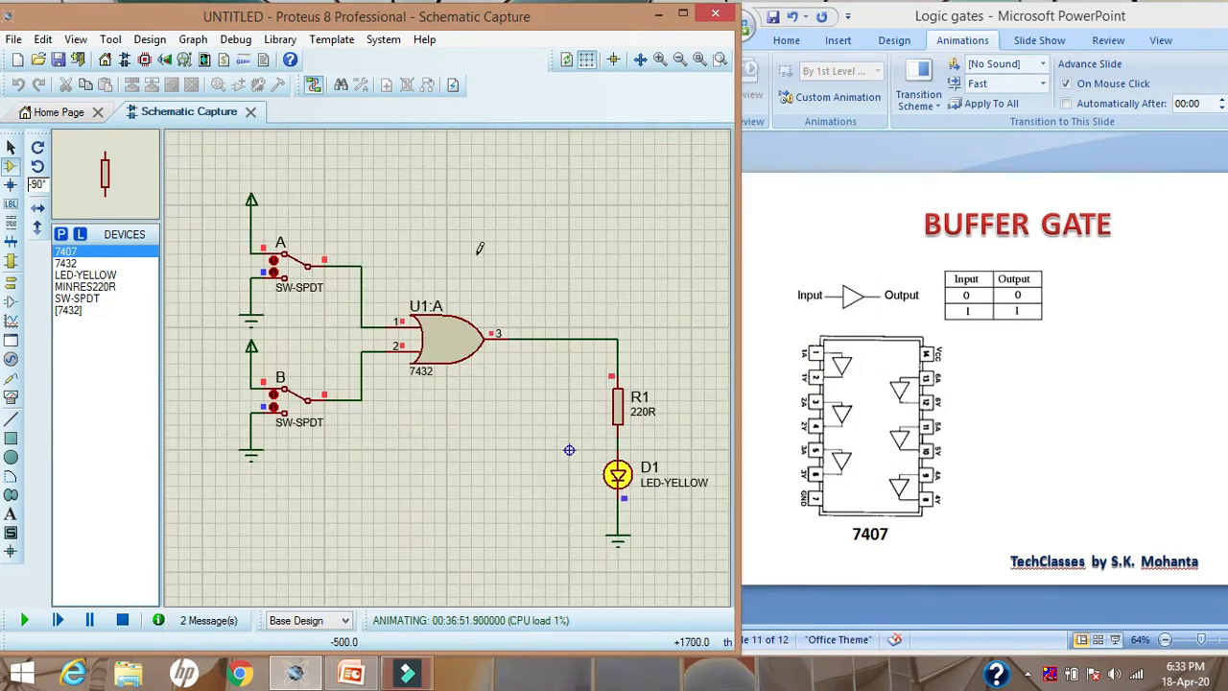
Stop the simulation and place a 7407 buffer at 0 degrees rotation in the empty area below the OR gate circuit
left_click(96, 170)
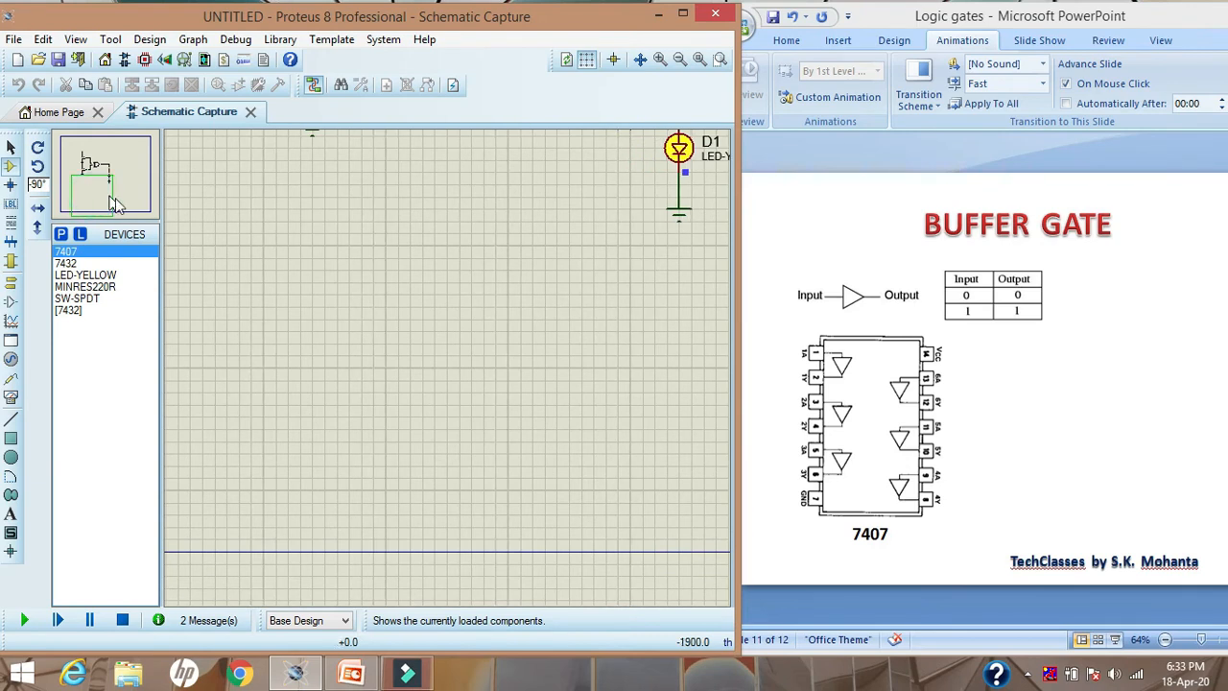
left_click(67, 253)
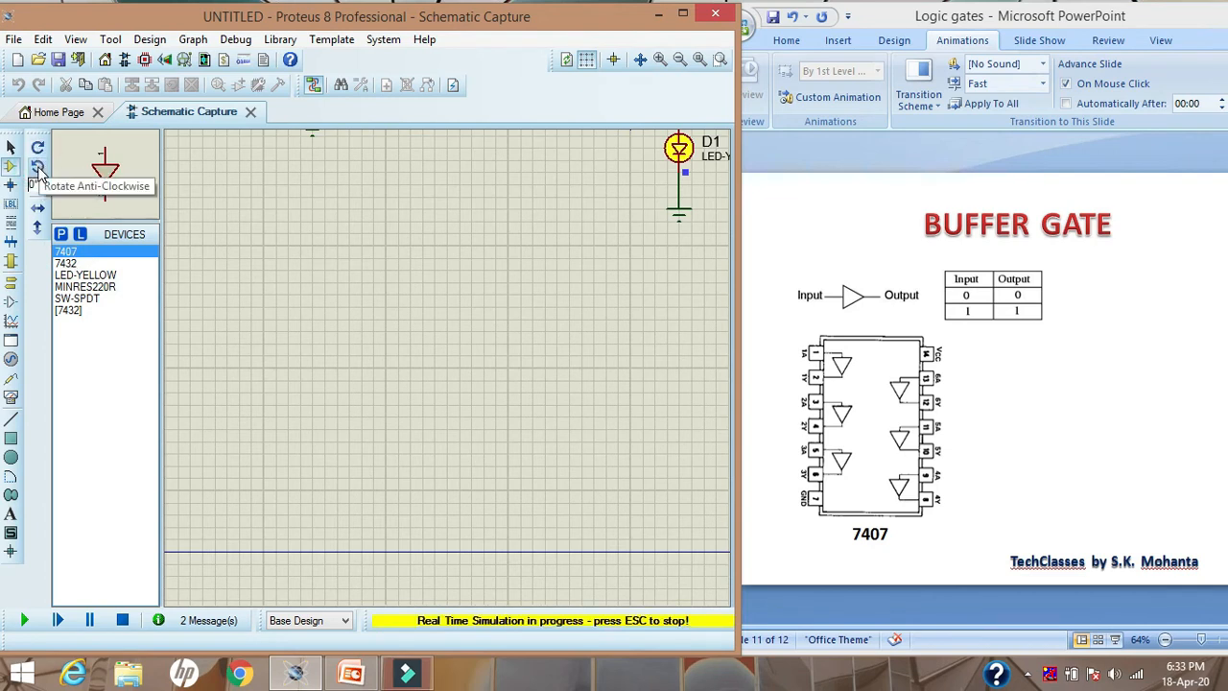
left_click(122, 619)
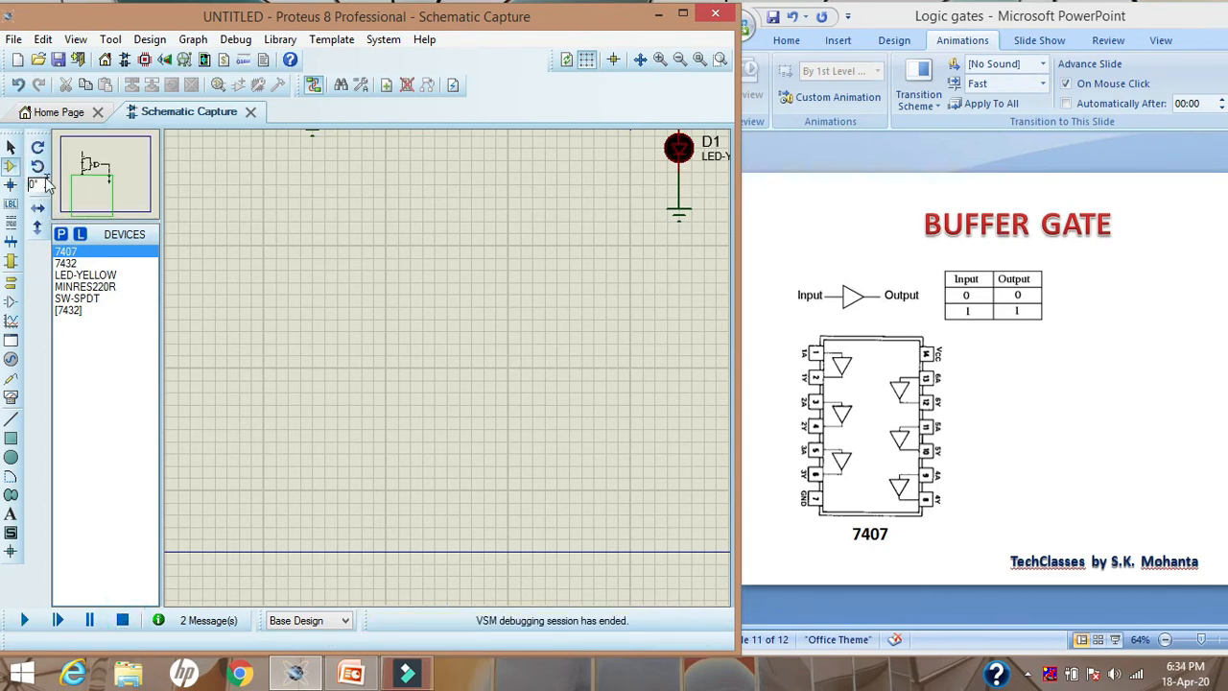
left_click(37, 167)
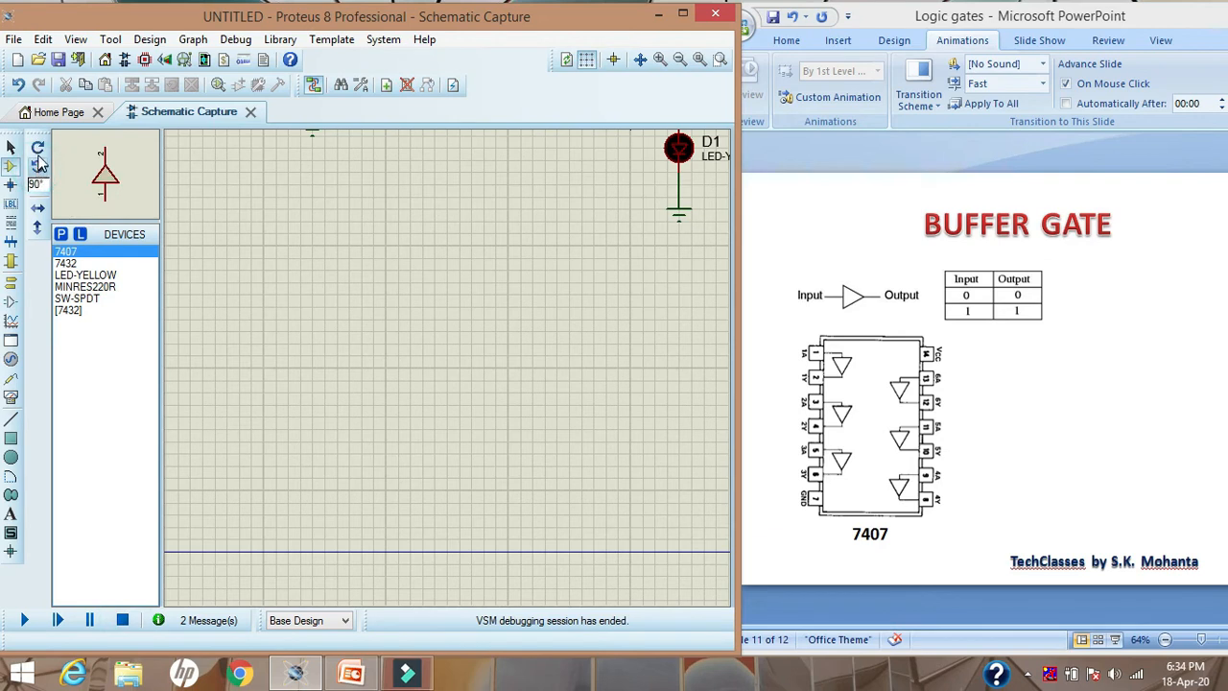
left_click(37, 166)
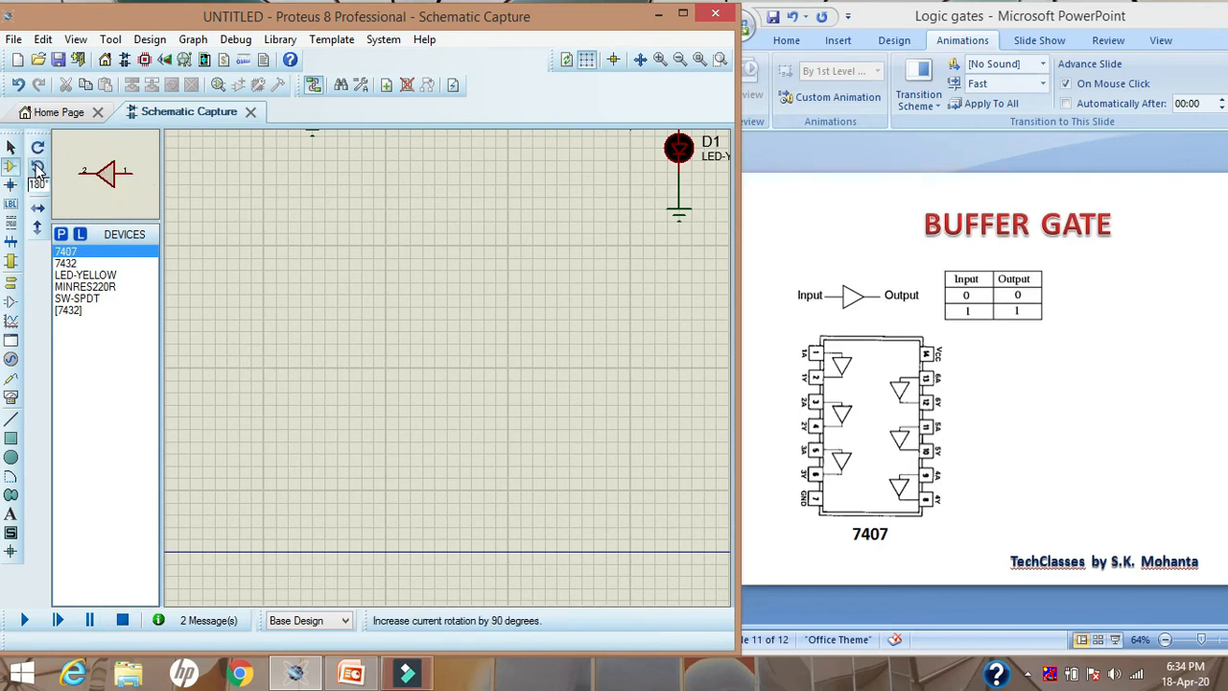
left_click(37, 166)
left_click(37, 167)
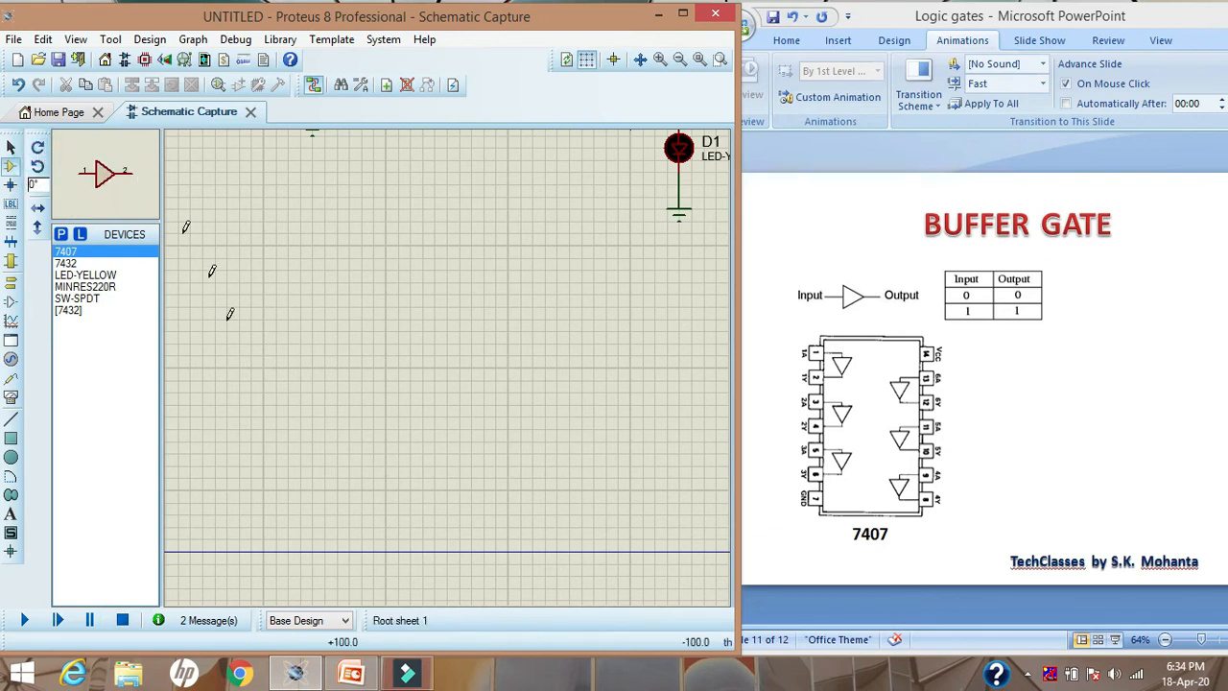
left_click(347, 403)
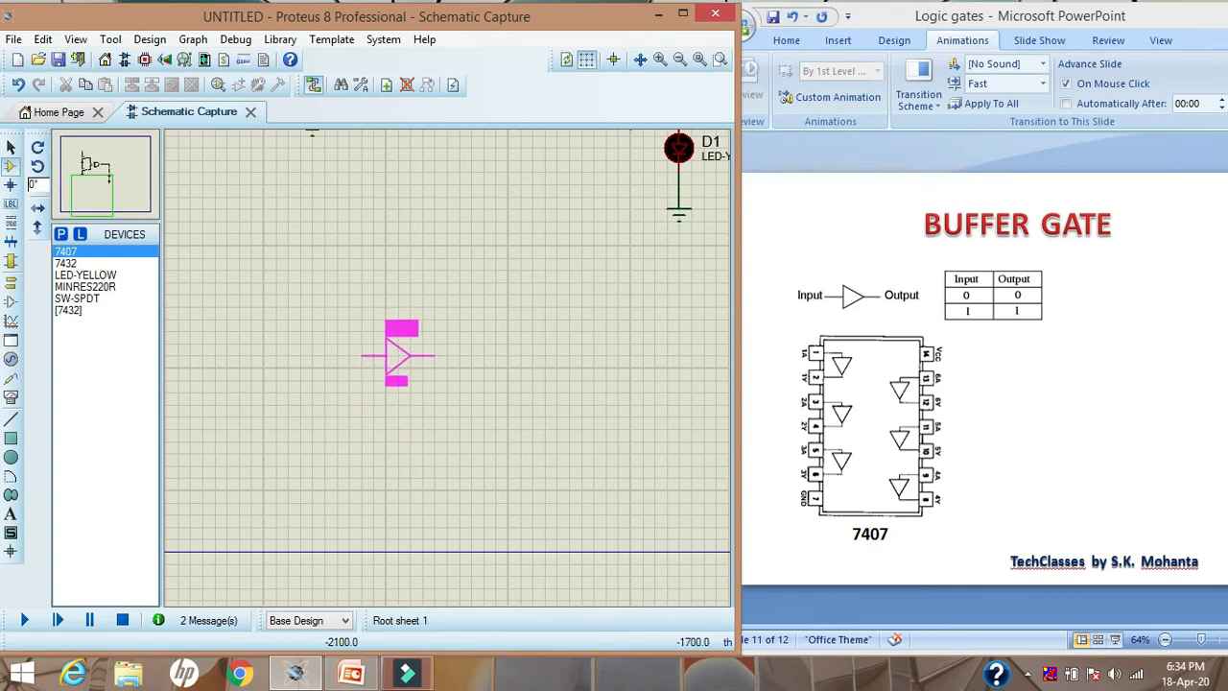
left_click(372, 355)
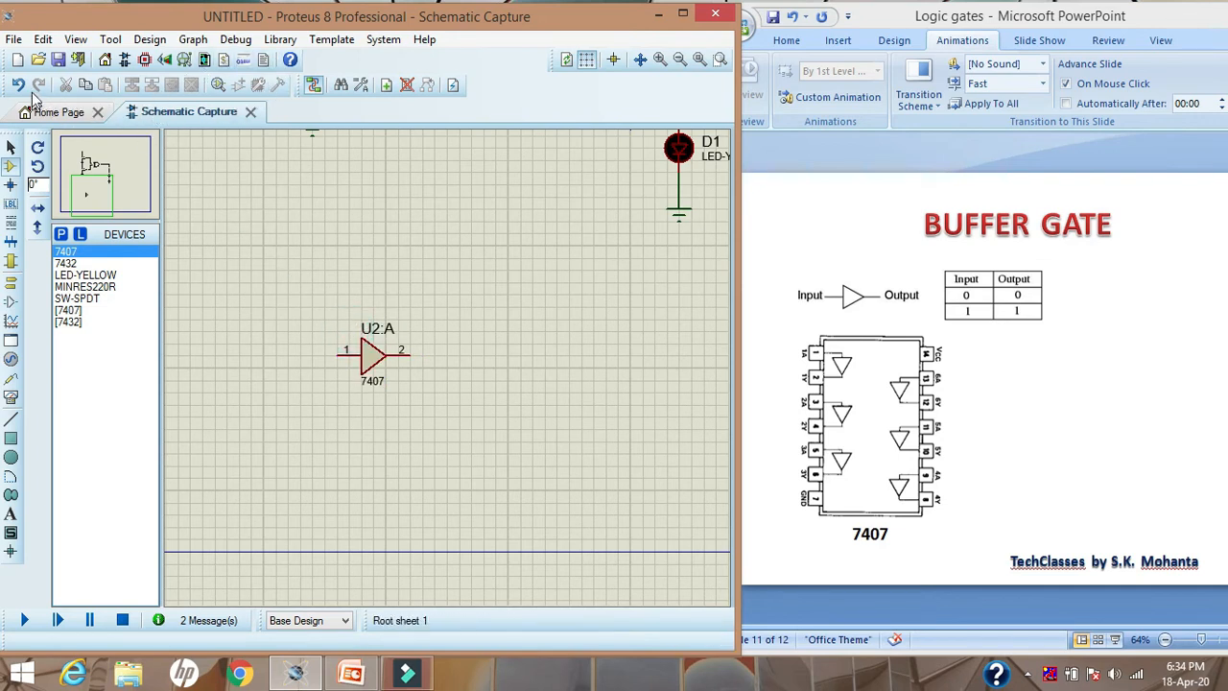
left_click(13, 146)
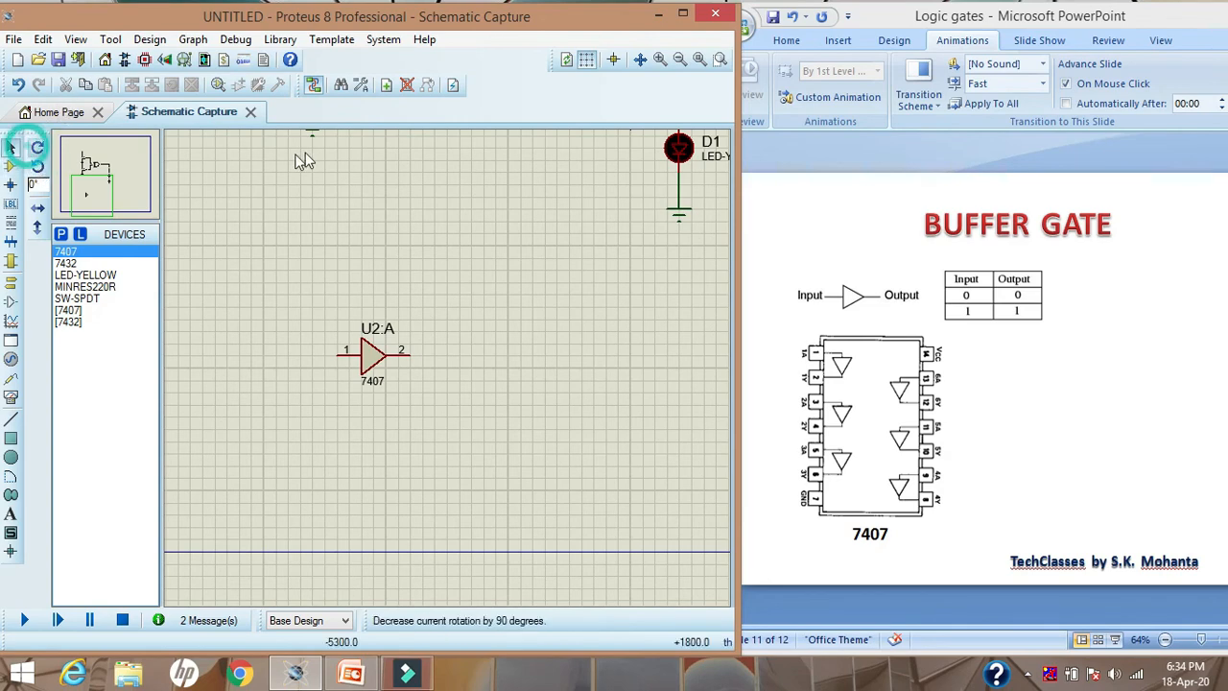
Place an SW-SPDT switch rotated by -180 degrees just before the input of the 7407 buffer
left_click(657, 60)
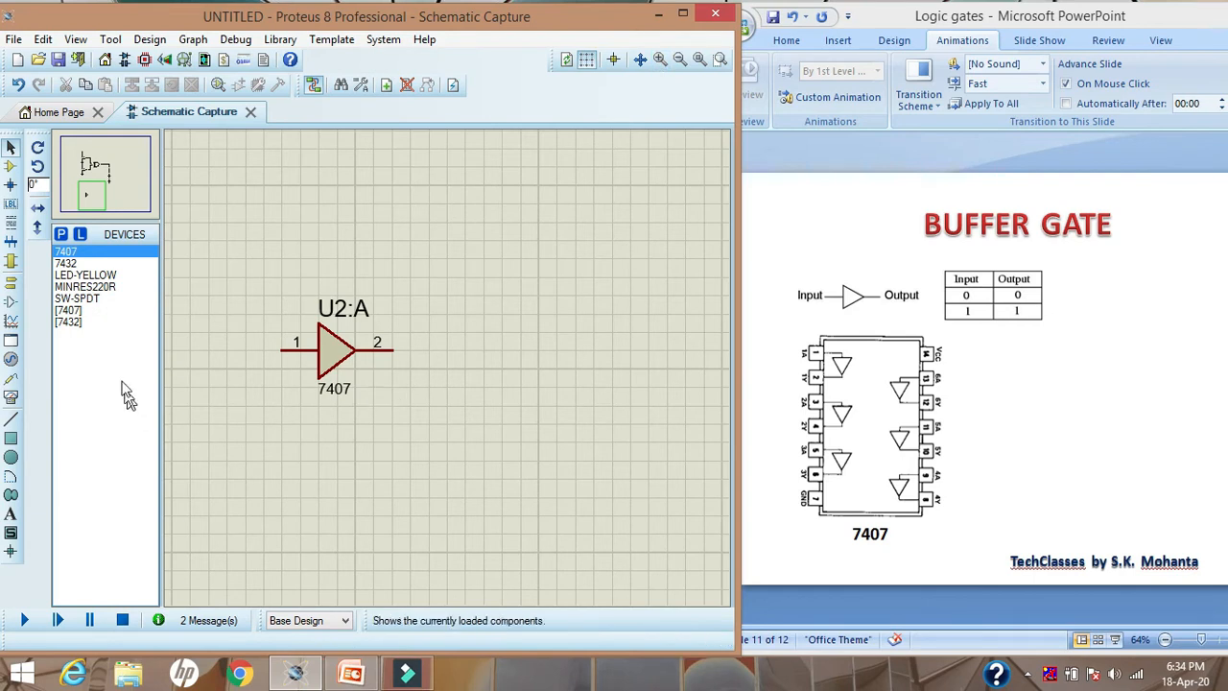
left_click(79, 298)
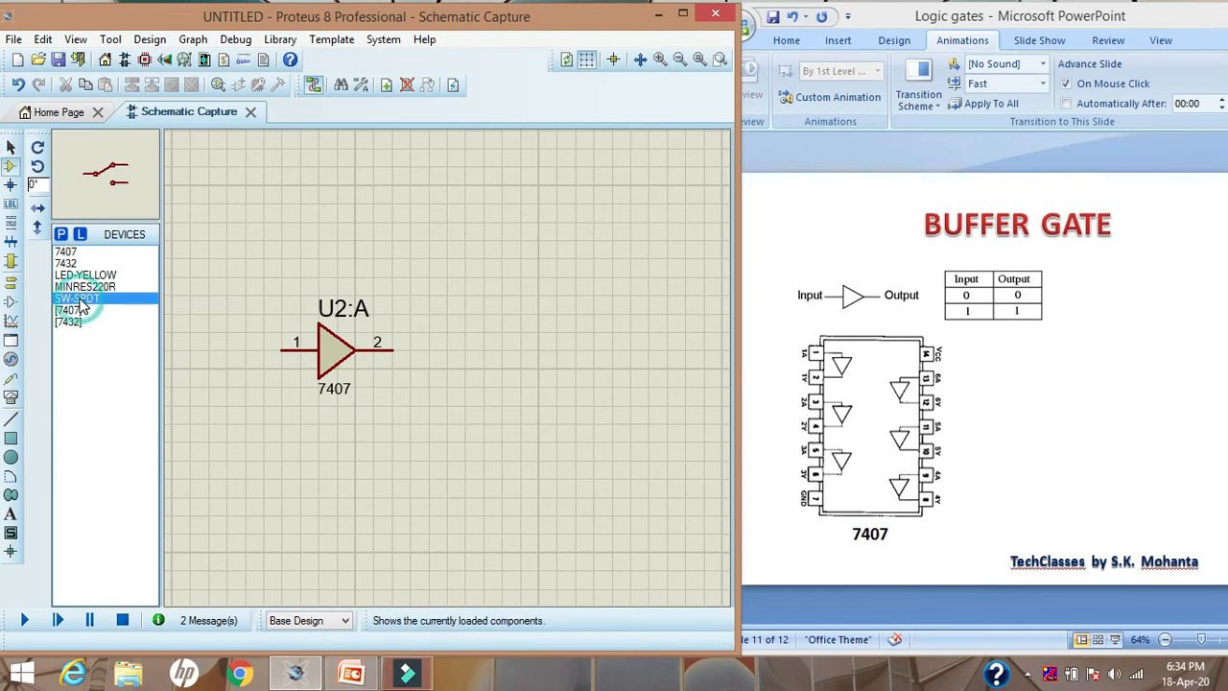
left_click(38, 147)
left_click(39, 147)
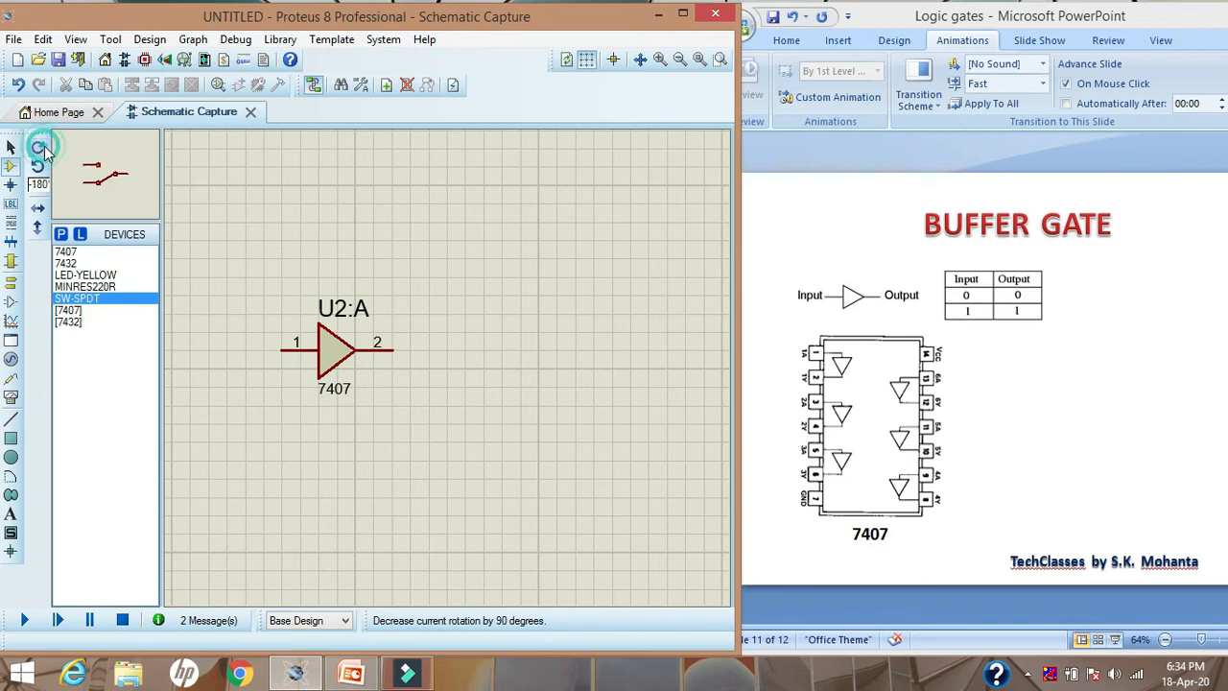
left_click(213, 386)
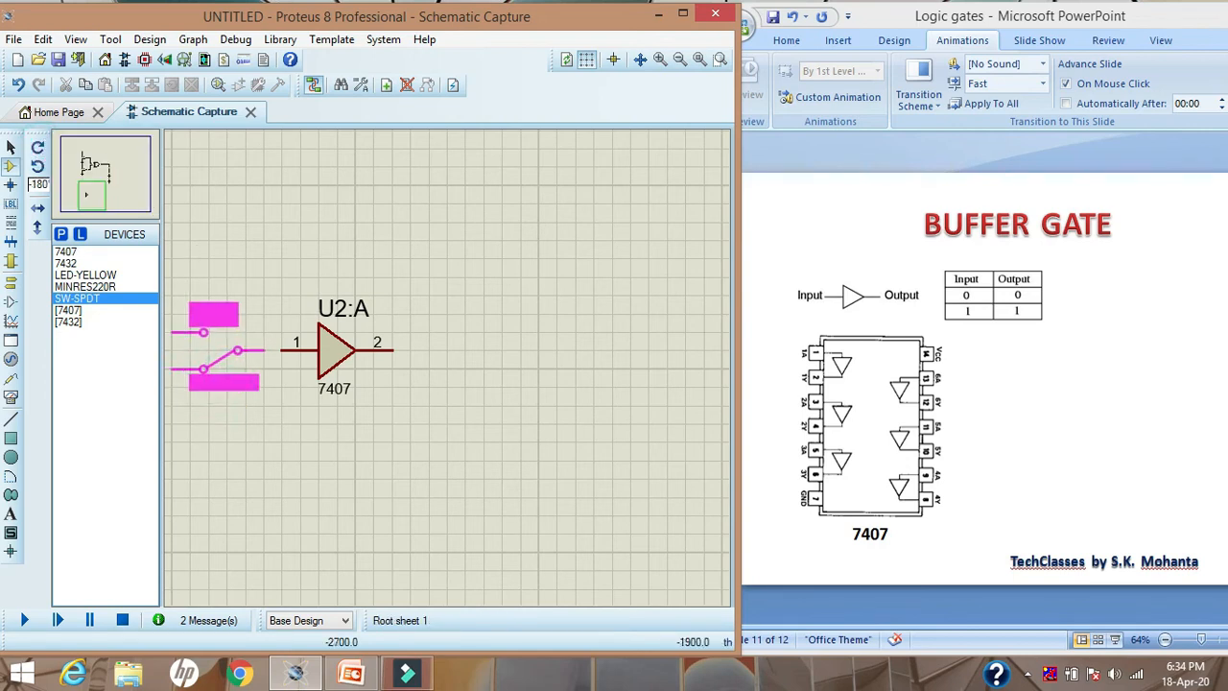
left_click(234, 347)
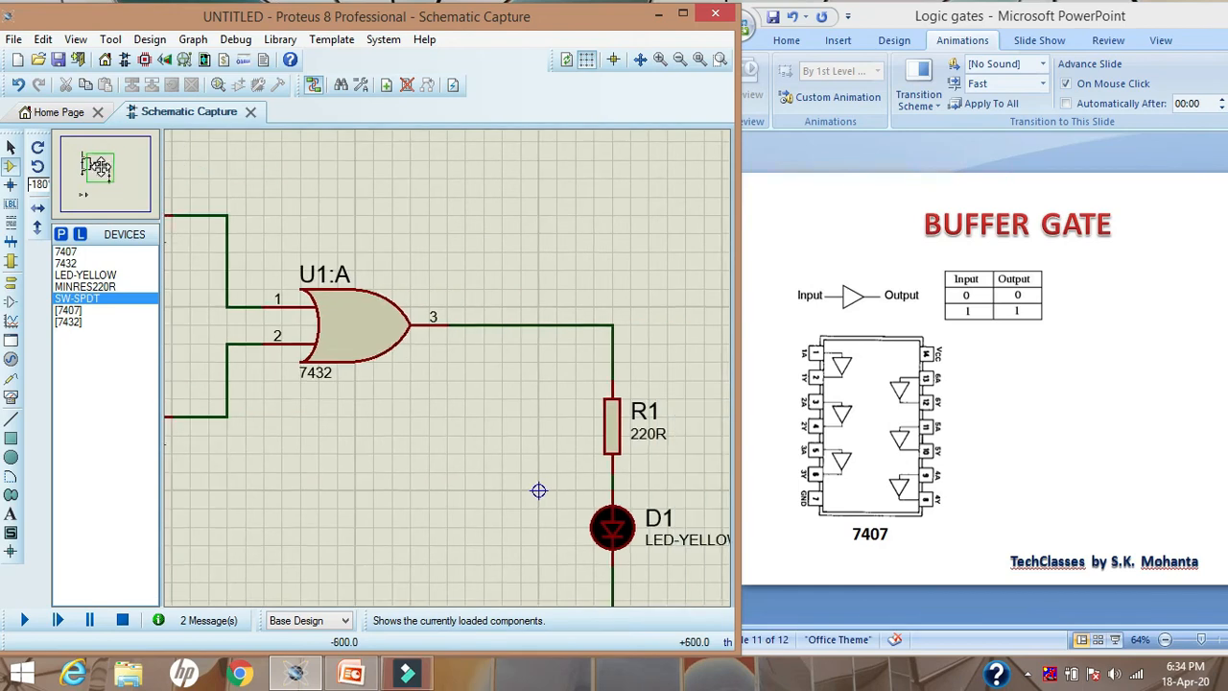
left_click_drag(100, 165, 87, 195)
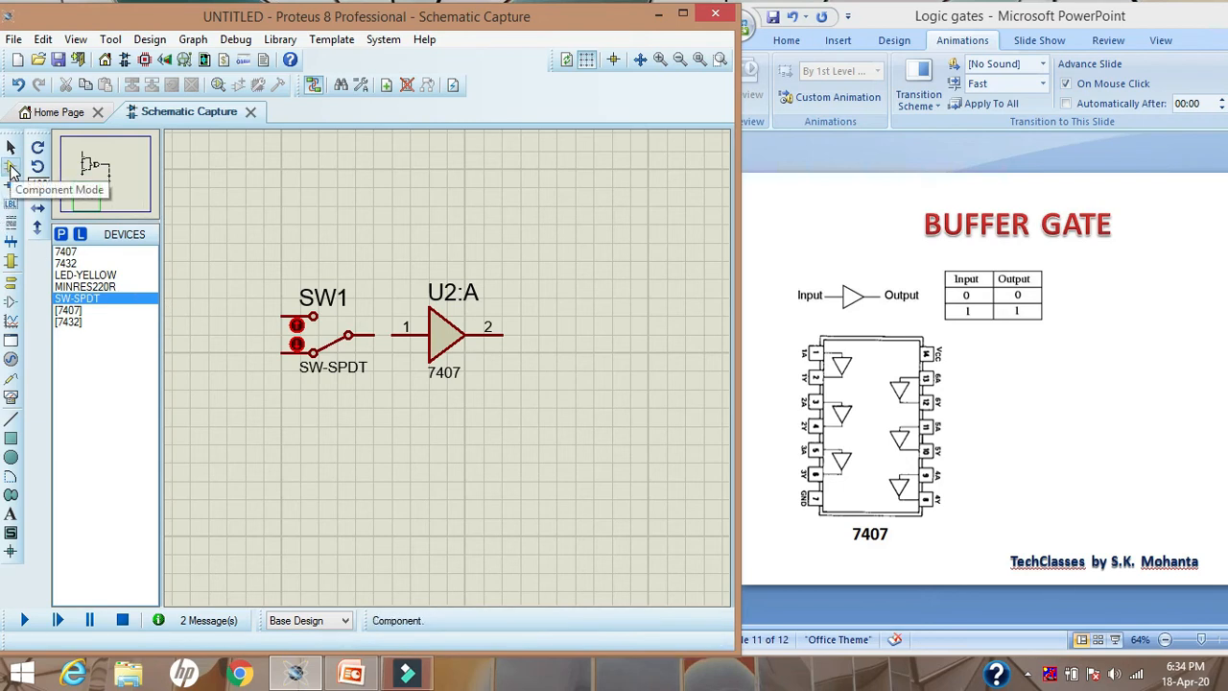
left_click(10, 146)
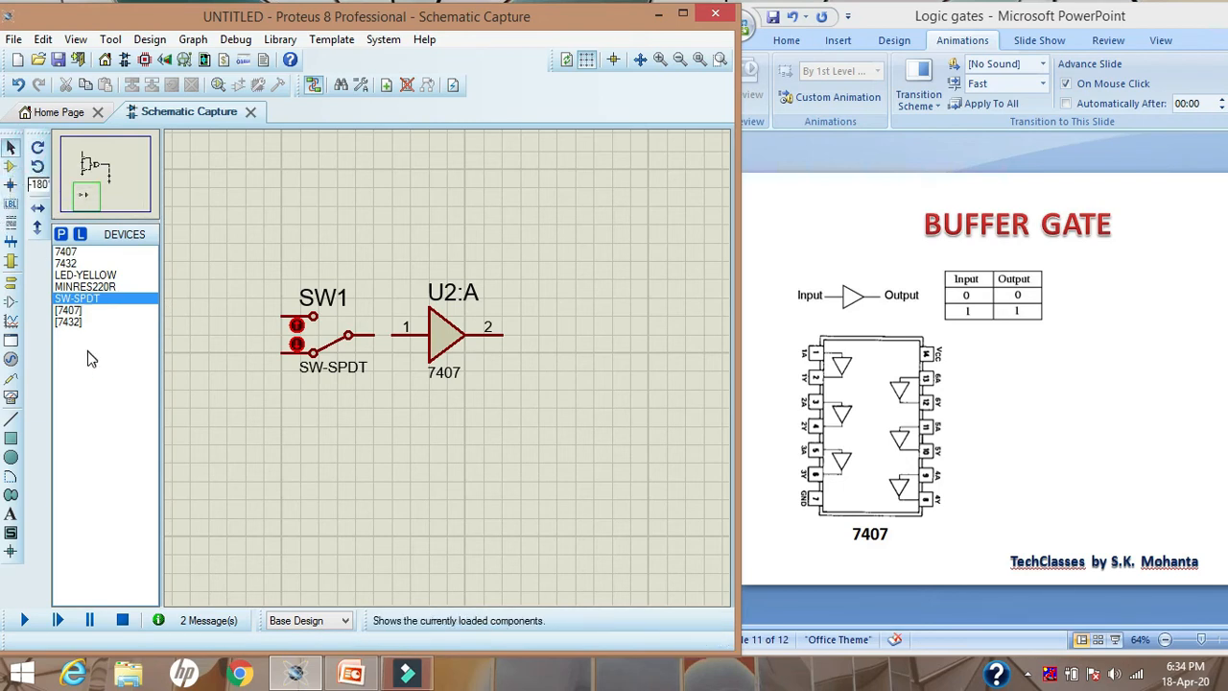
Place a POWER terminal above and a GROUND terminal below the input side of the new SPDT switch
left_click(10, 285)
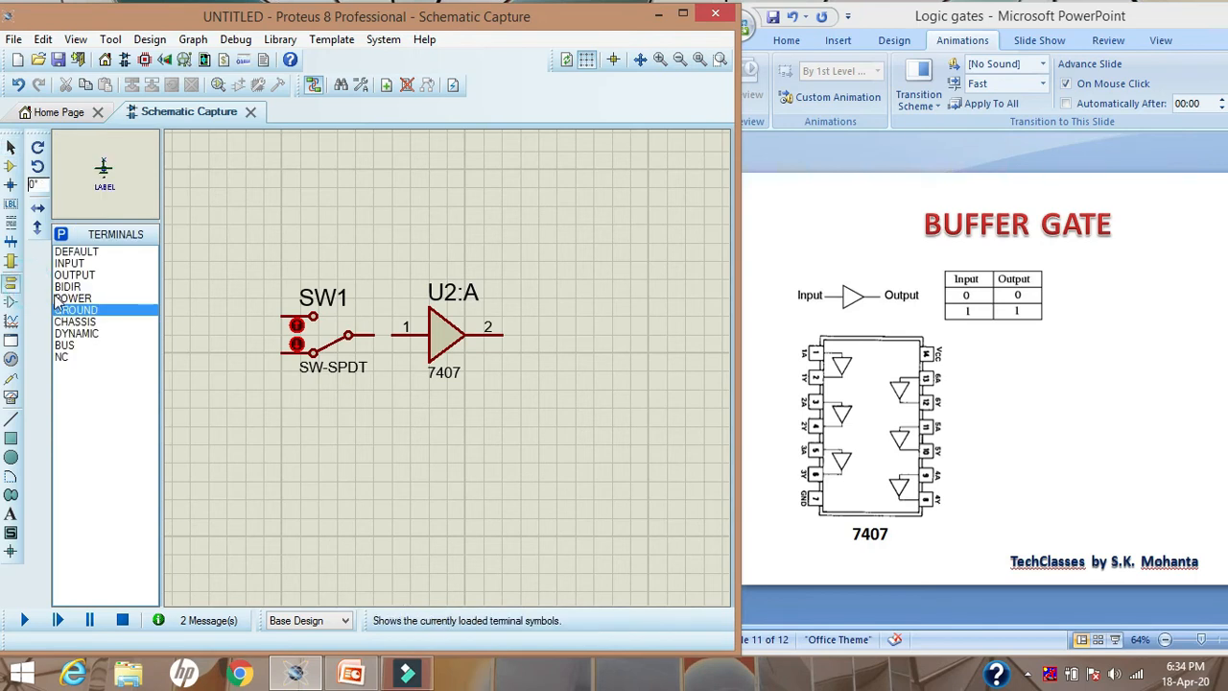
left_click(60, 299)
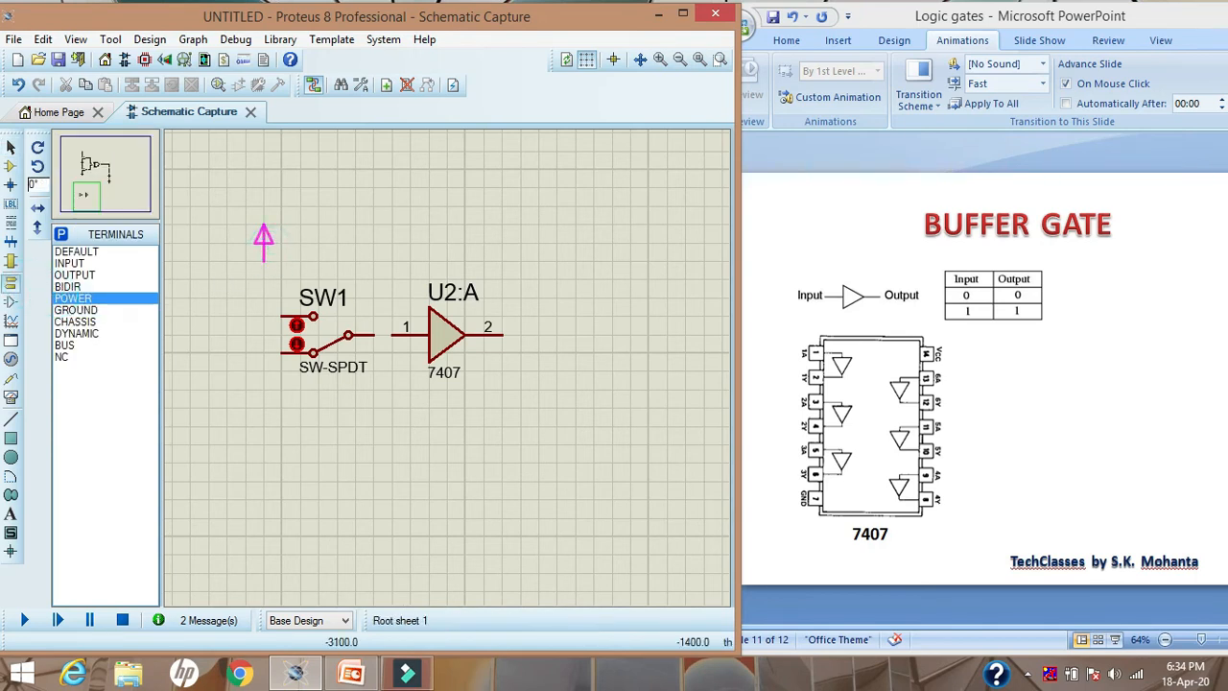
left_click(265, 247)
left_click(75, 310)
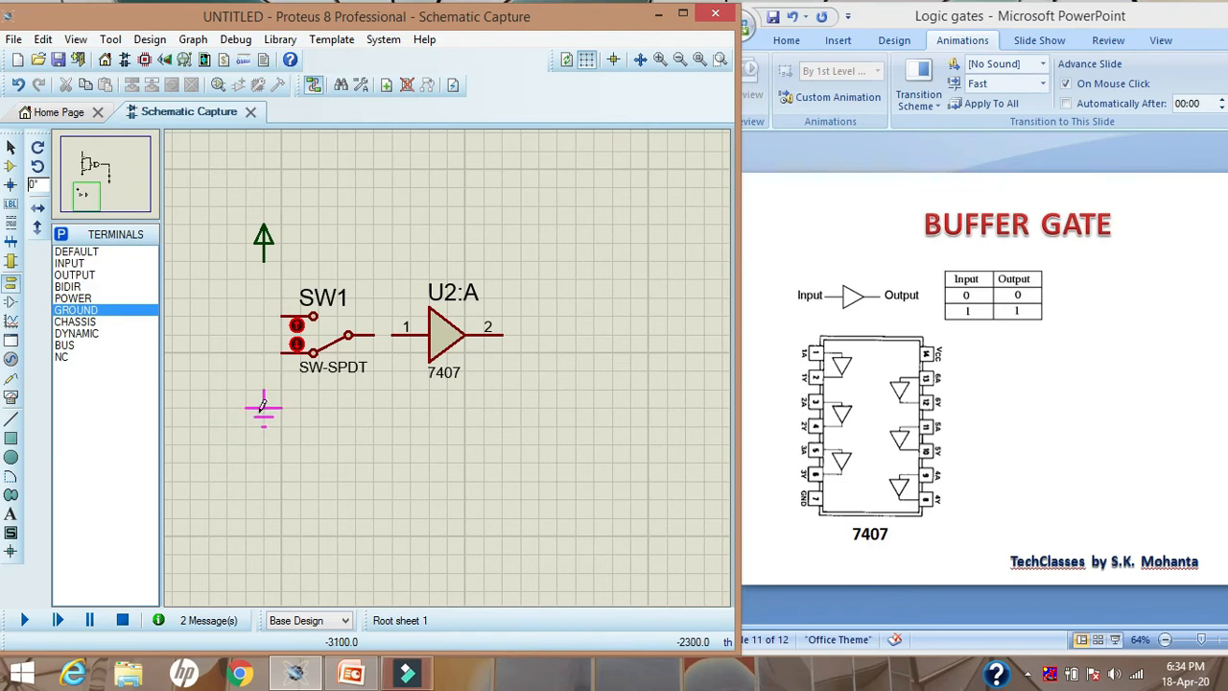
left_click(264, 408)
left_click(10, 148)
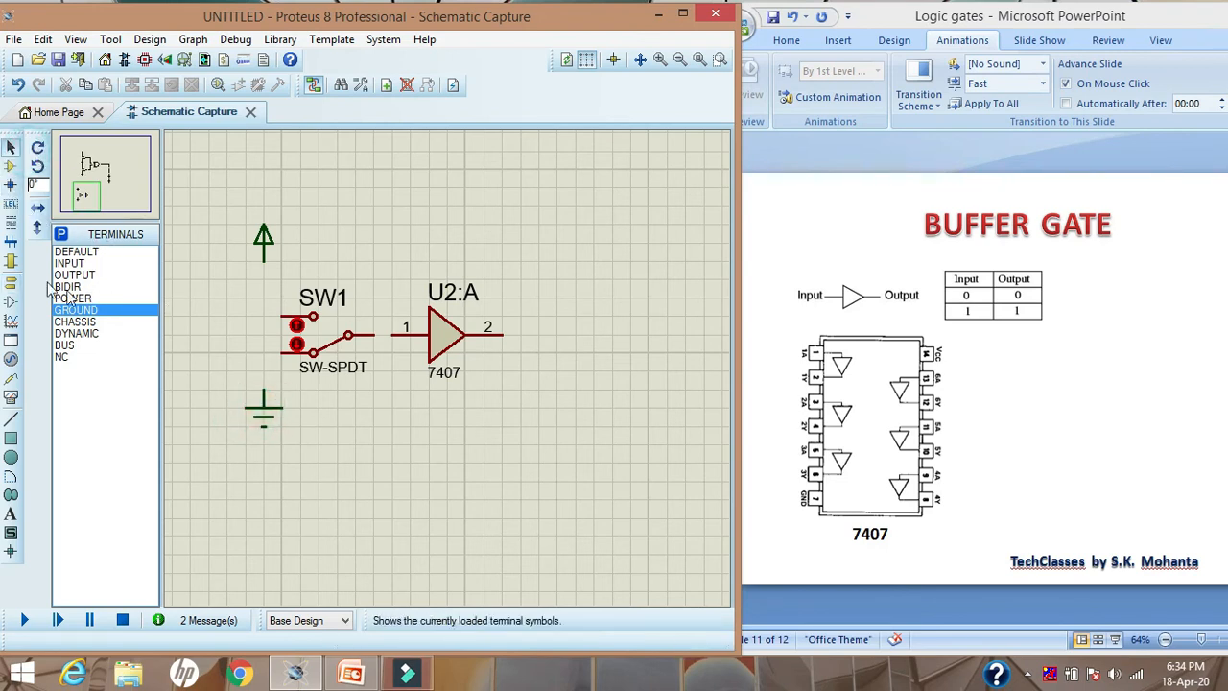
Find the 7404 hex inverter in the TTL 74 series and add it to the project's device list
left_click(11, 166)
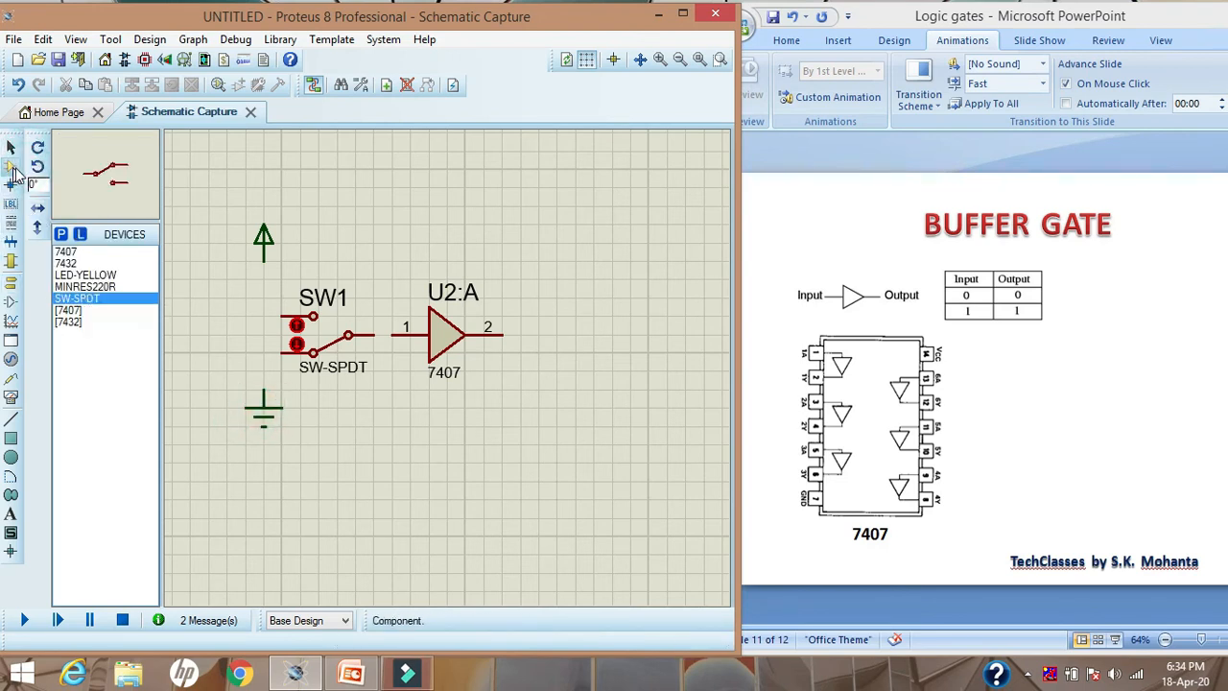
left_click(60, 235)
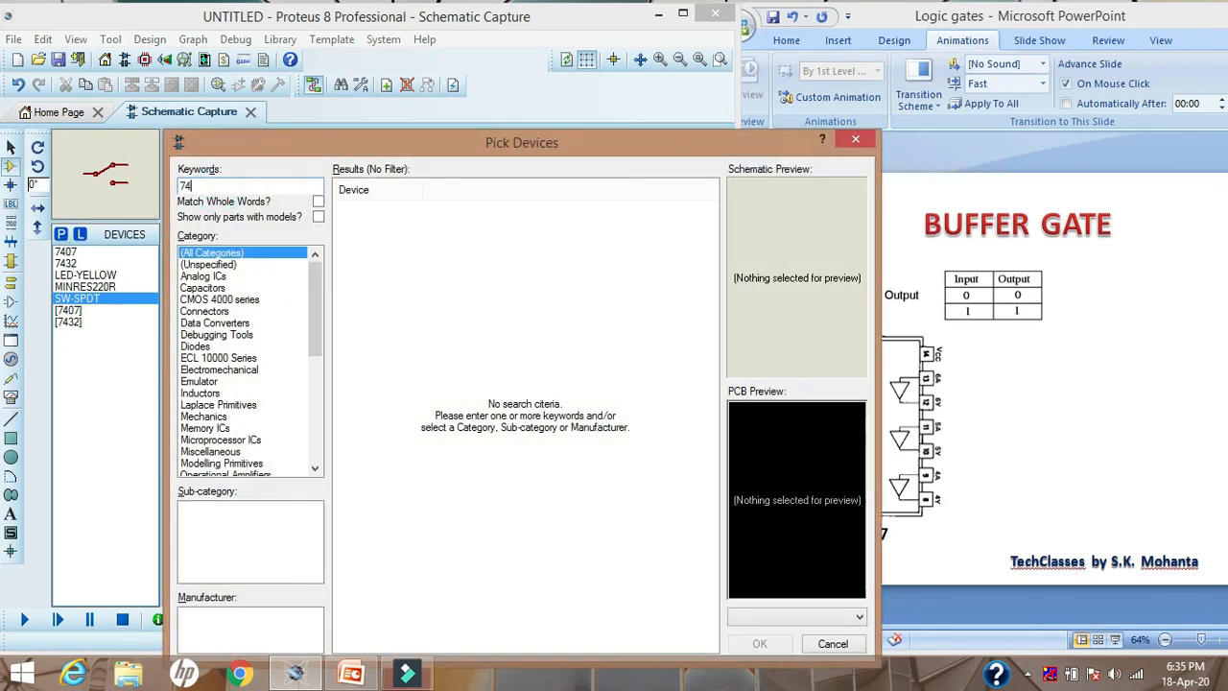
type("04")
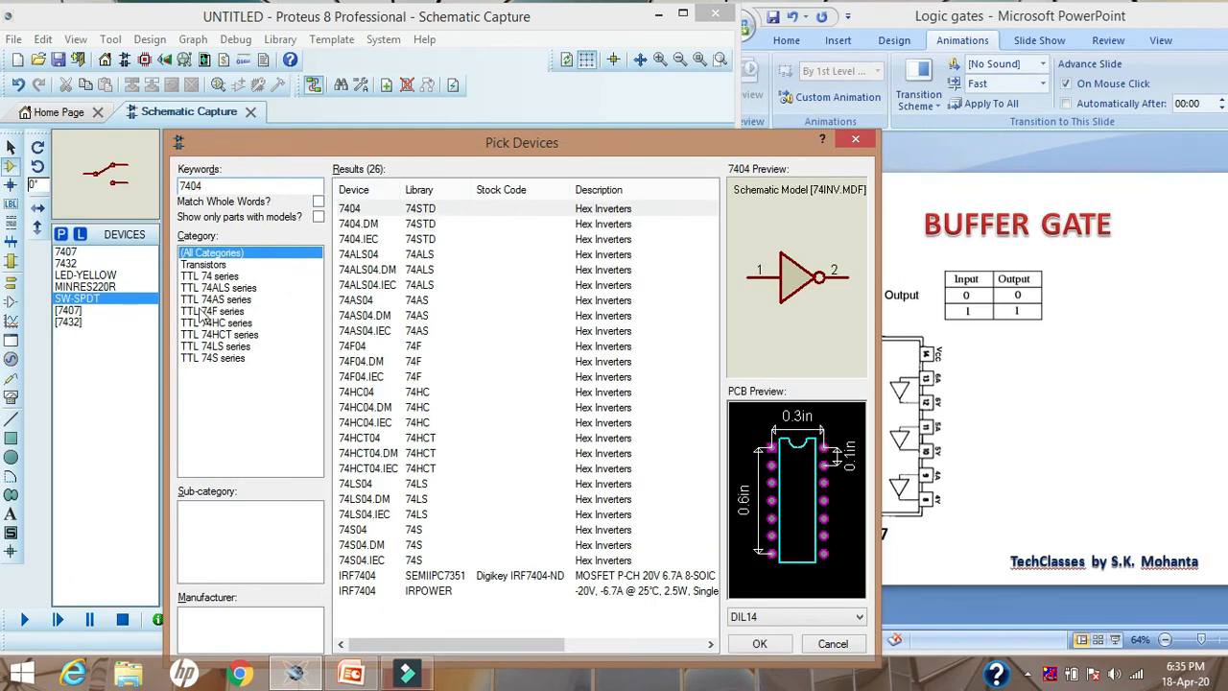
left_click(211, 276)
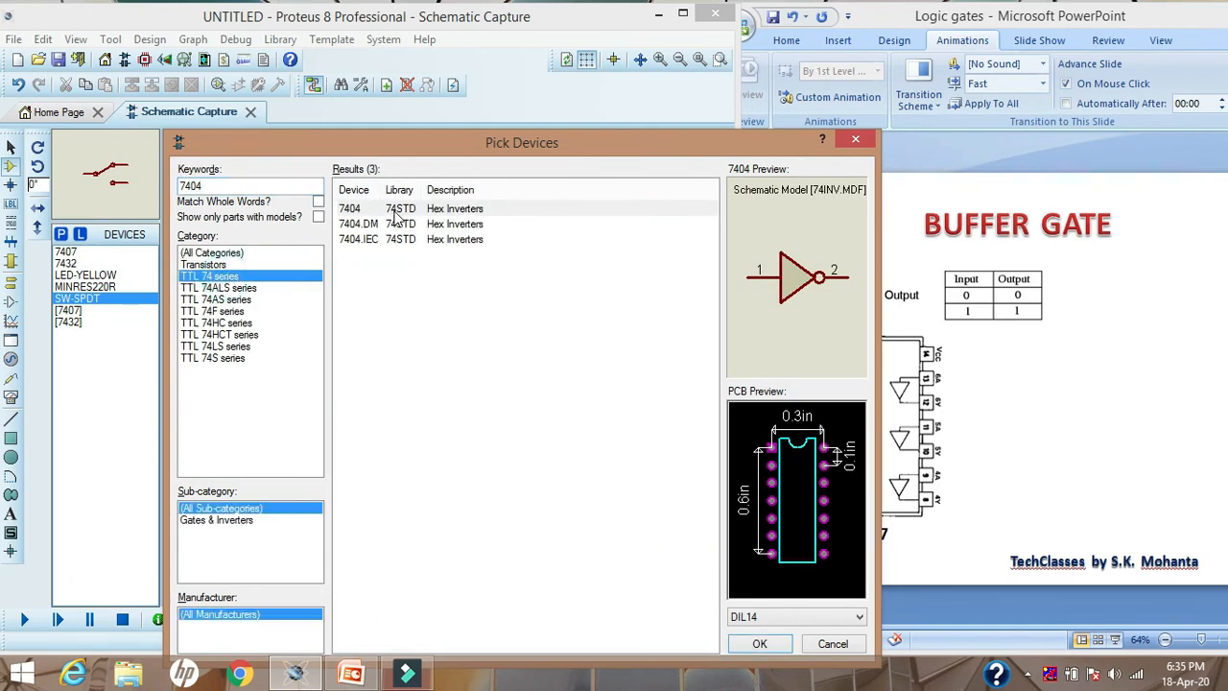
left_click(403, 213)
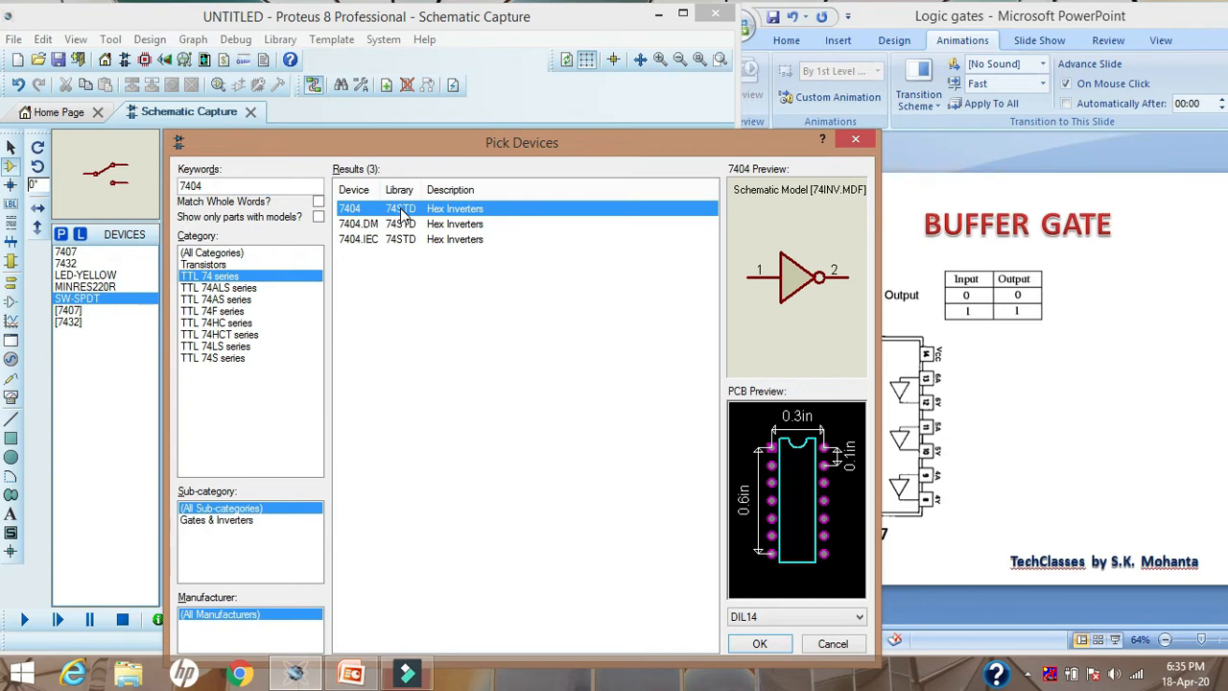
double_click(403, 213)
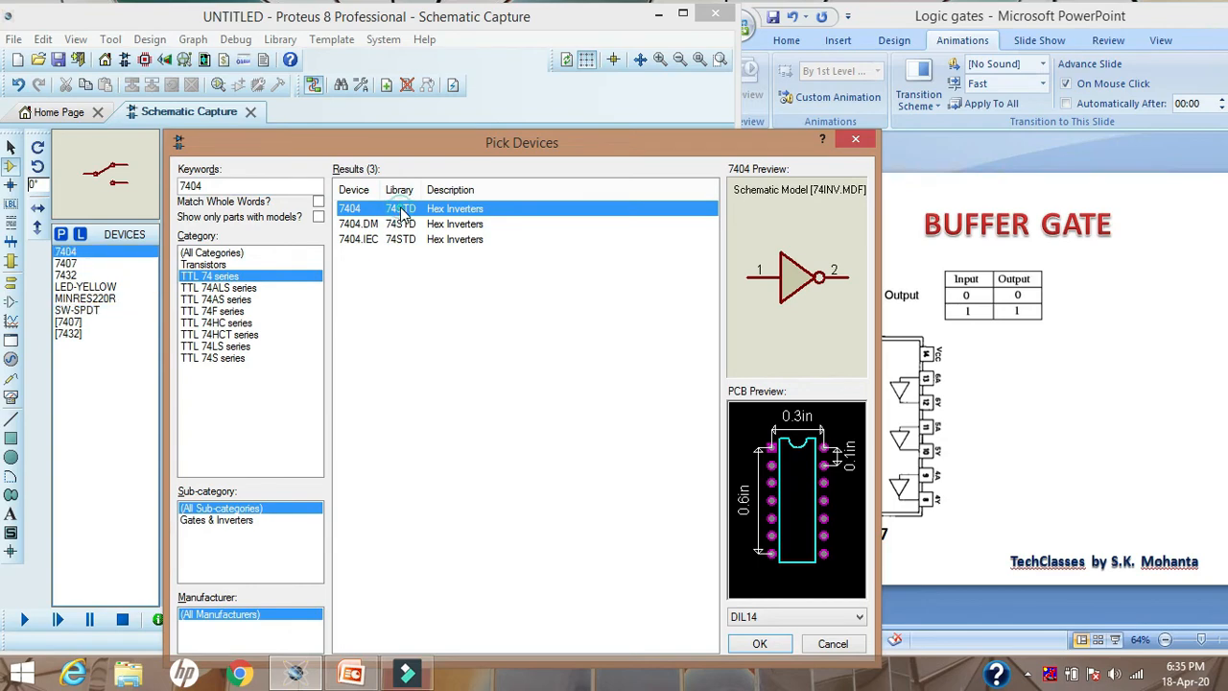
left_click(851, 137)
Place a 7404 inverter in line with the 7407 buffer, just after its output
left_click(109, 251)
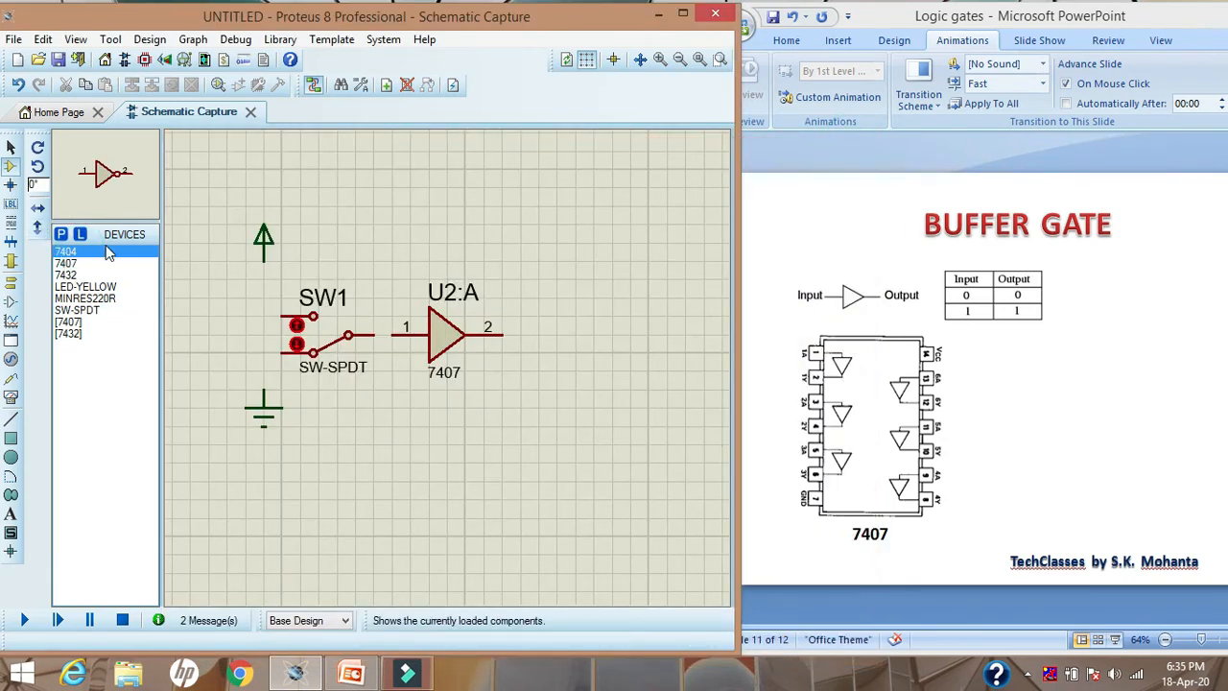
left_click(447, 444)
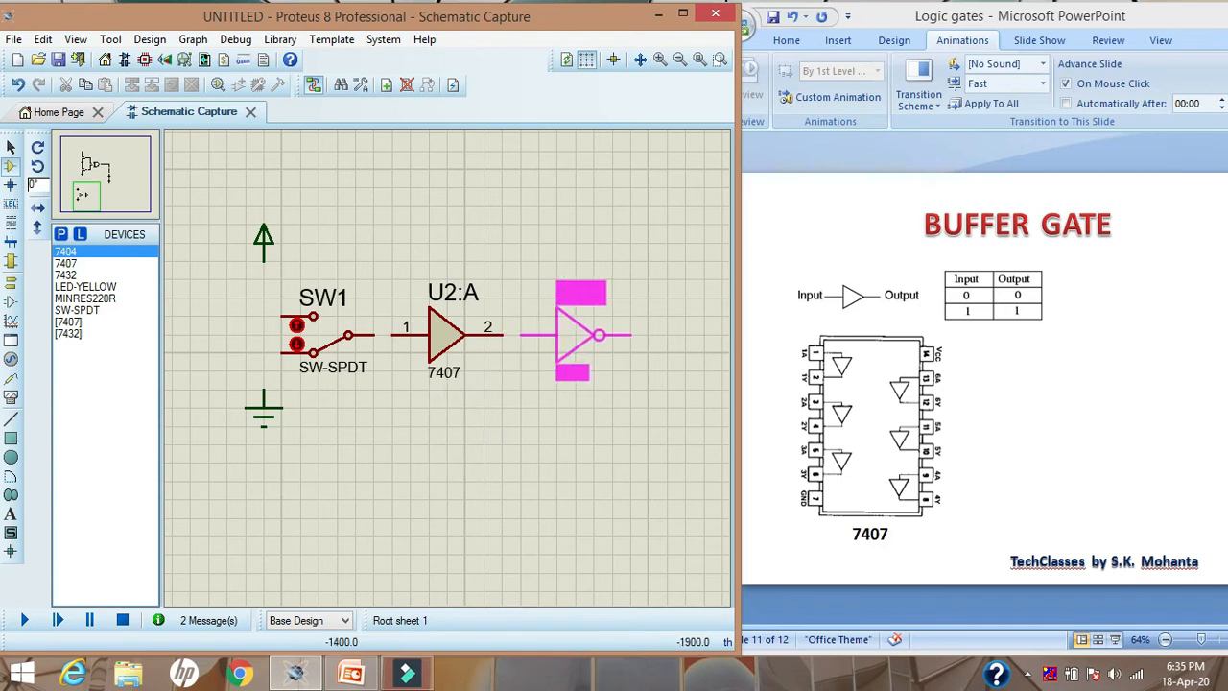
left_click(576, 334)
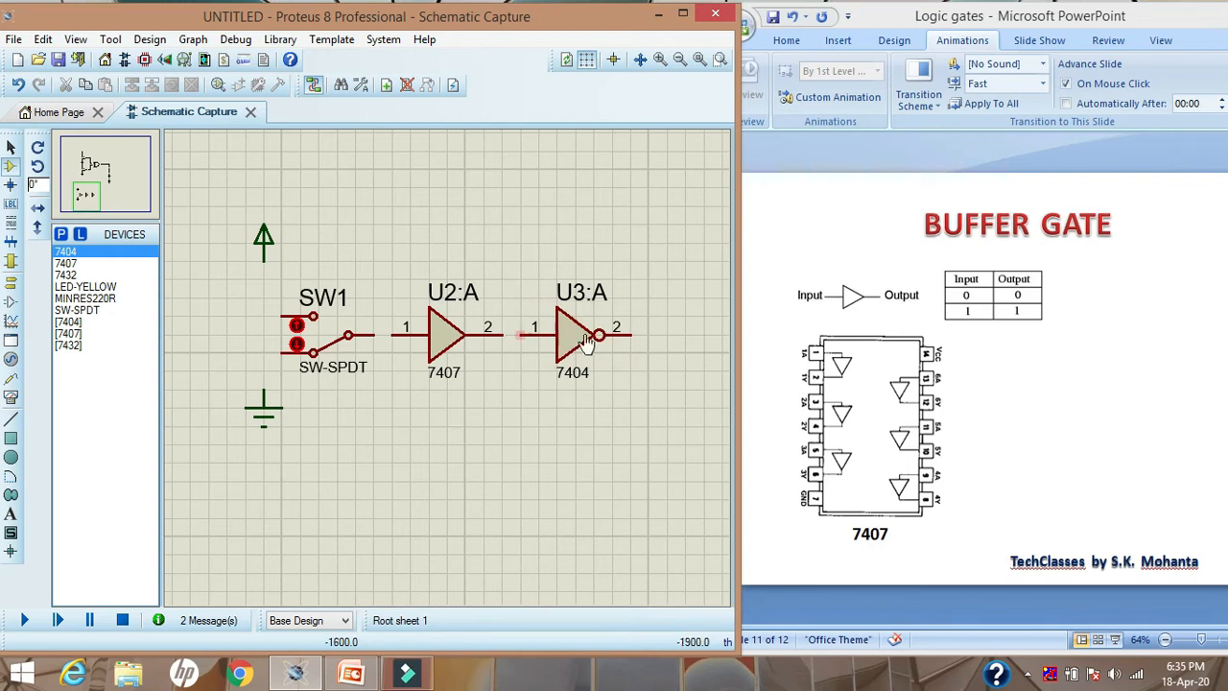
Place a LED-YELLOW below and beyond the 7404's output, with a GROUND terminal directly beneath it
left_click(10, 147)
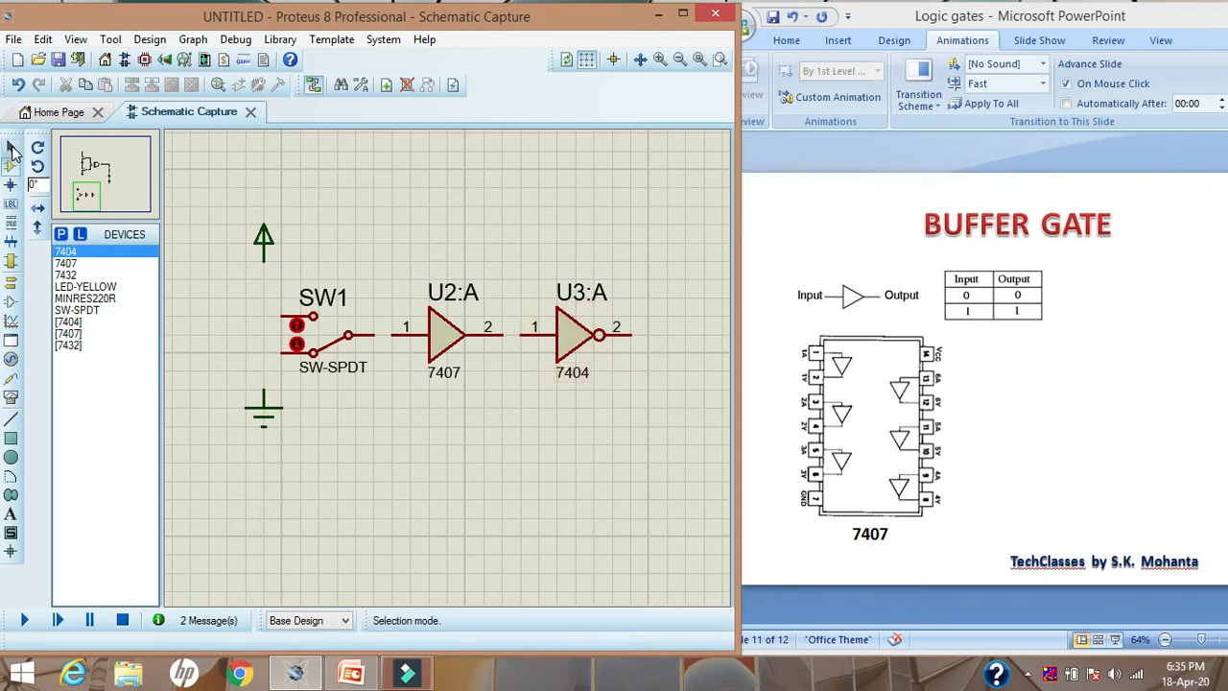
left_click(96, 287)
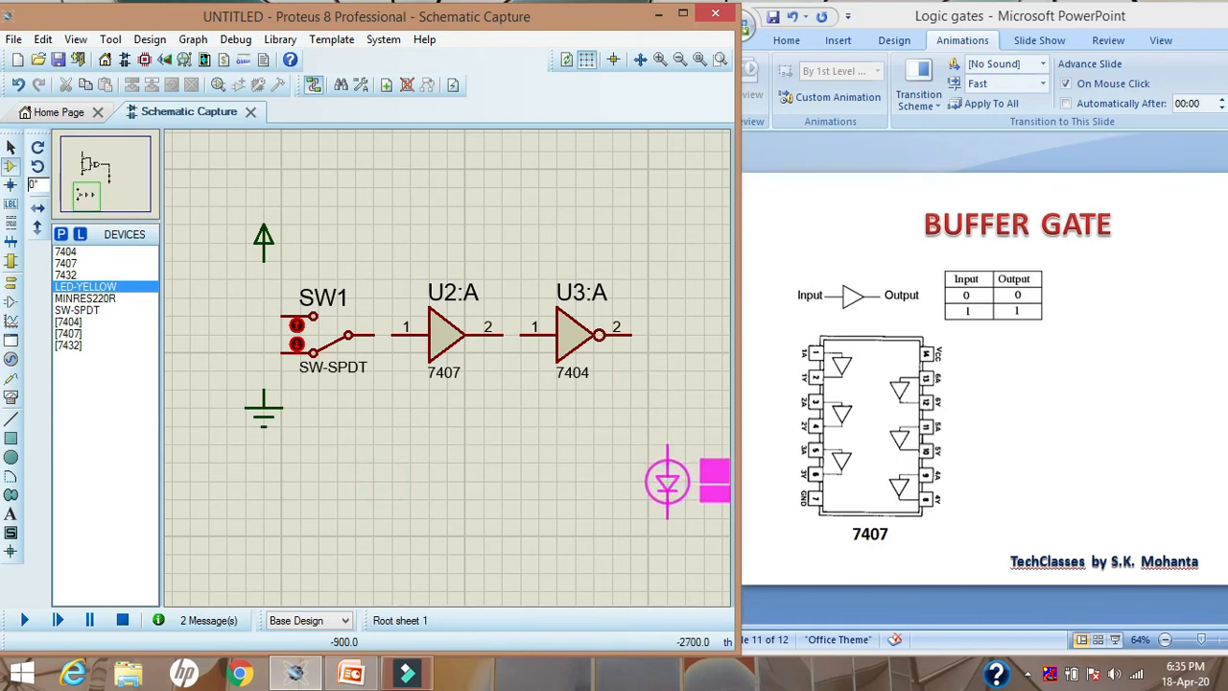
left_click(667, 489)
left_click(11, 147)
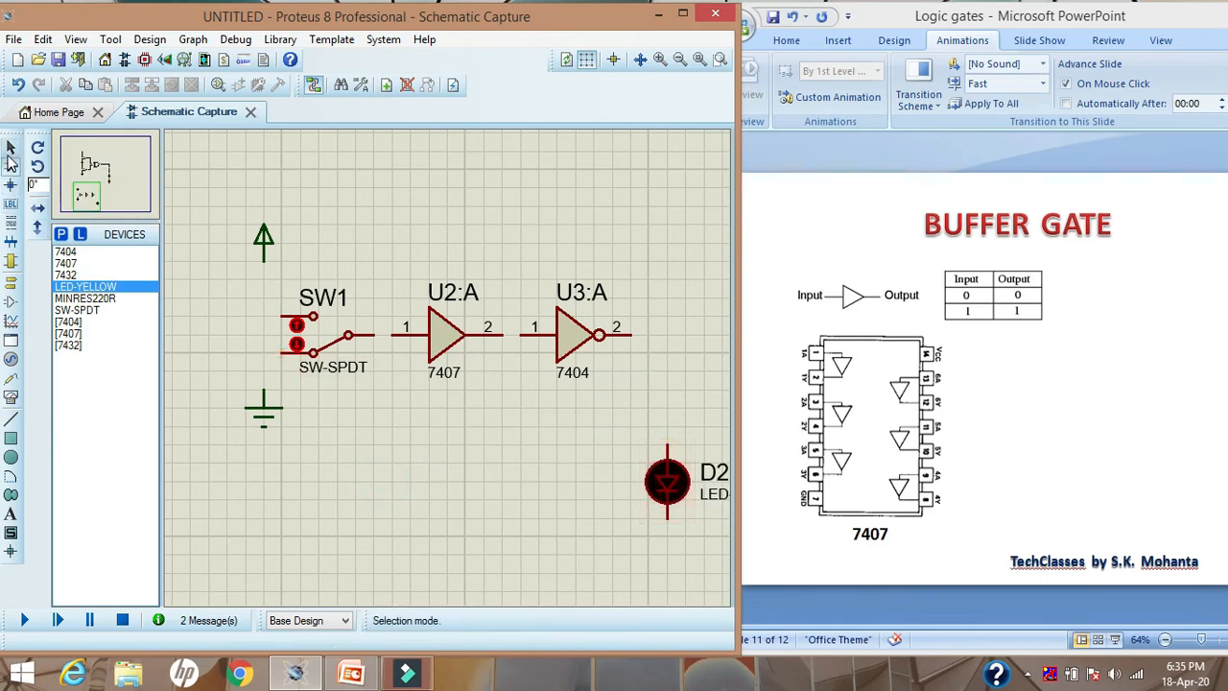
left_click(11, 282)
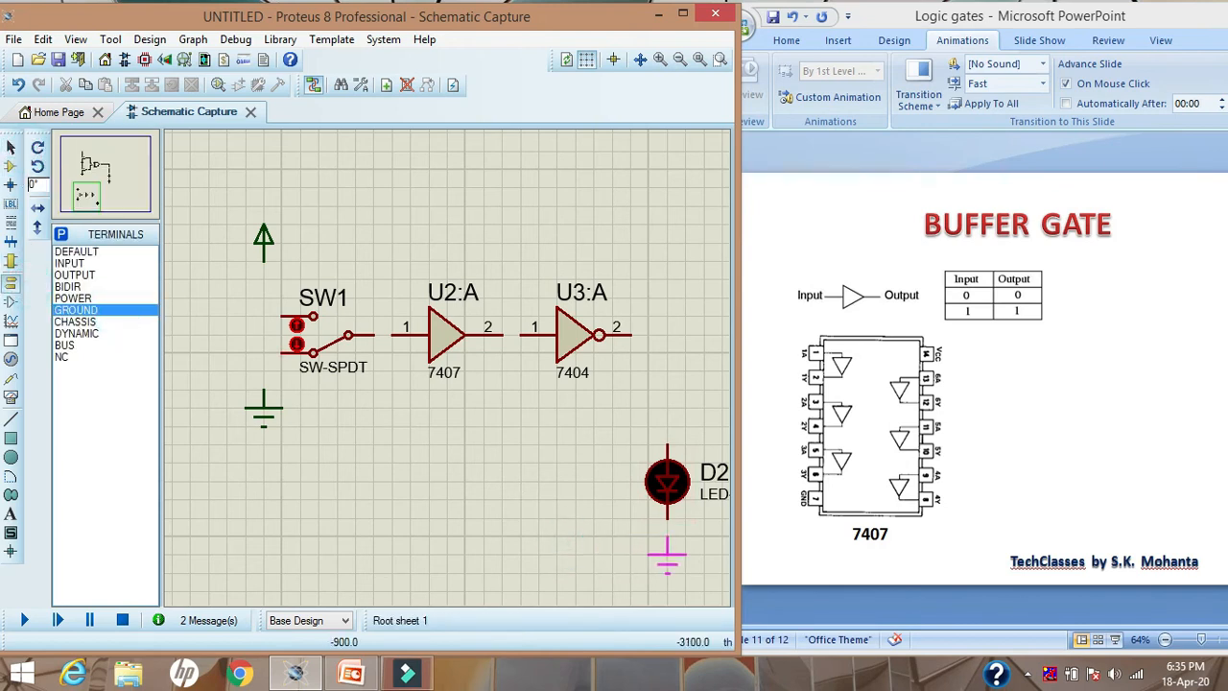
left_click(667, 556)
left_click(11, 147)
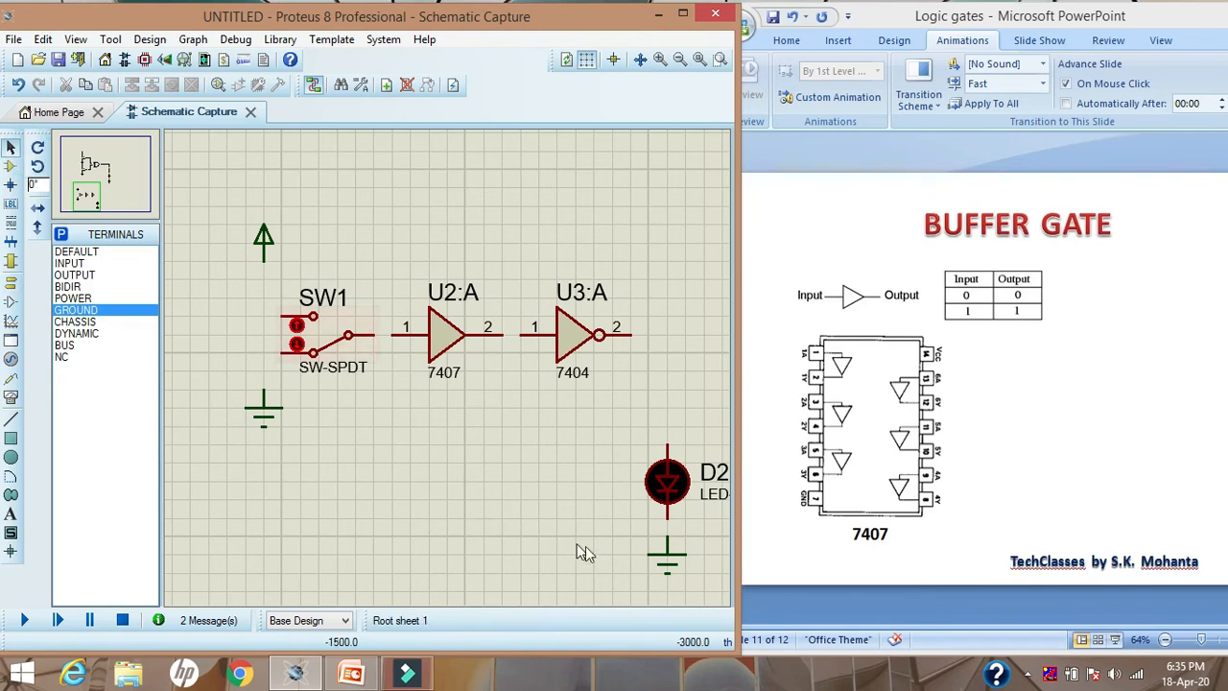
Wire the switch's common contact, 7407 buffer, 7404 inverter and LED in series to the GROUND terminal beneath the LED
left_click(669, 518)
left_click(666, 444)
left_click(629, 334)
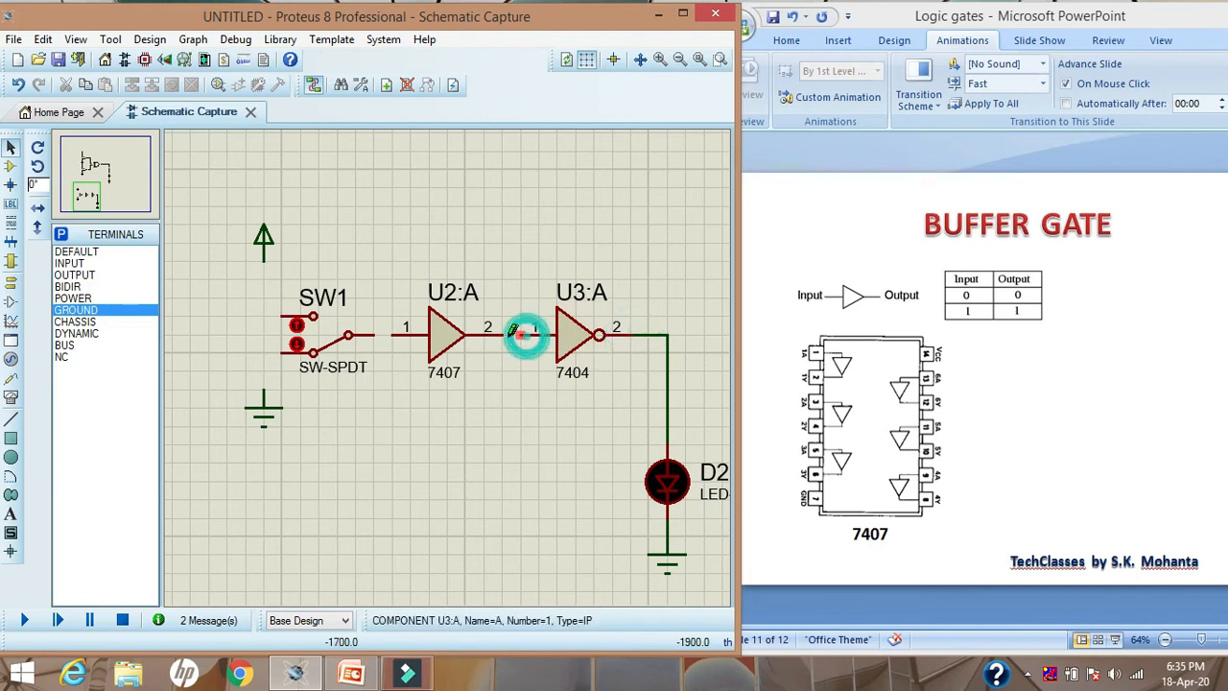
left_click(505, 335)
left_click(392, 335)
left_click(374, 336)
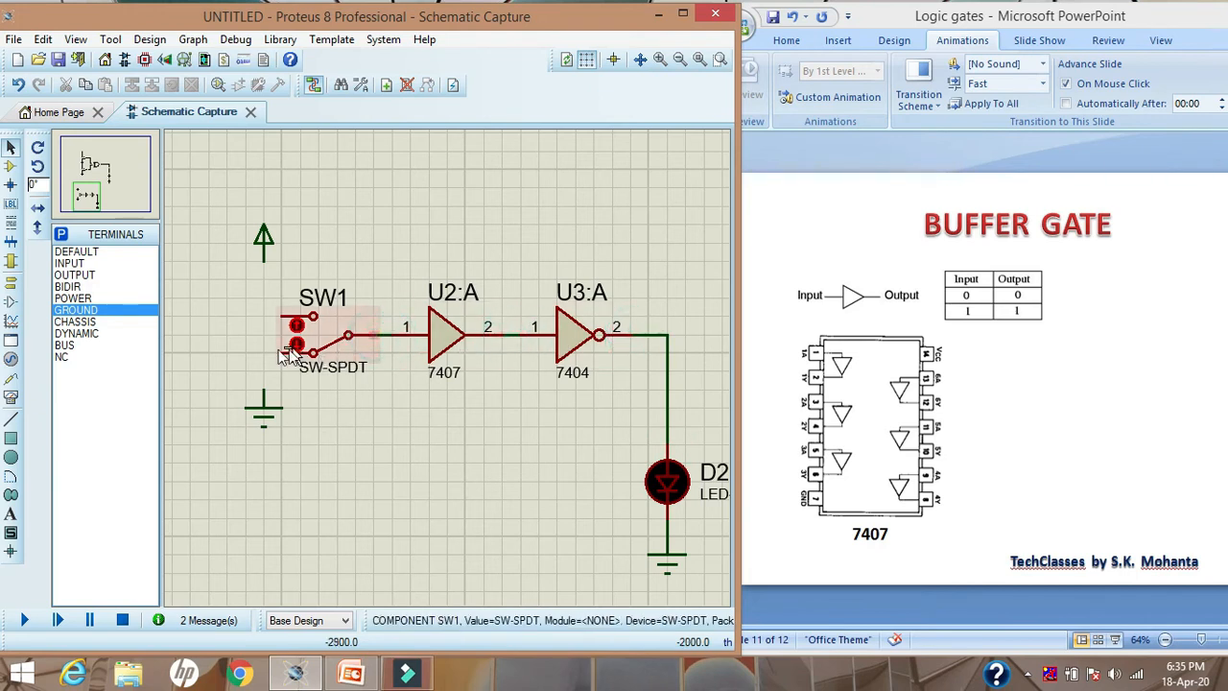
Wire the SPDT switch's lower contact to its GROUND terminal and its upper contact to the POWER terminal
left_click(286, 353)
left_click(264, 388)
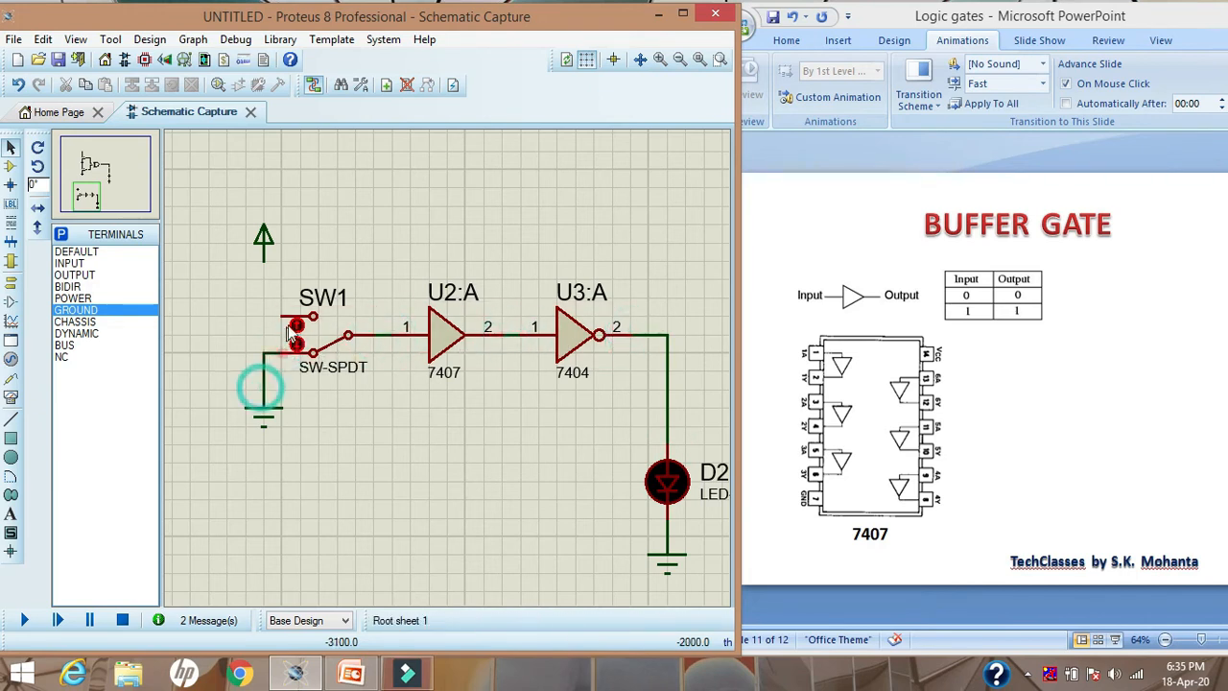
left_click(286, 316)
left_click(264, 261)
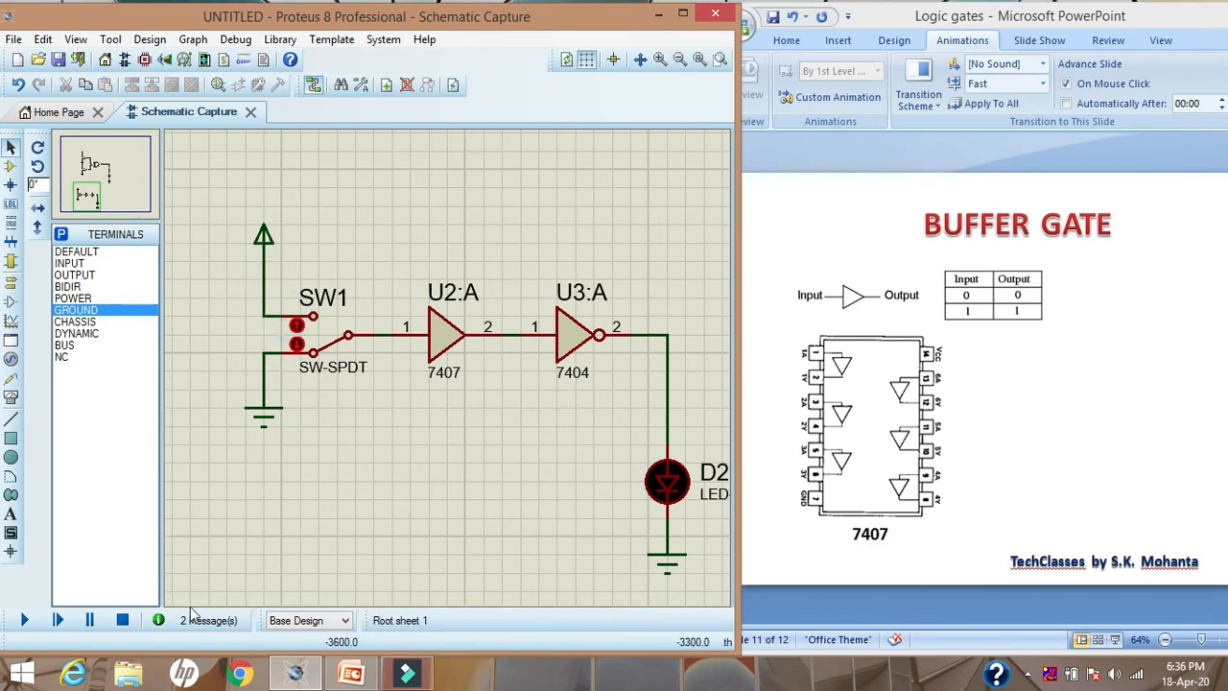
Rotate the MINRES220R resistor by -90 degrees and try placing it in the wire above the LED, undoing the placement
left_click(12, 168)
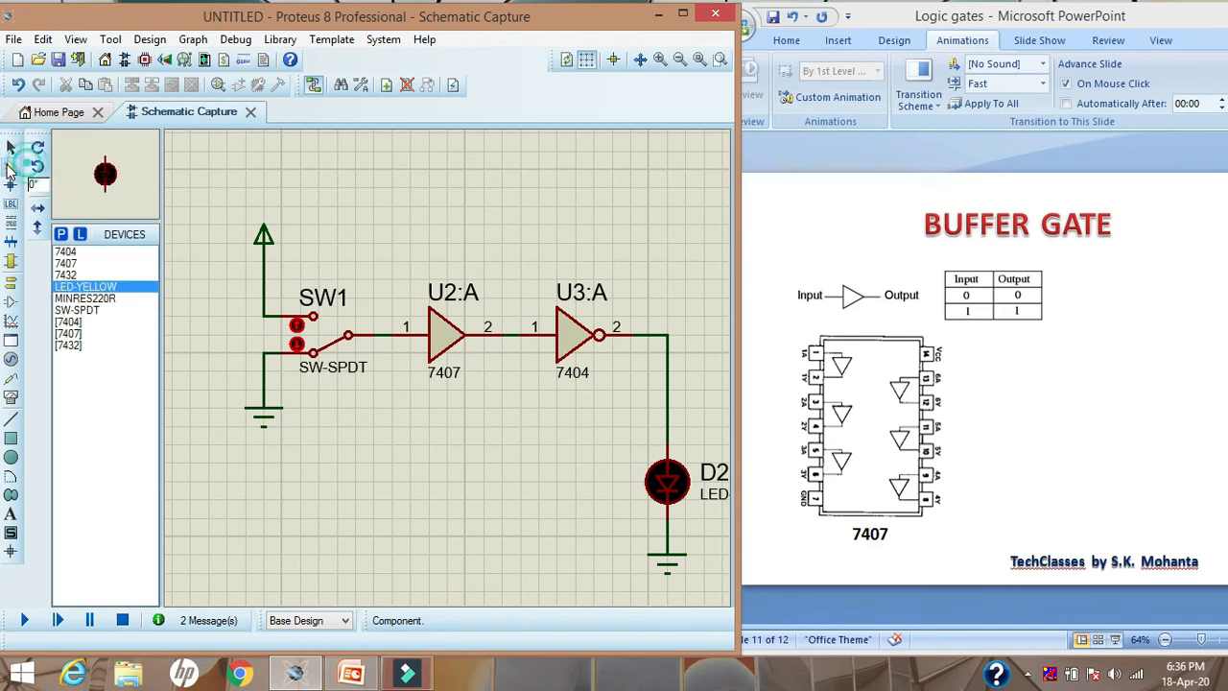
left_click(71, 299)
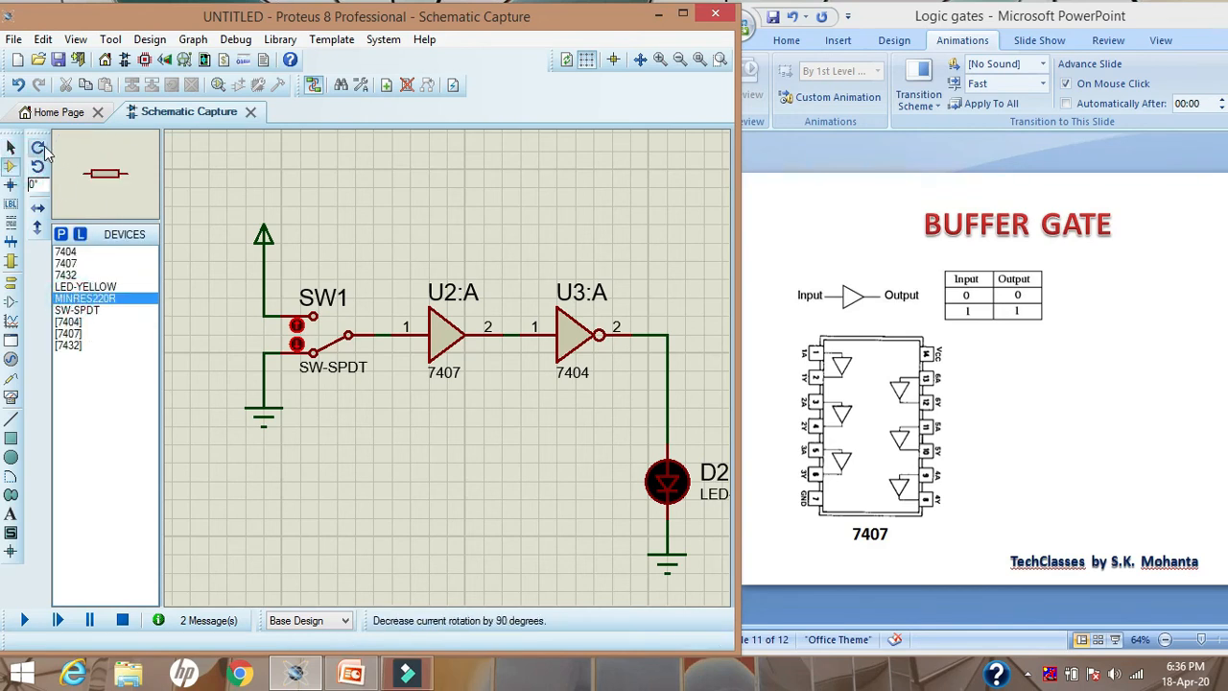
left_click(38, 147)
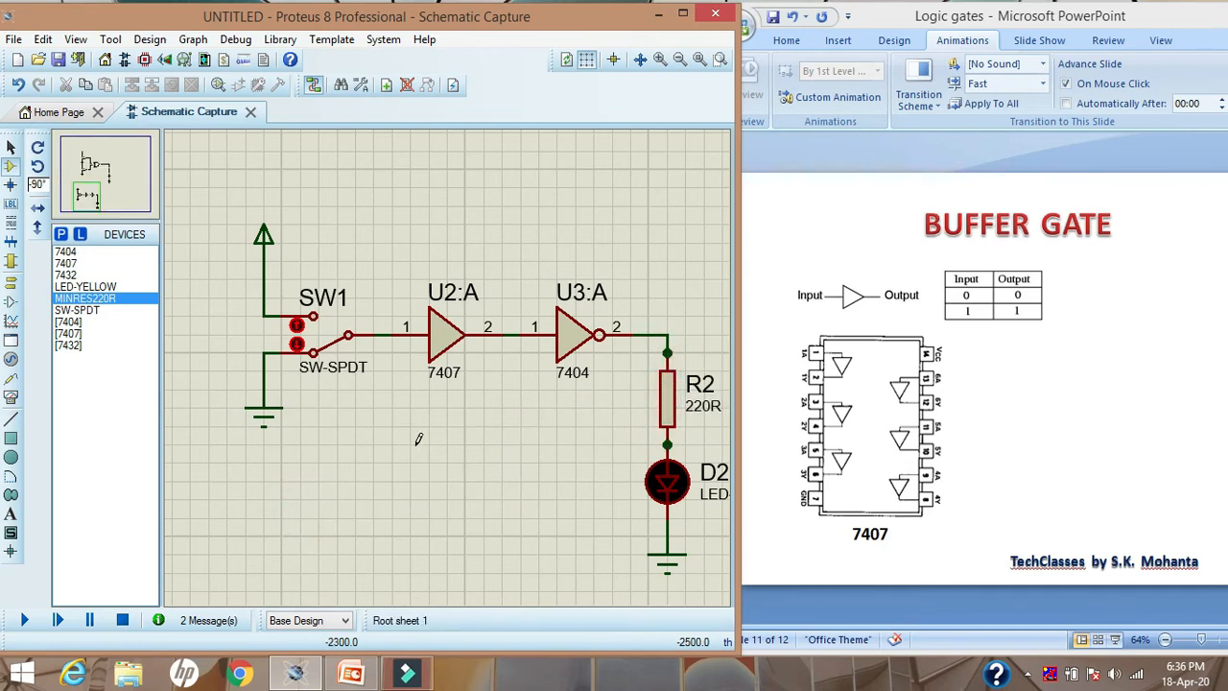
key("ctrl+z")
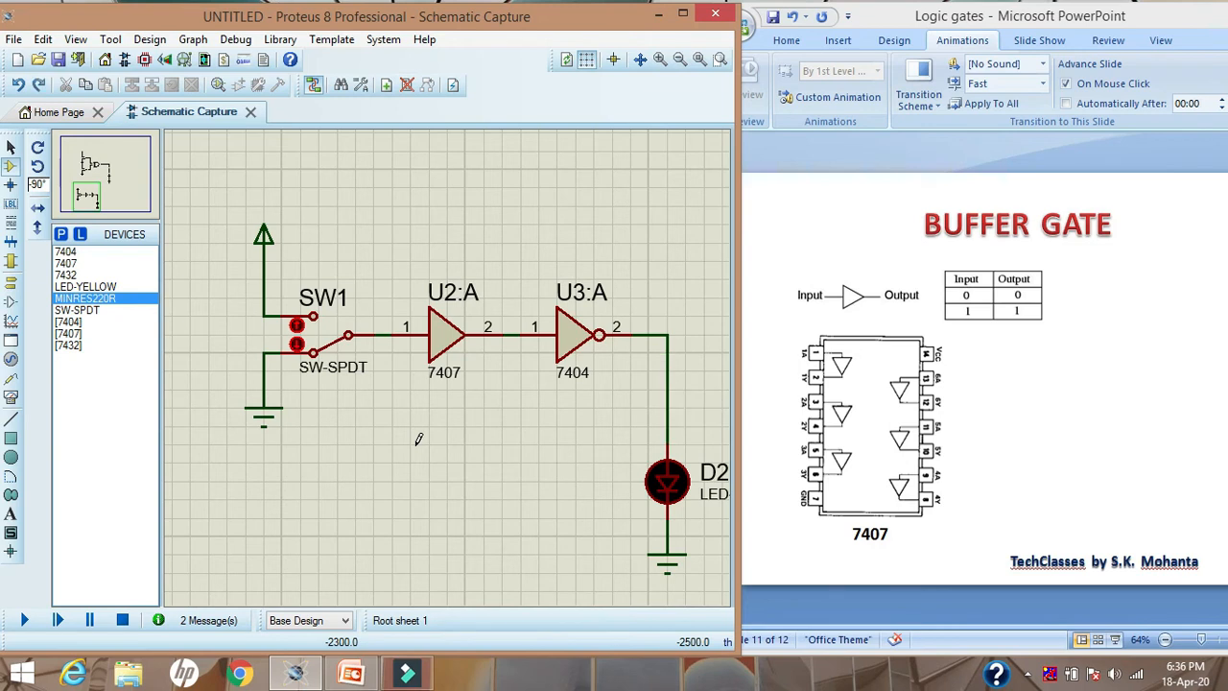
Move the LED and its GROUND terminal slightly lower to make room for a resistor above the LED
left_click(13, 150)
left_click_drag(631, 427, 715, 579)
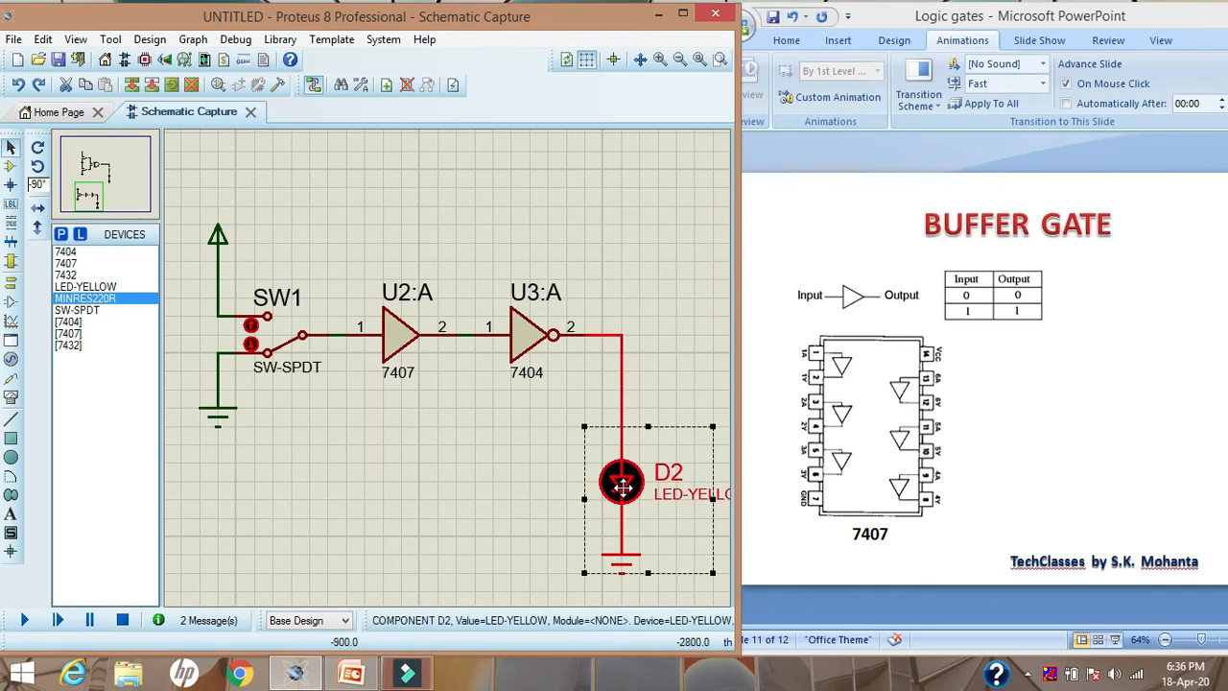
left_click_drag(622, 486, 624, 519)
left_click(461, 450)
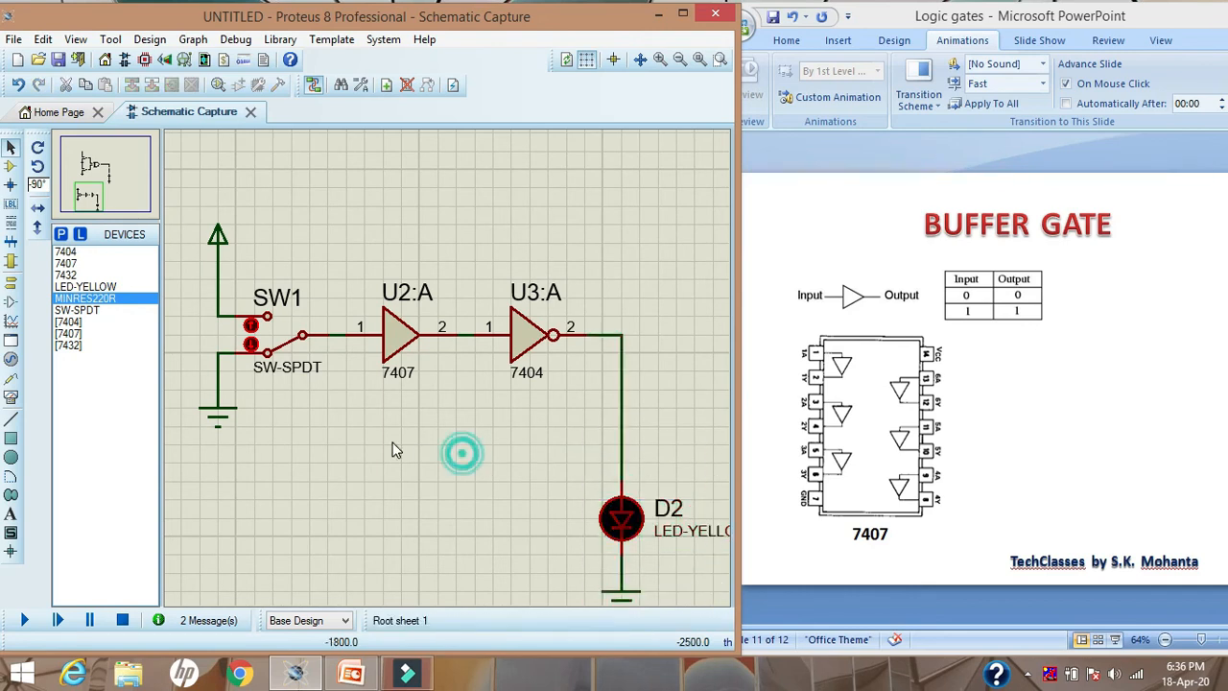
Place the MINRES220R resistor vertically in the wire between the 7404's output and the LED
left_click(84, 298)
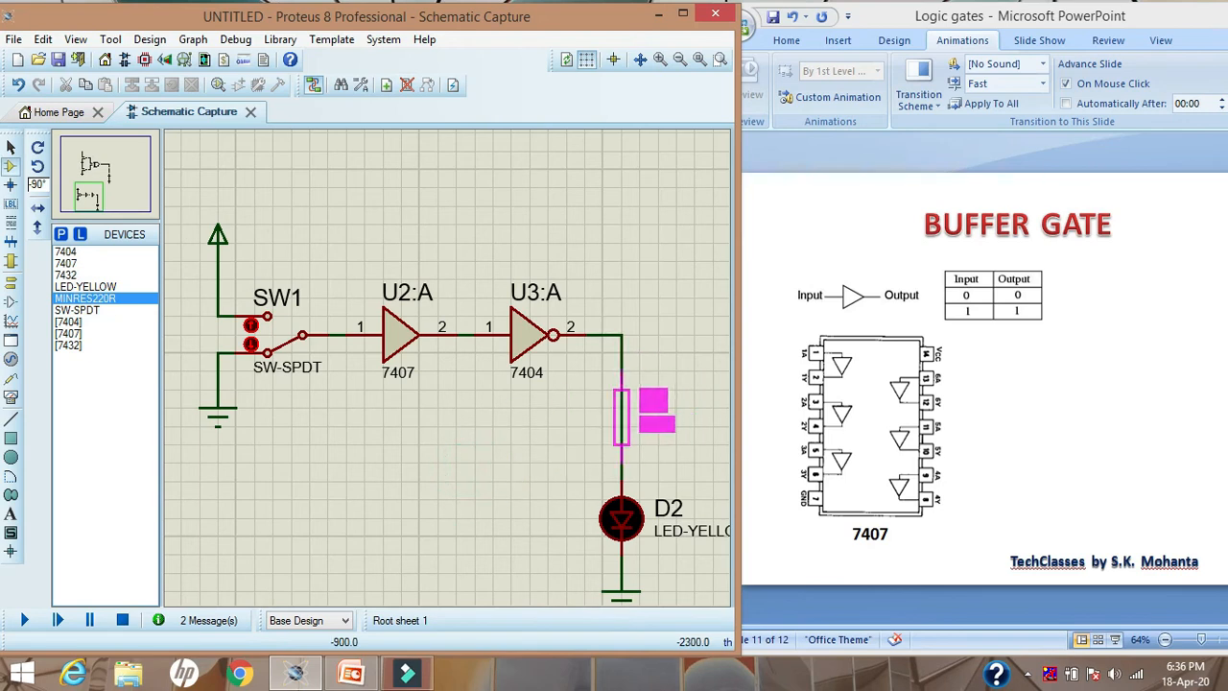
left_click(622, 416)
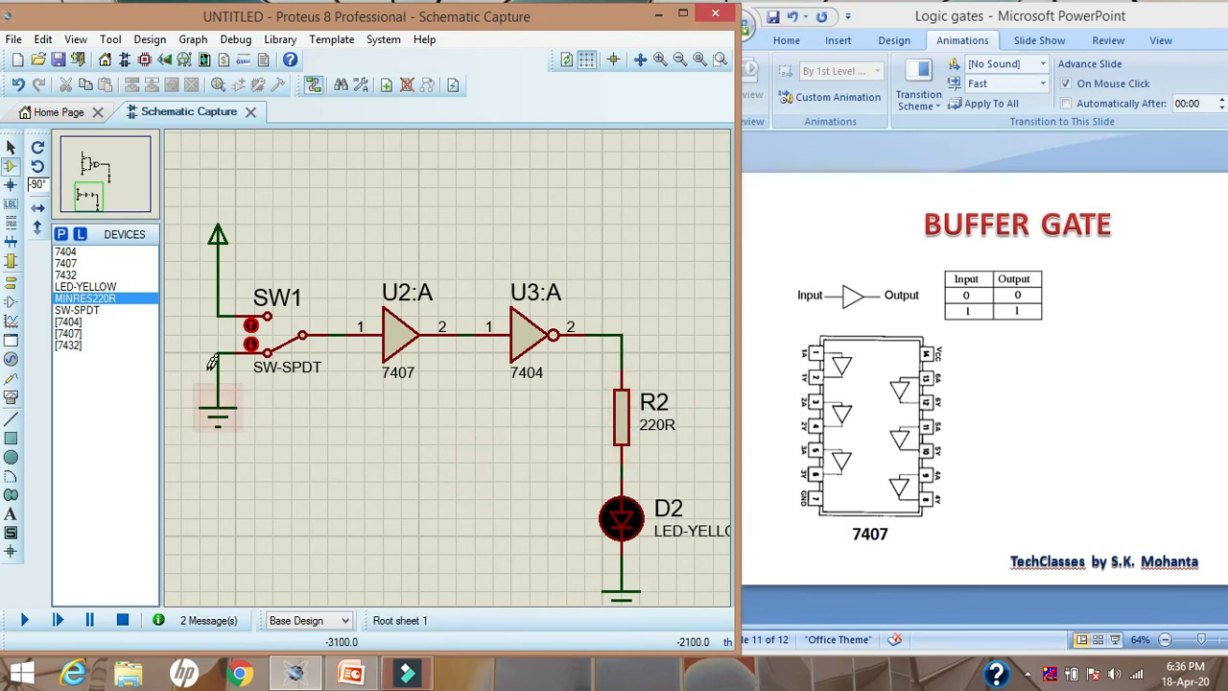
left_click(11, 146)
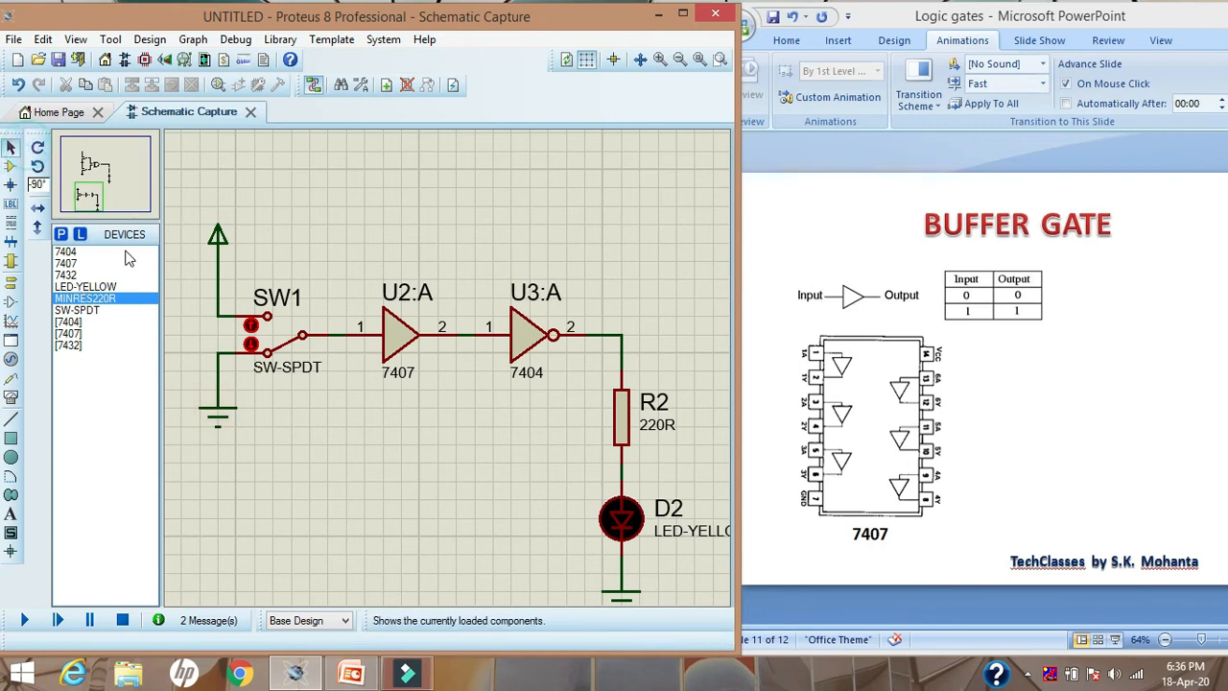
Simulate the circuit, set the SPDT switch to its ground contact to check the low input, and stop the simulation
left_click(24, 619)
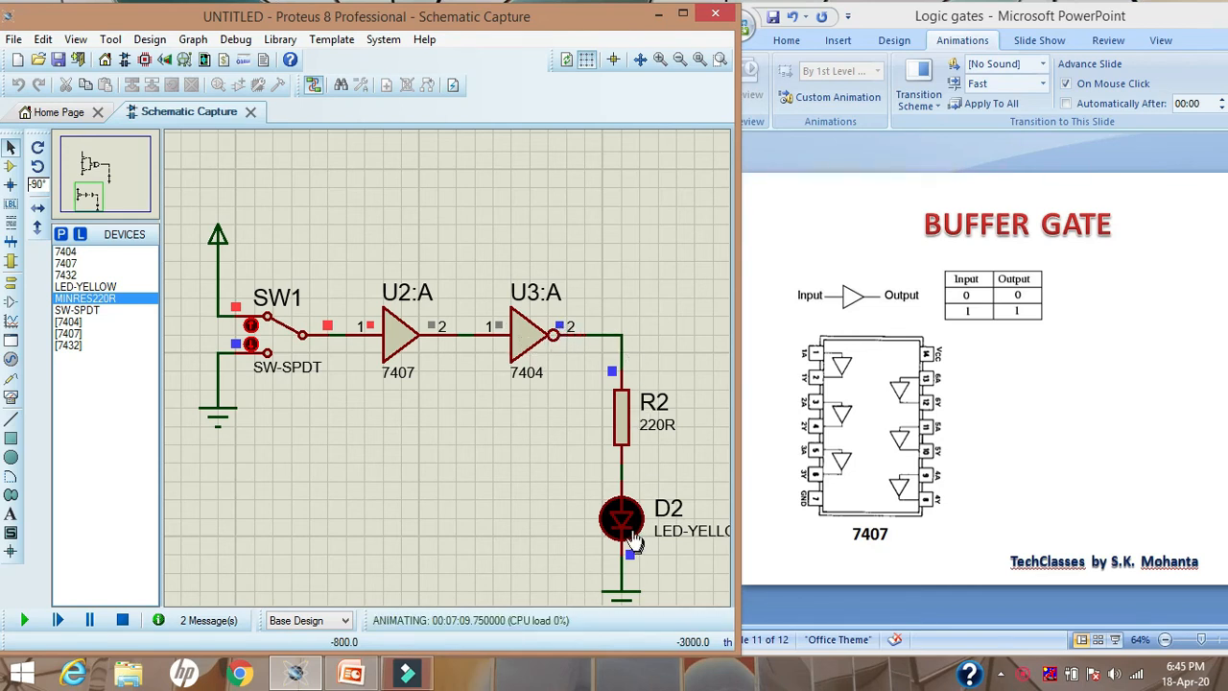
left_click(251, 344)
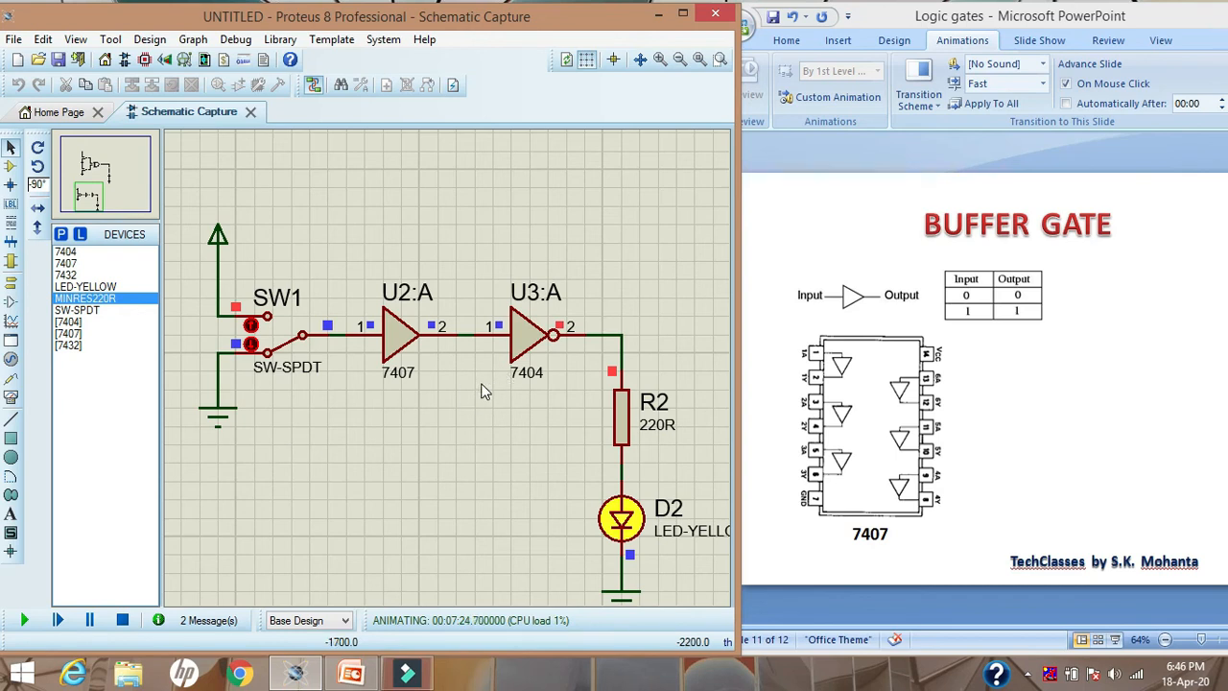
left_click(123, 620)
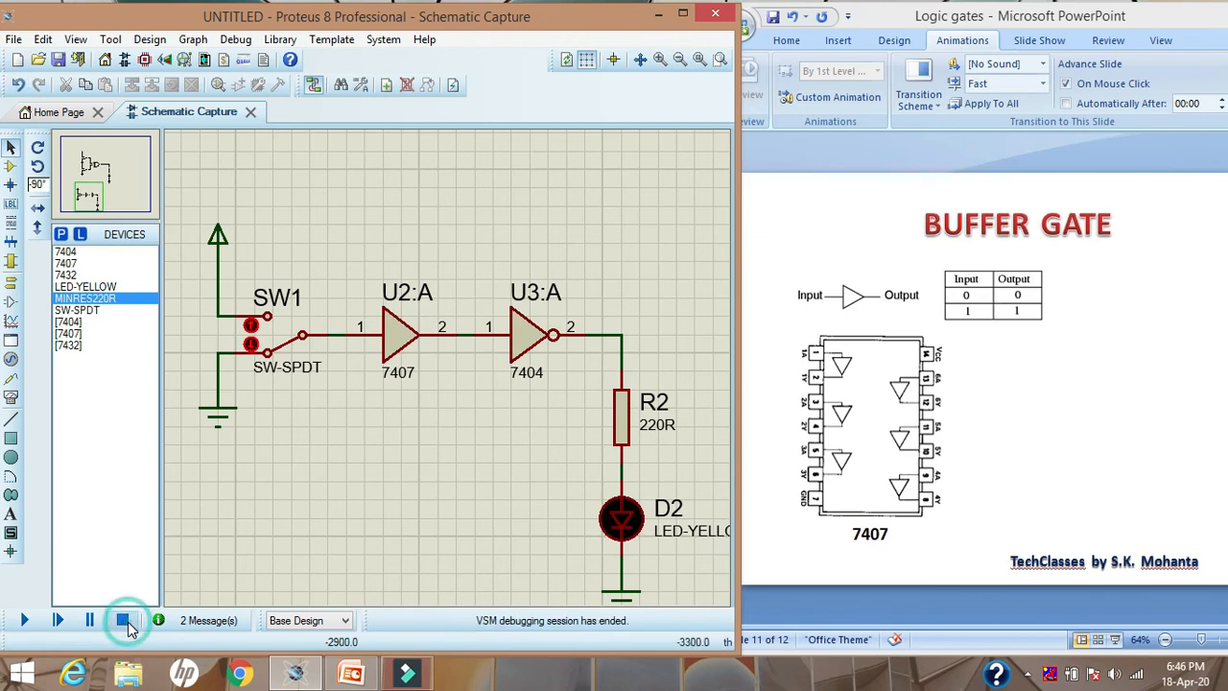
Delete the 7404 inverter and wire the 7407's output directly to the top of the 220R resistor
left_click(520, 331)
key("Delete")
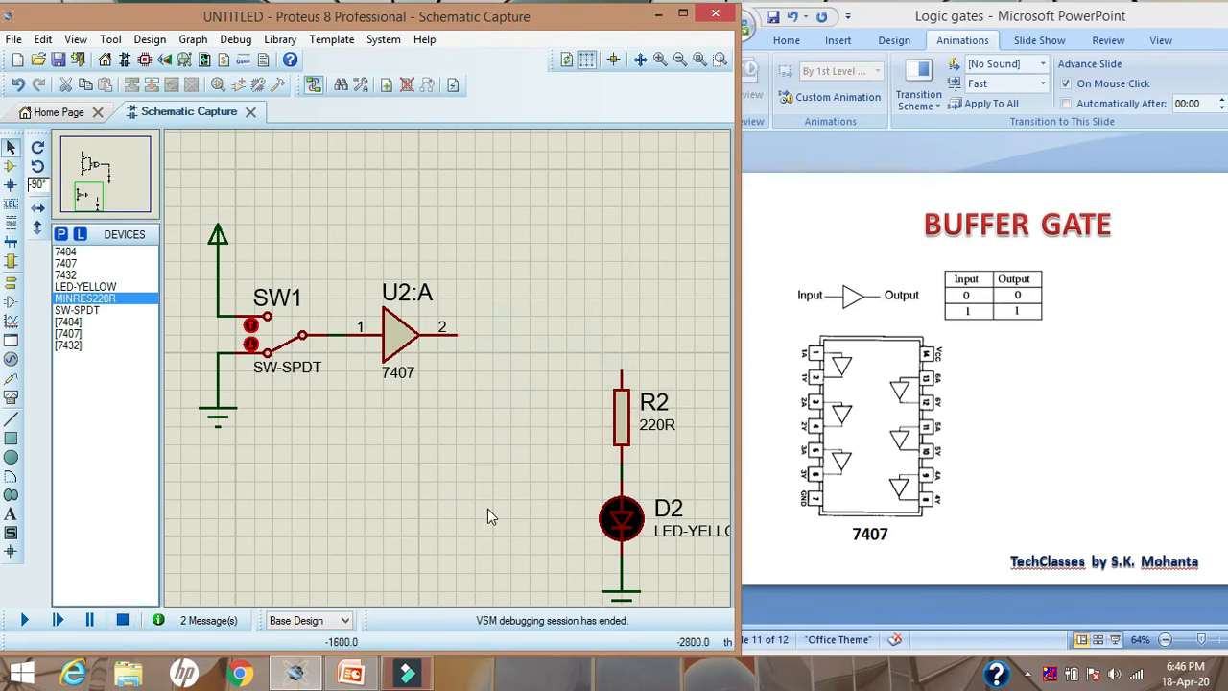
left_click(461, 331)
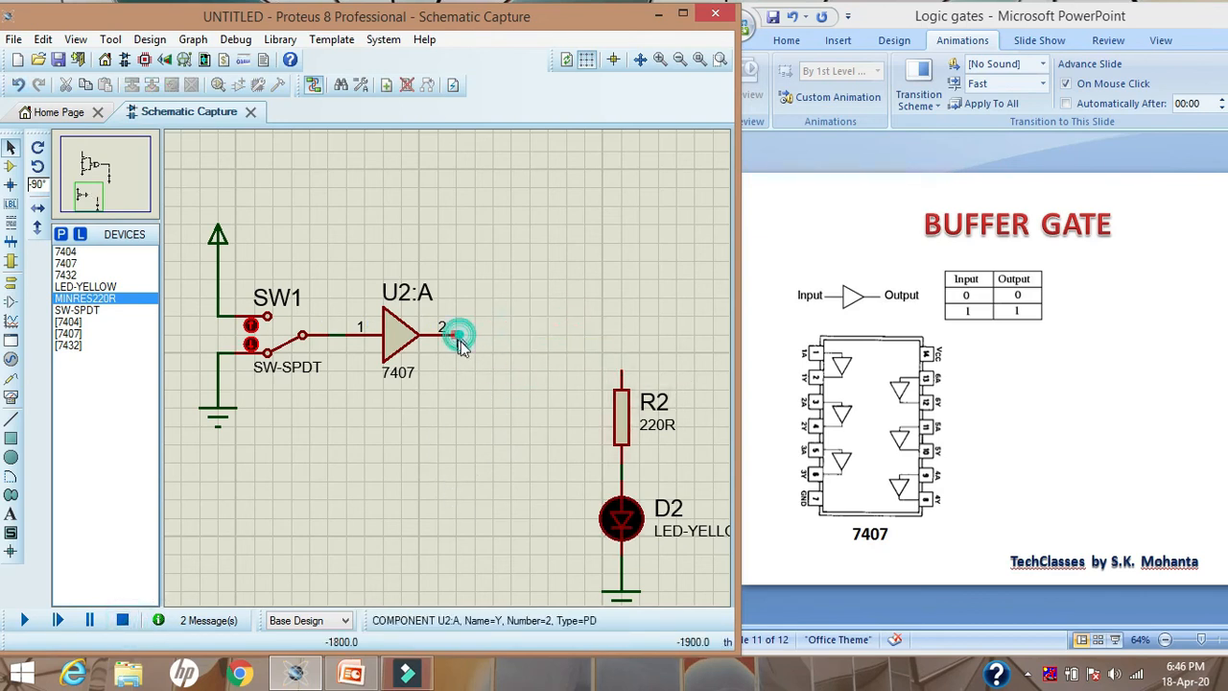
left_click(622, 369)
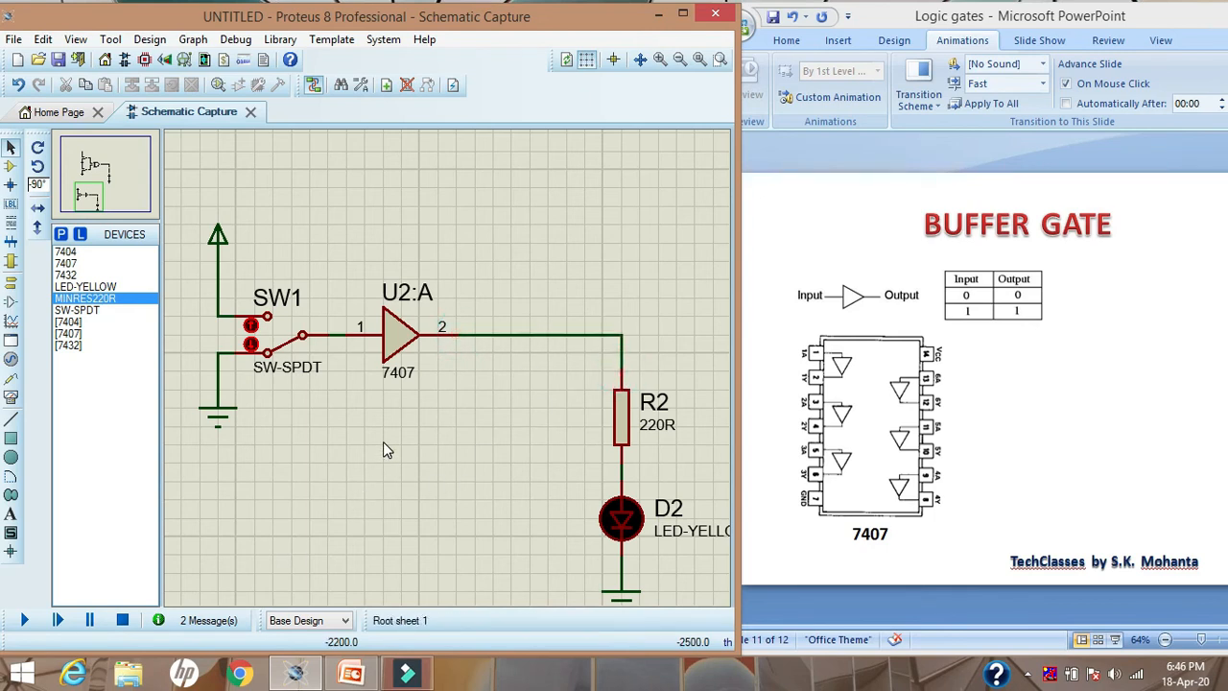
Simulate the 7407 buffer without the inverter and set the SPDT switch to its power contact
left_click(30, 622)
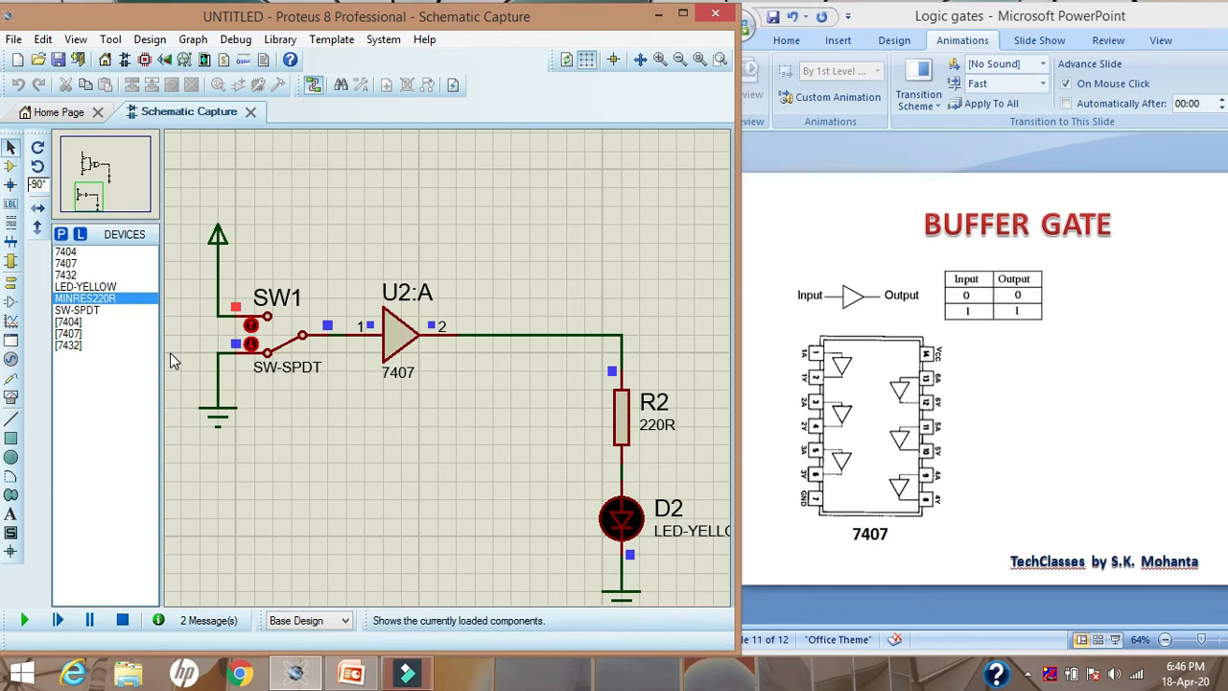
left_click(251, 326)
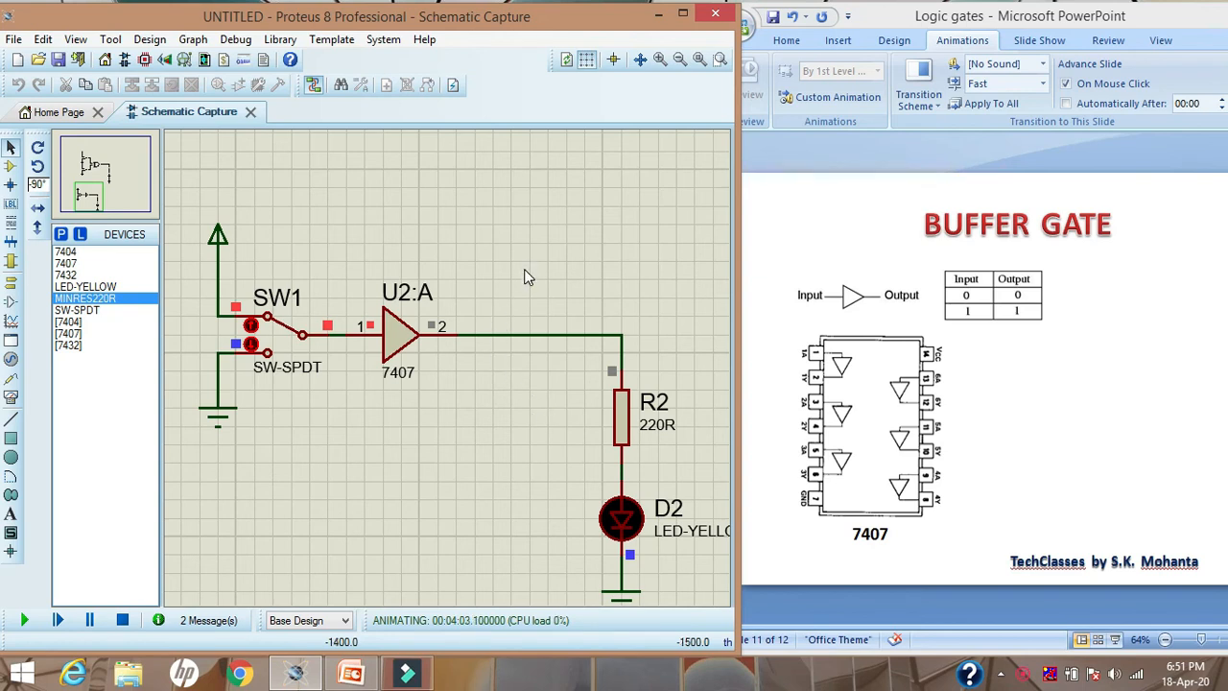
Stop the simulation and place a 7404 inverter at 0 degrees rotation in the wire between the 7407 and the resistor
left_click(64, 253)
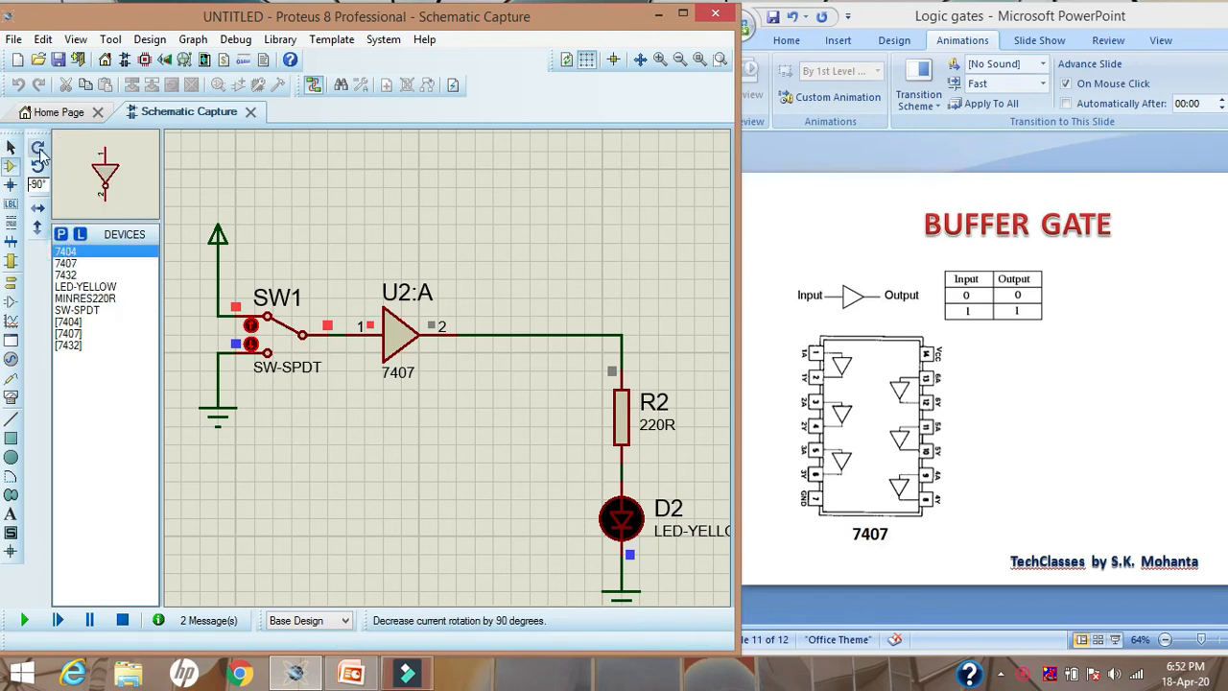
left_click(38, 149)
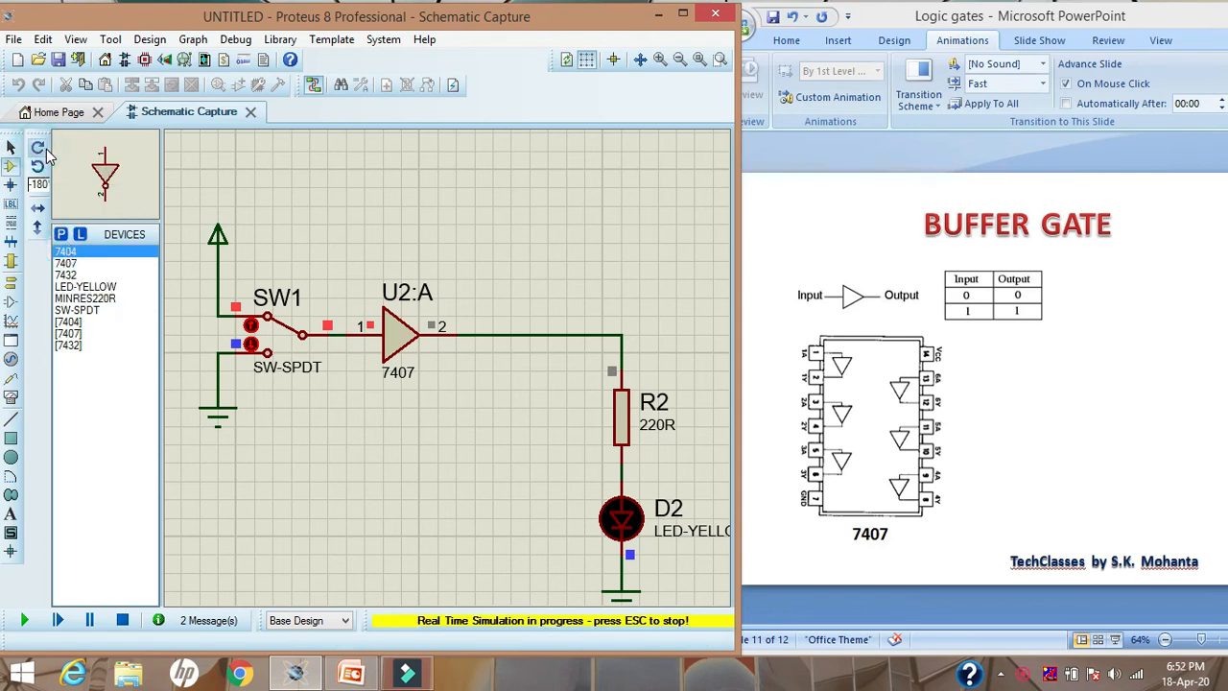
left_click(122, 620)
left_click(38, 149)
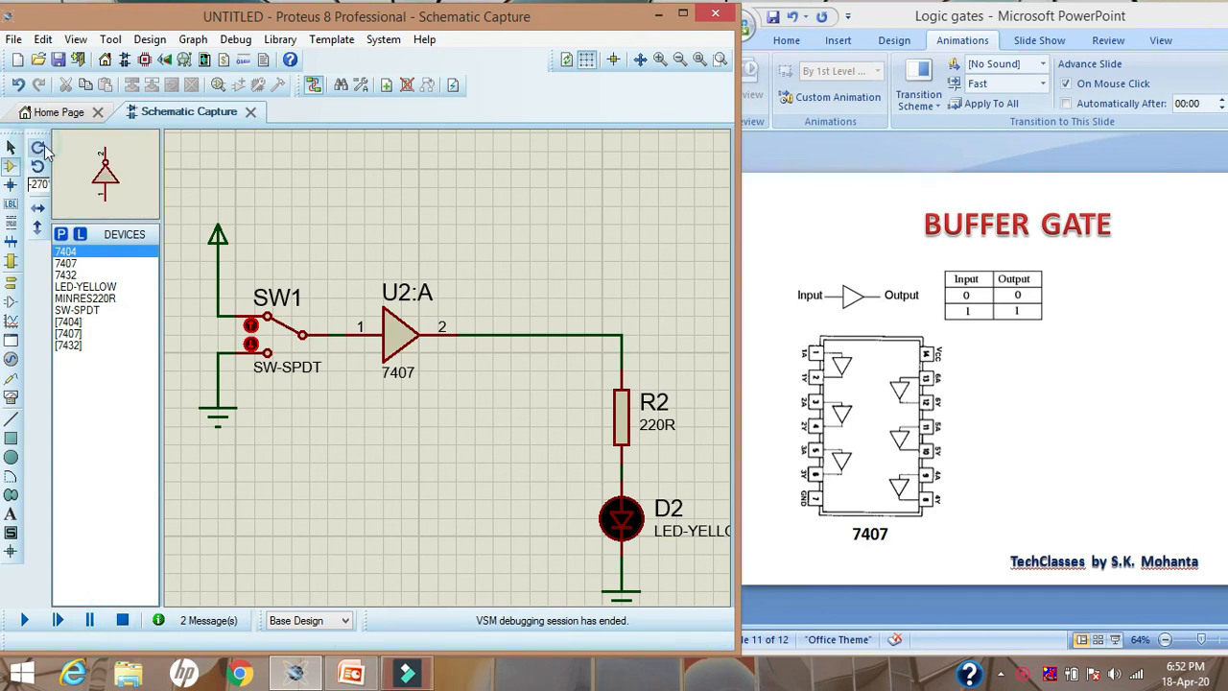
left_click(38, 148)
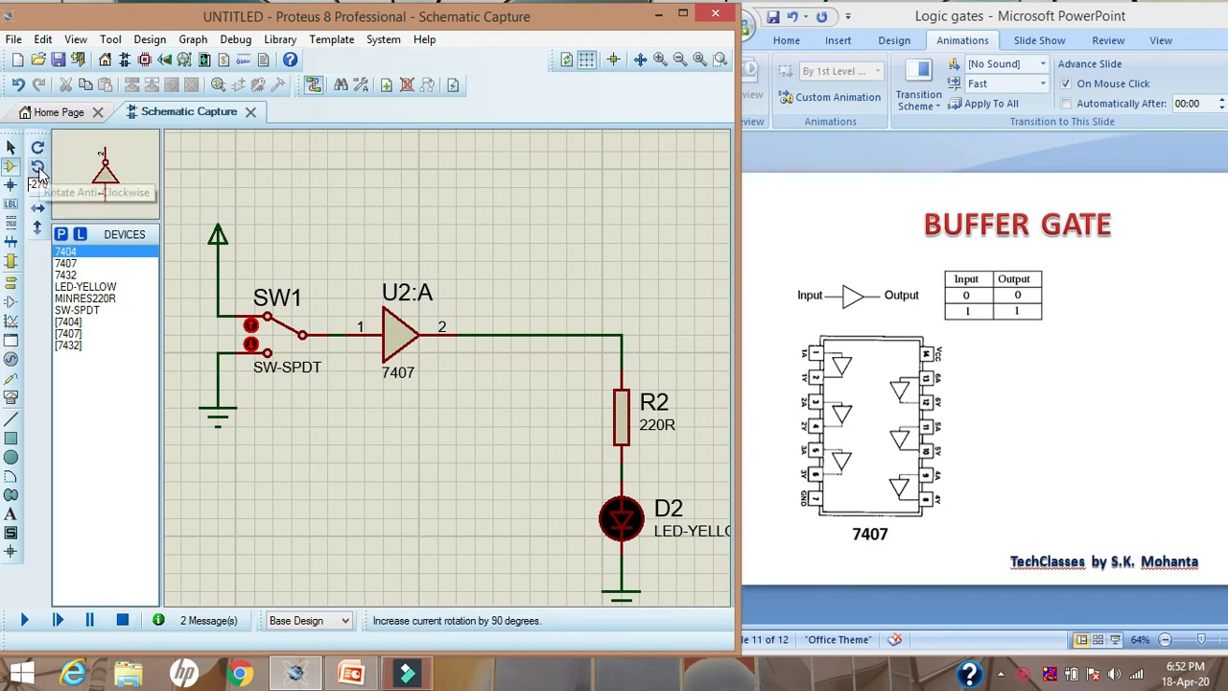
left_click(344, 459)
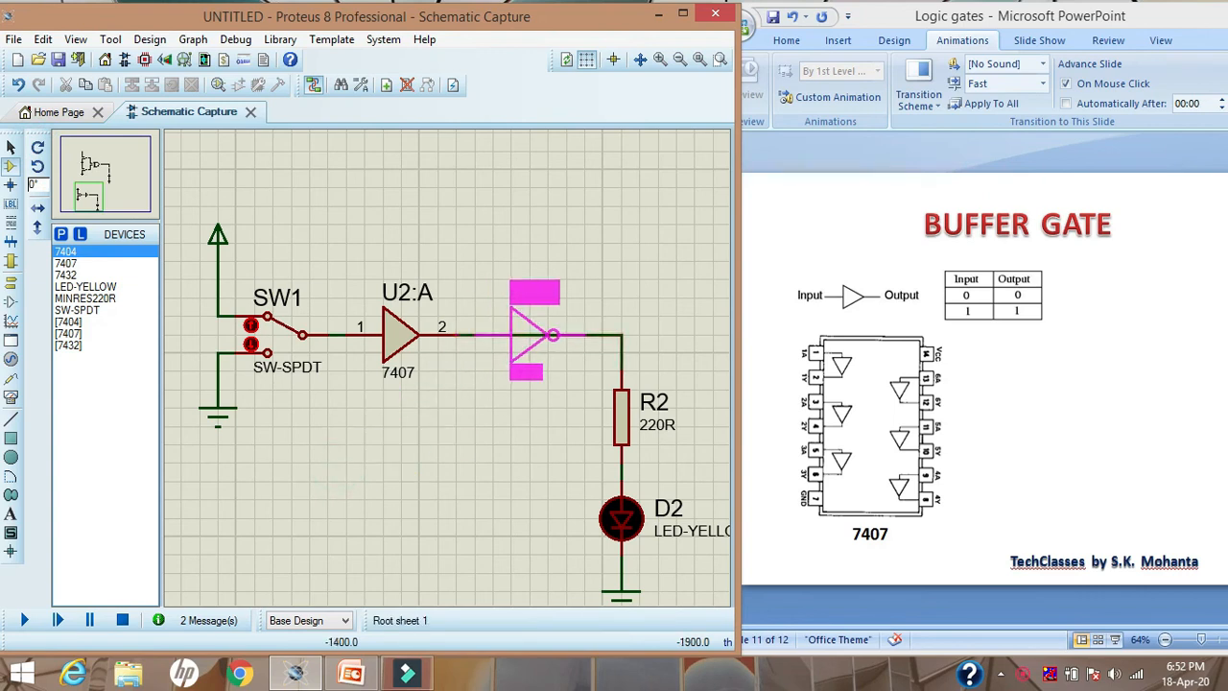
left_click(518, 334)
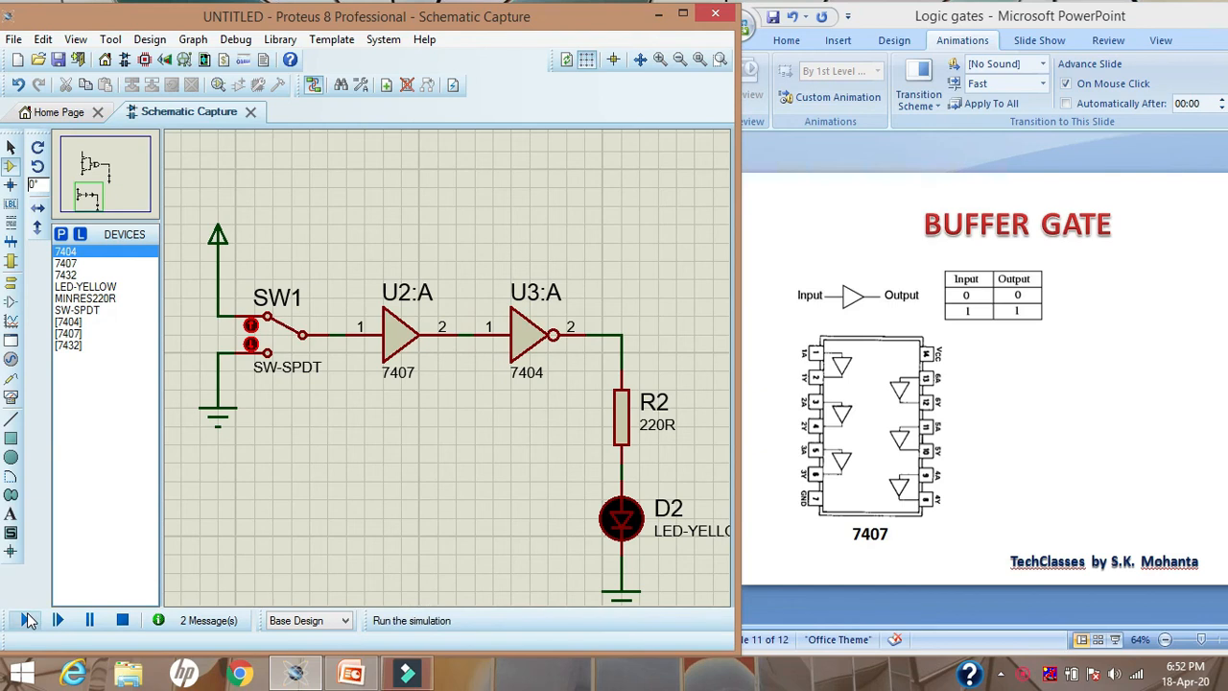
Simulate the circuit with the 7404 back in line and set the SPDT switch to its ground contact
left_click(26, 620)
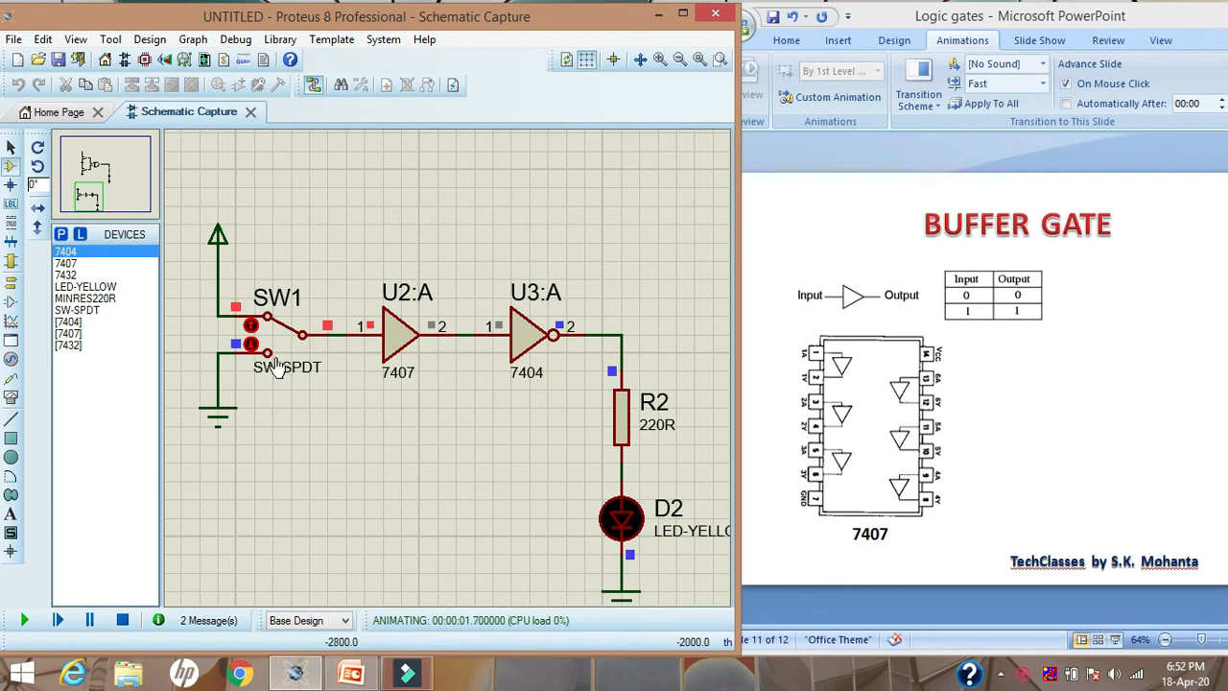
left_click(251, 346)
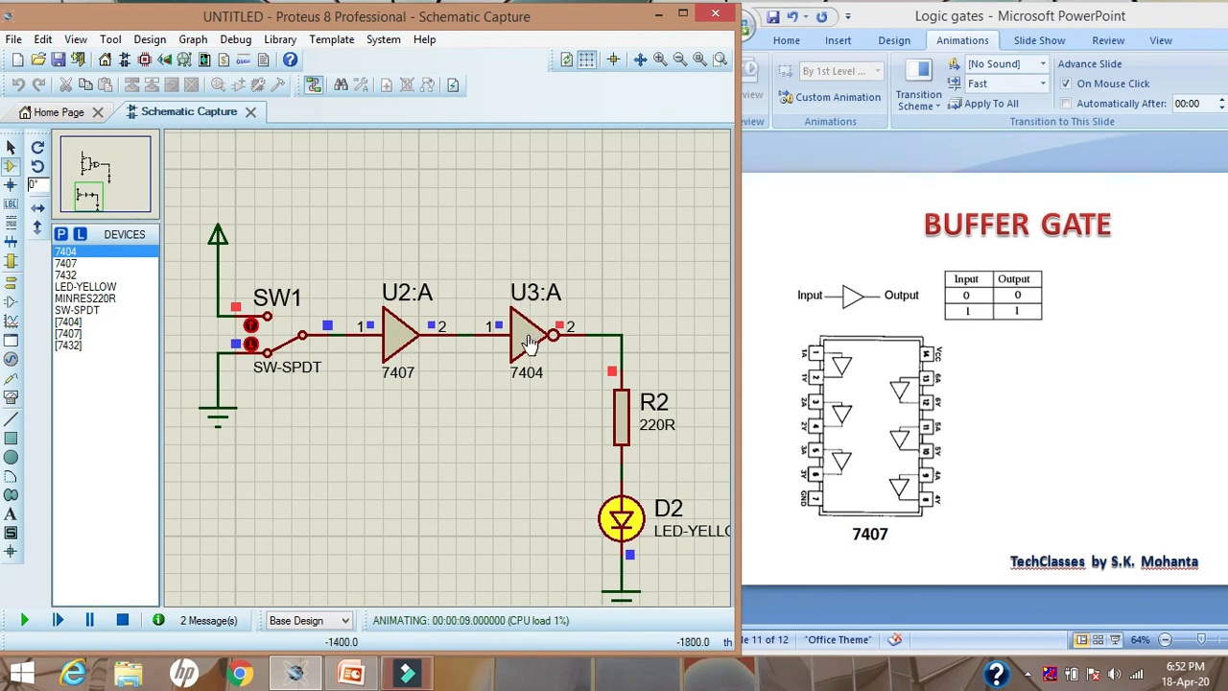
Stop the simulation and widen the schematic window to fit the whole buffer circuit, returning to selection mode
left_click(122, 621)
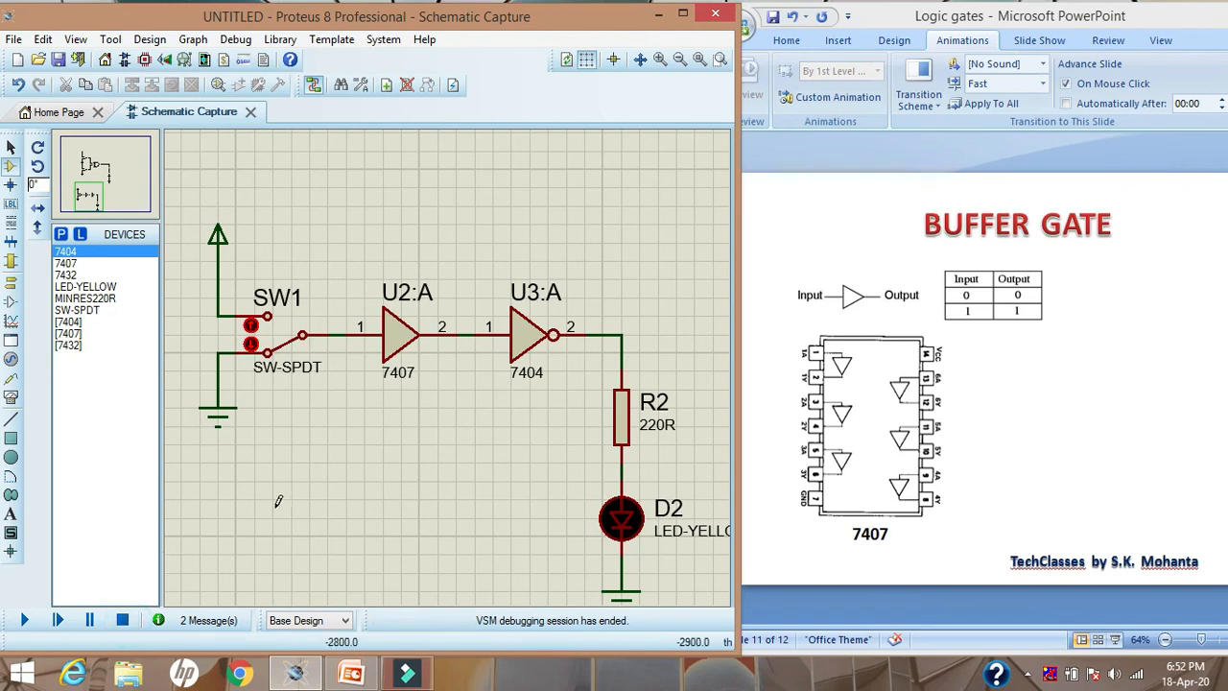
left_click(89, 168)
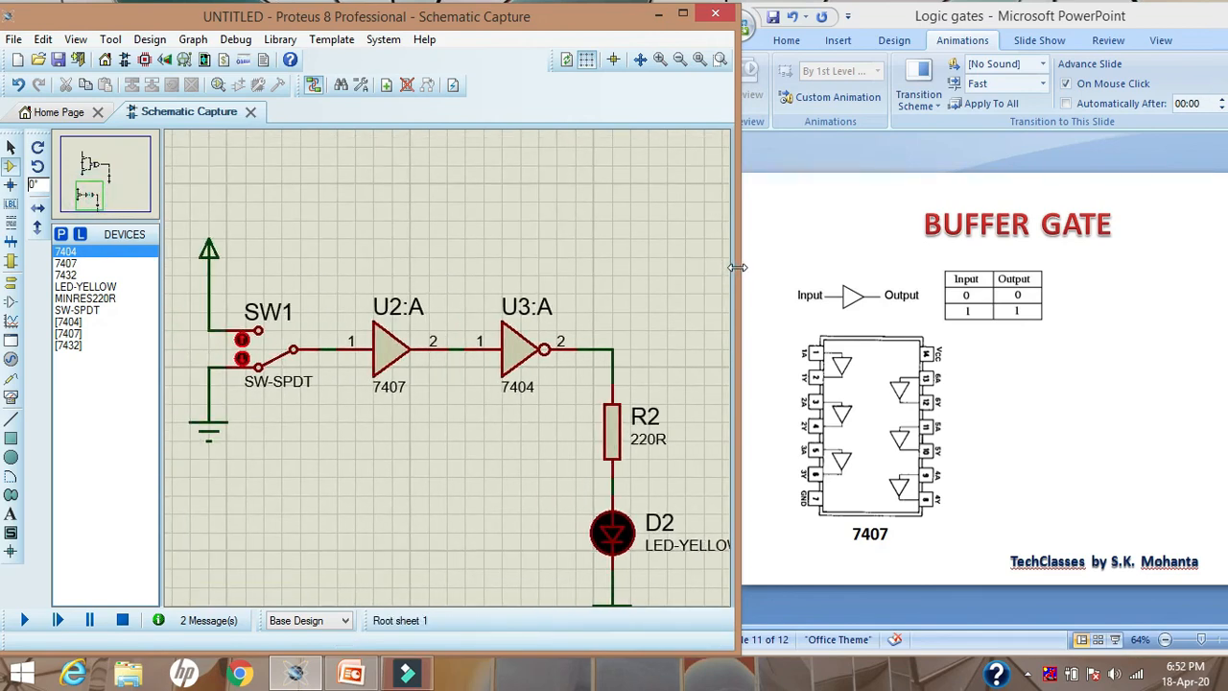
left_click_drag(736, 267, 920, 271)
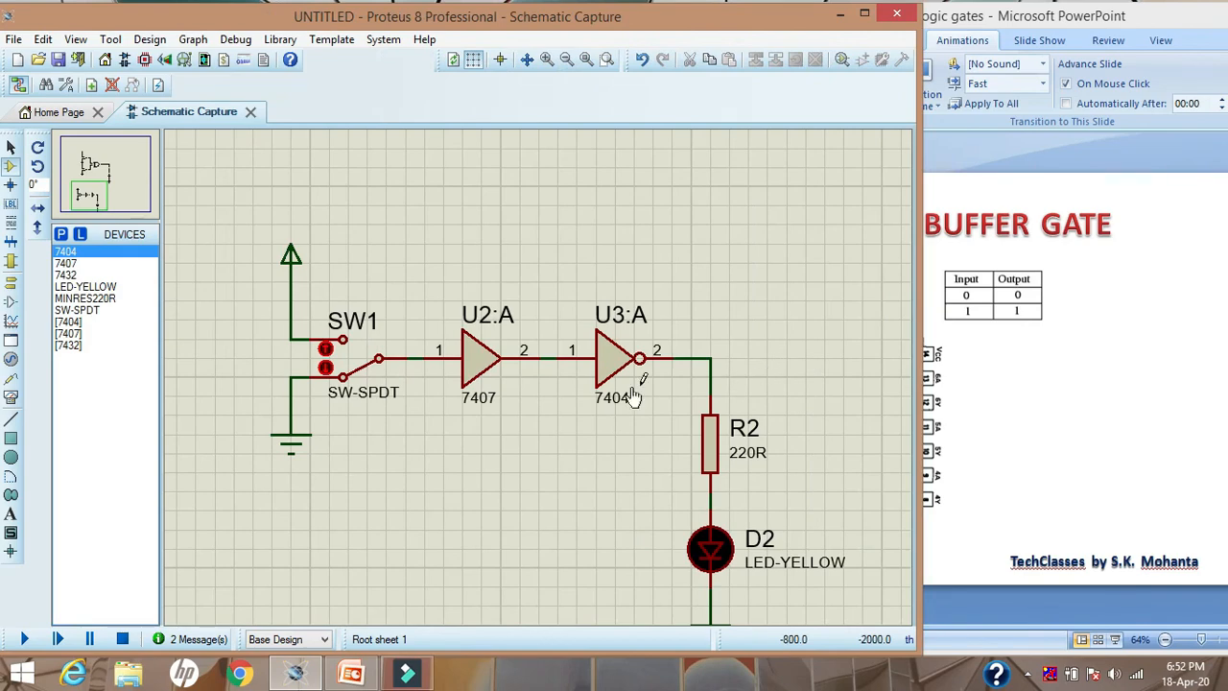
left_click(112, 171)
left_click_drag(112, 171, 90, 200)
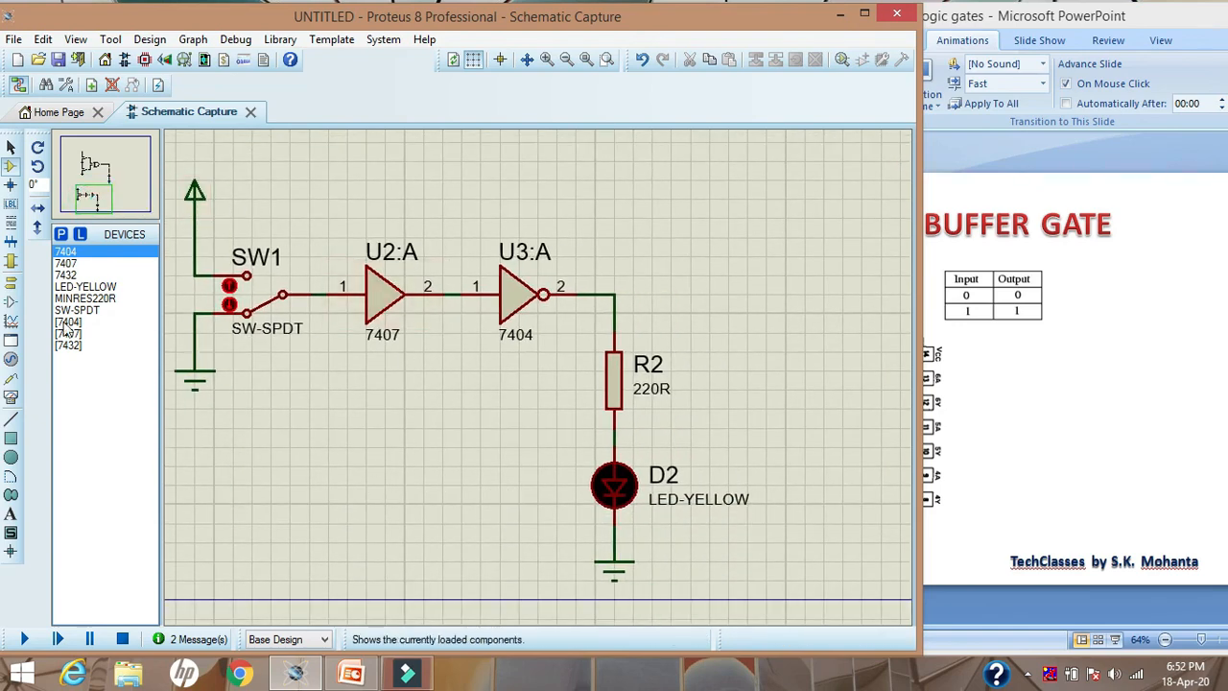
left_click(12, 150)
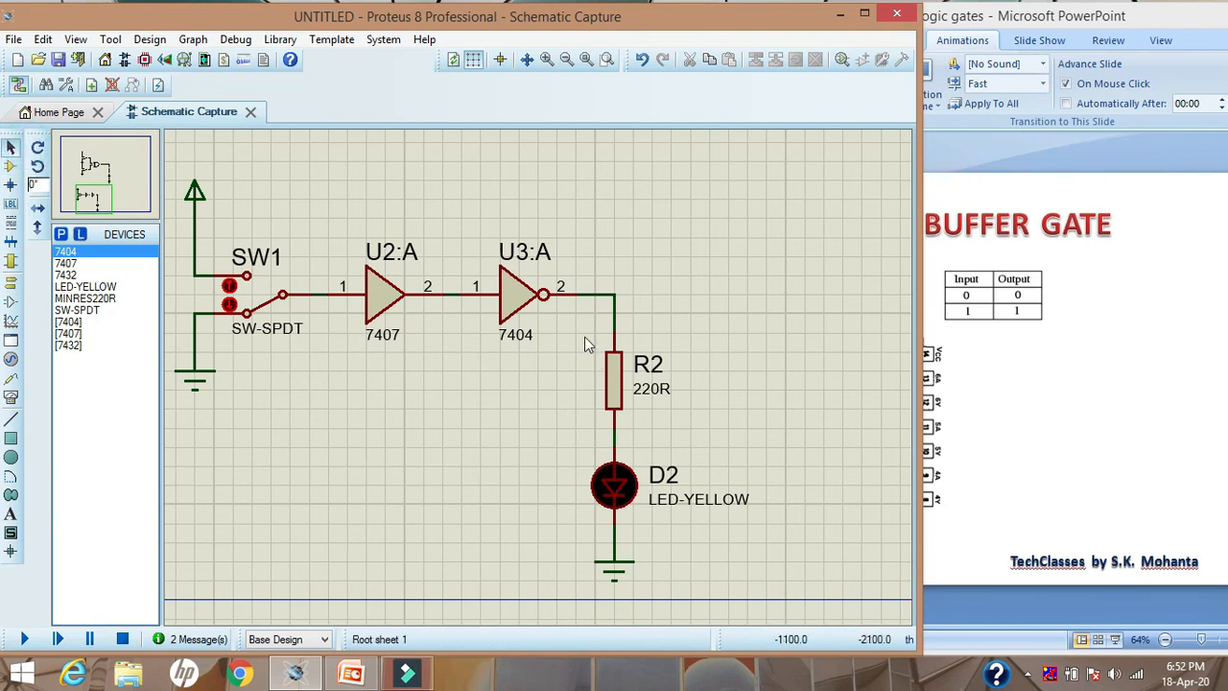
left_click_drag(584, 335, 747, 582)
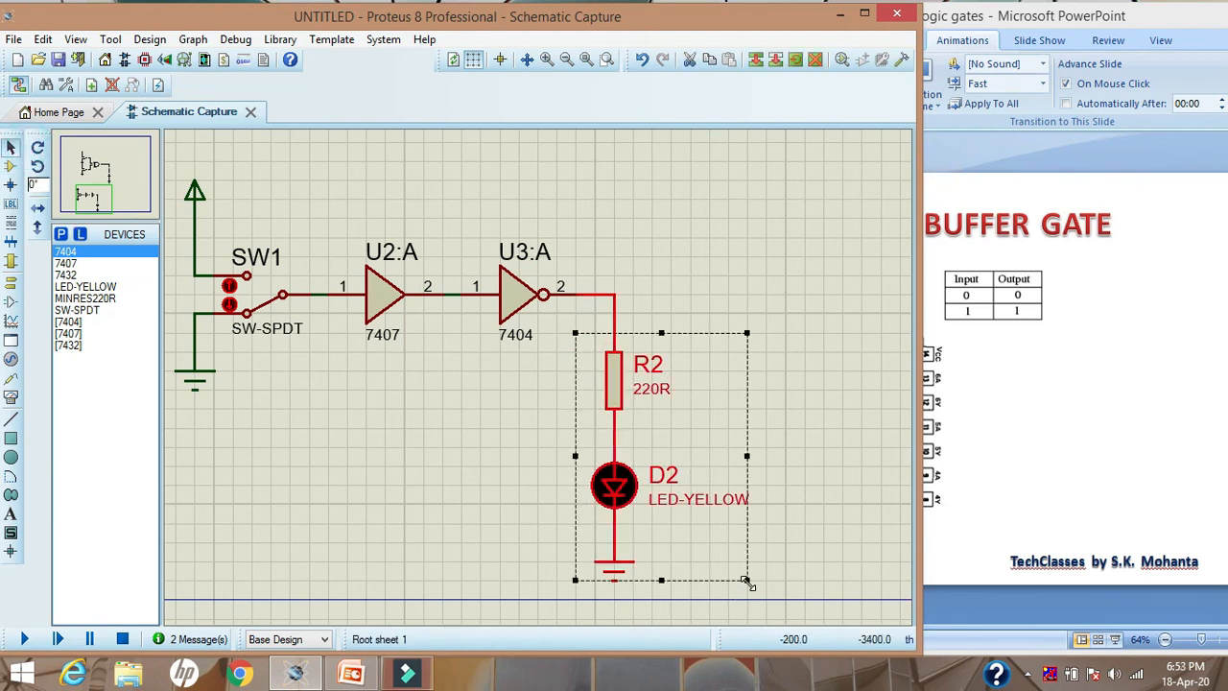
right_click(668, 456)
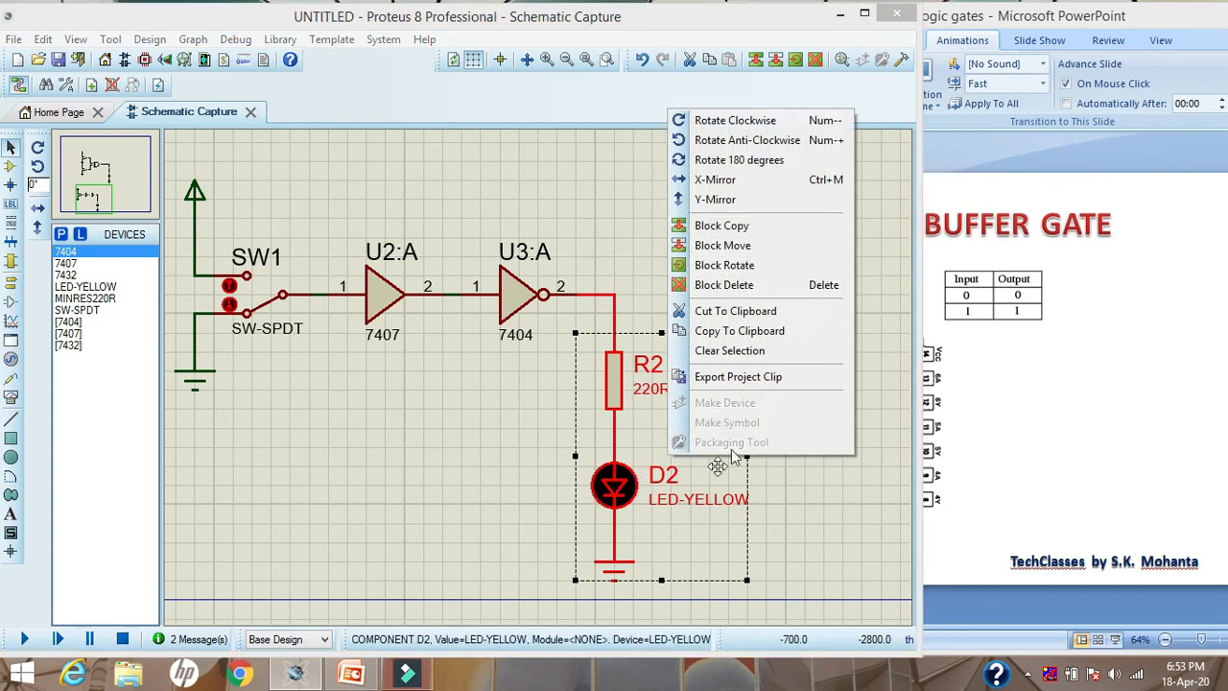
left_click(735, 316)
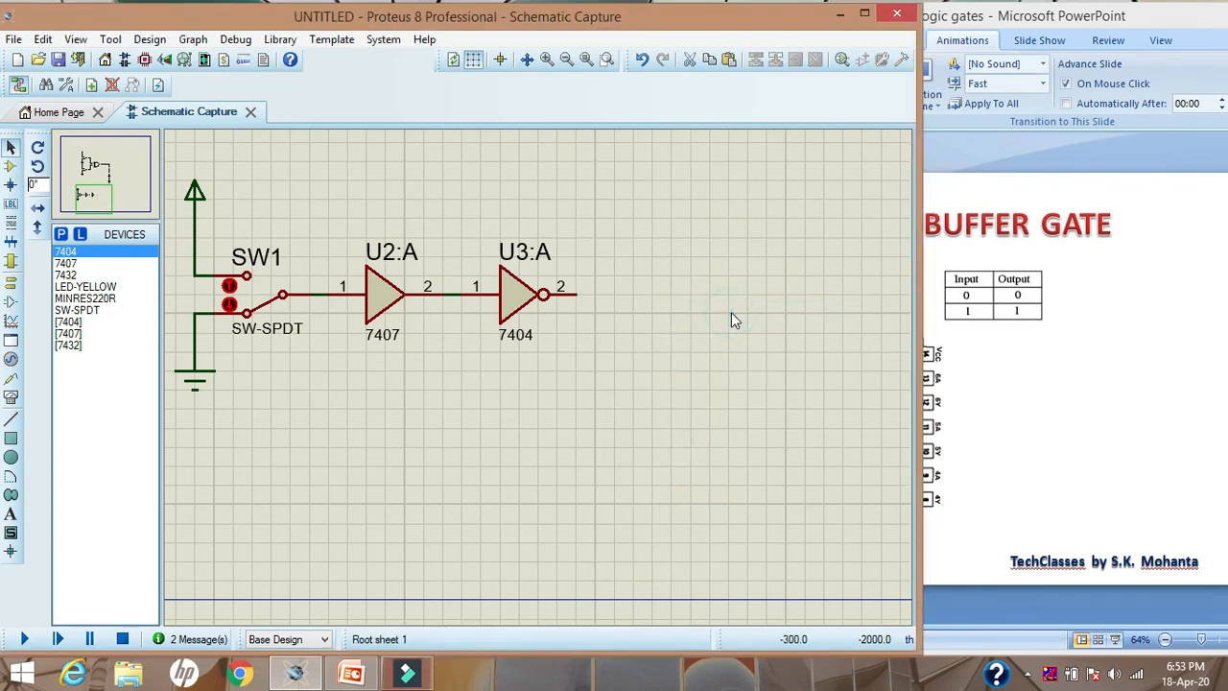
key("ctrl+z")
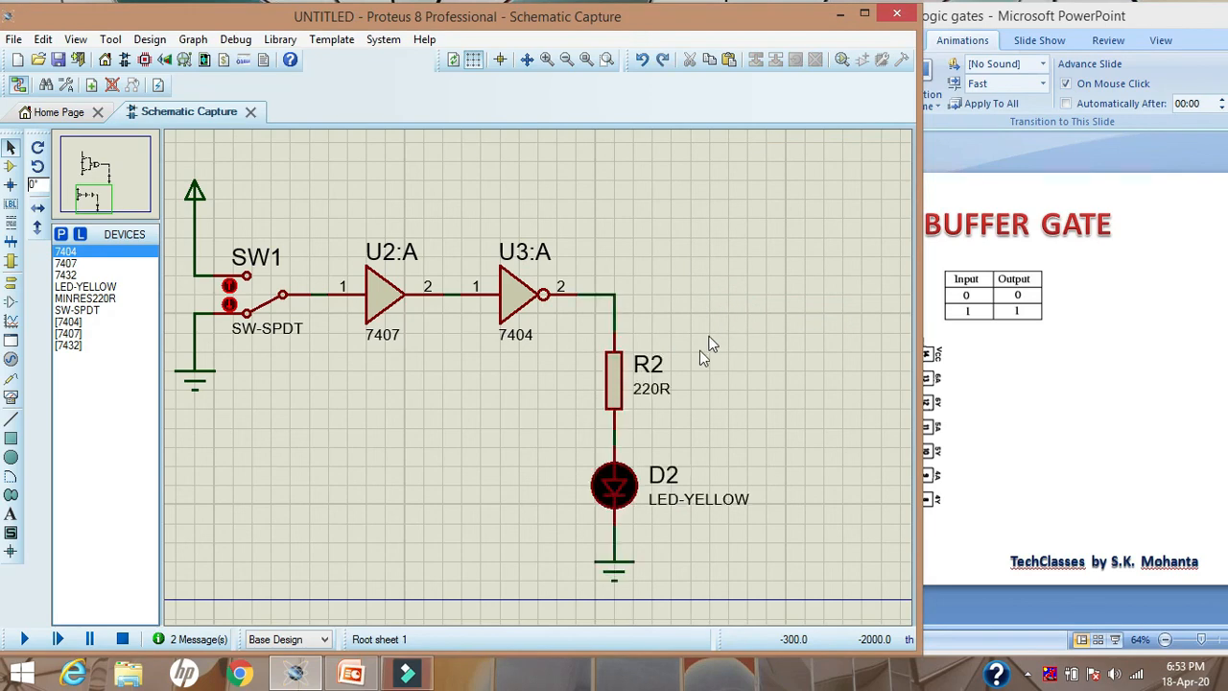
Copy the branch with the 220R resistor, yellow LED and ground, and paste two copies side by side to its right
left_click_drag(574, 332, 710, 581)
right_click(650, 537)
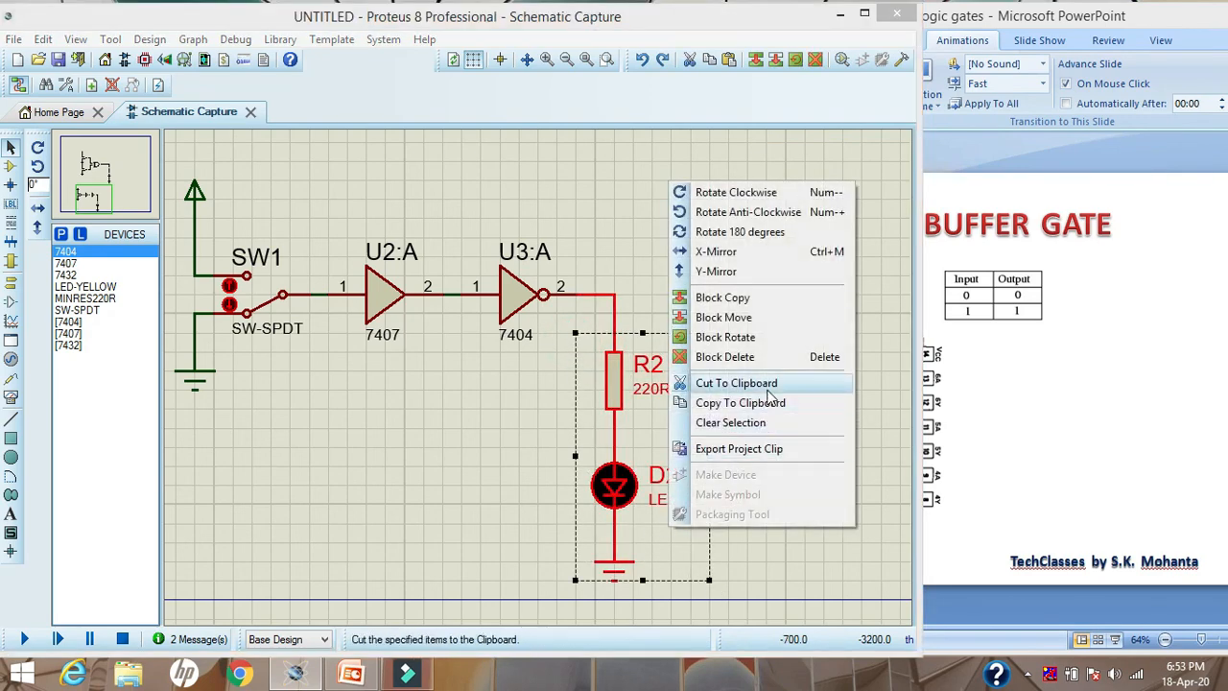
left_click(731, 403)
left_click(760, 410)
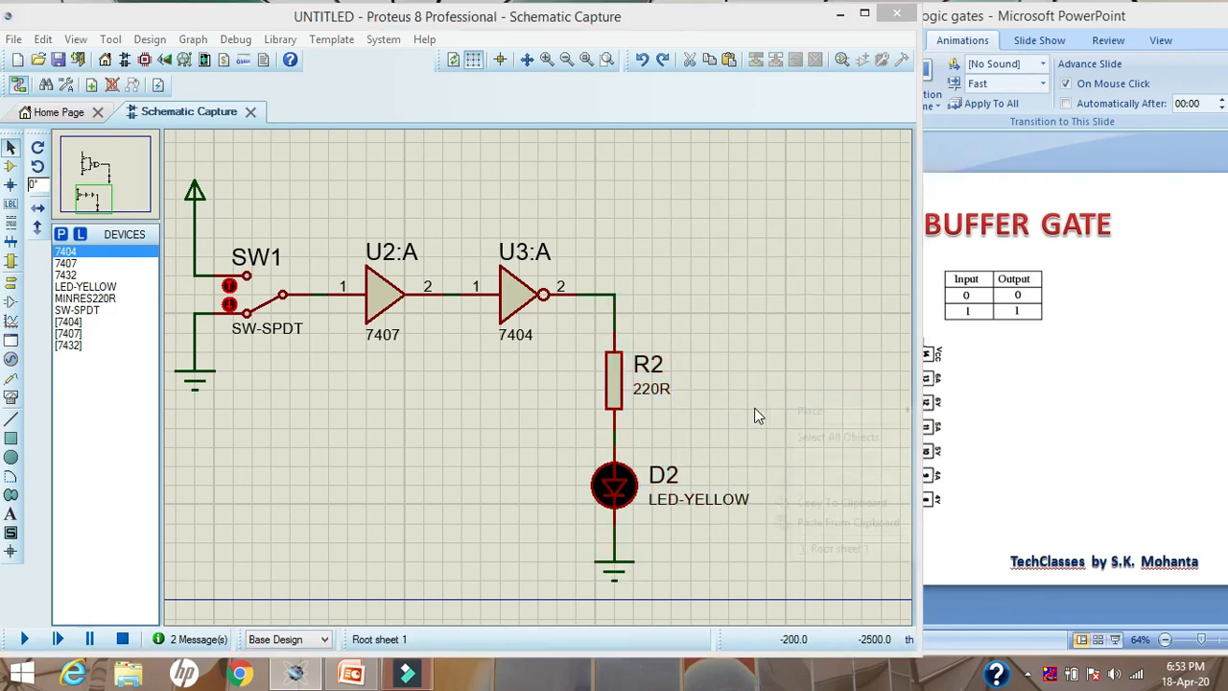
right_click(759, 409)
left_click(810, 522)
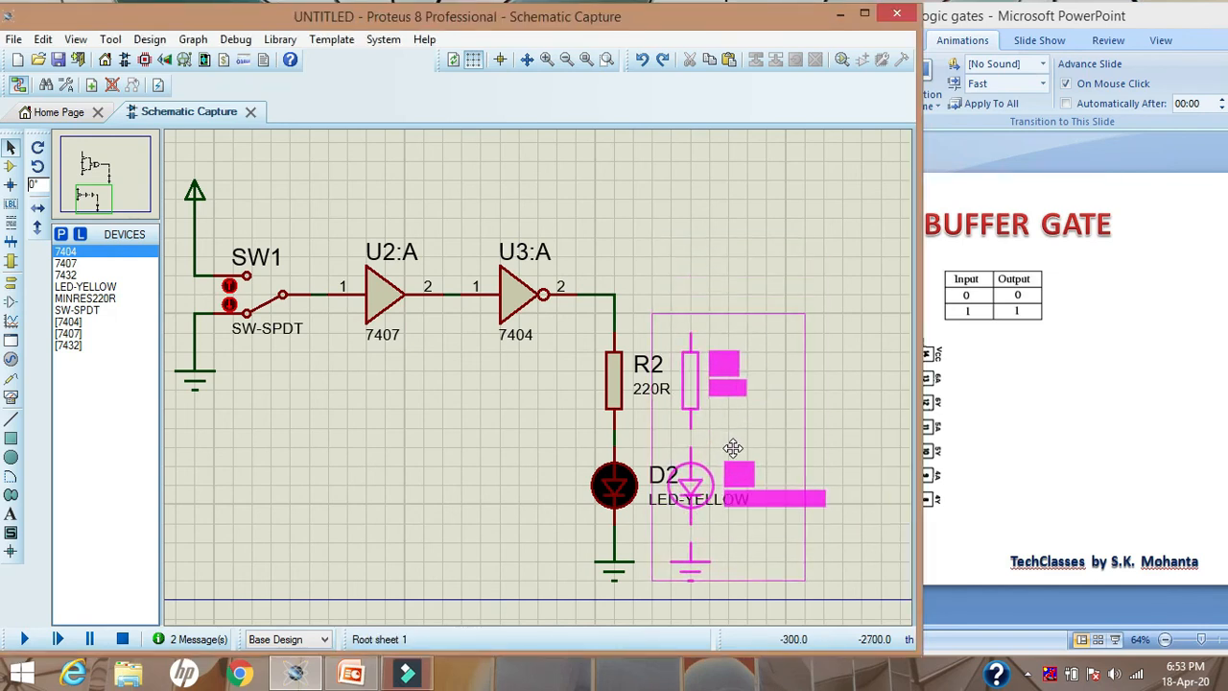
left_click(733, 448)
right_click(800, 413)
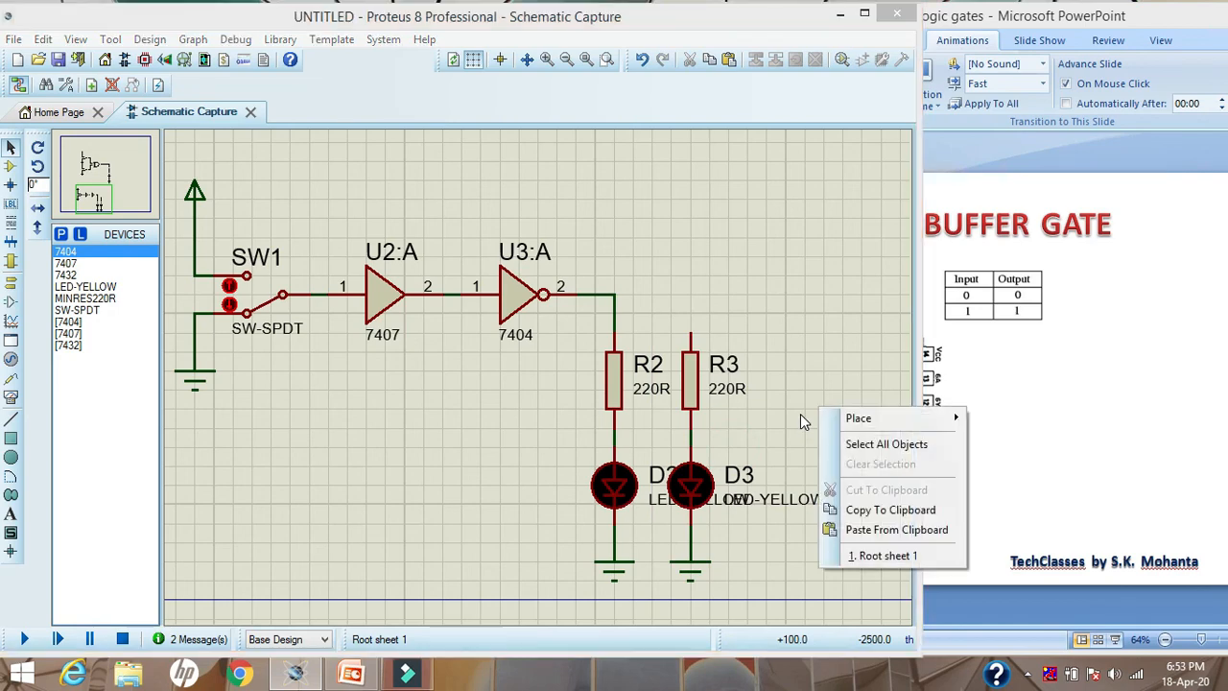
left_click(882, 529)
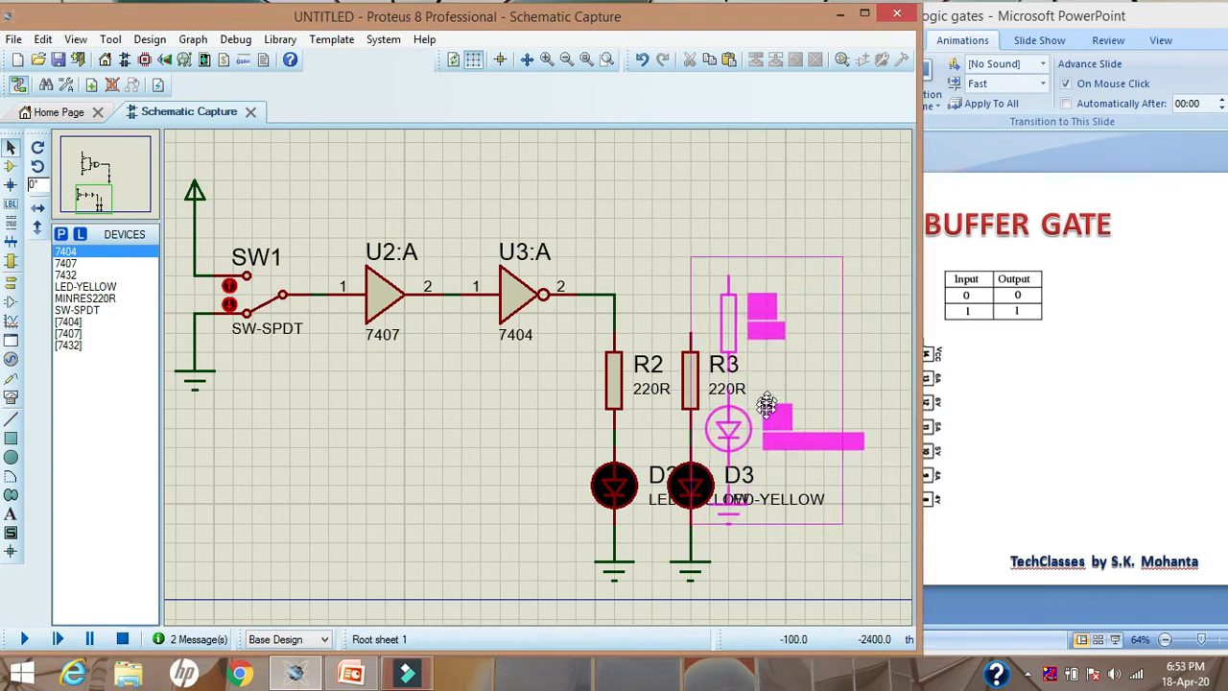
left_click(780, 446)
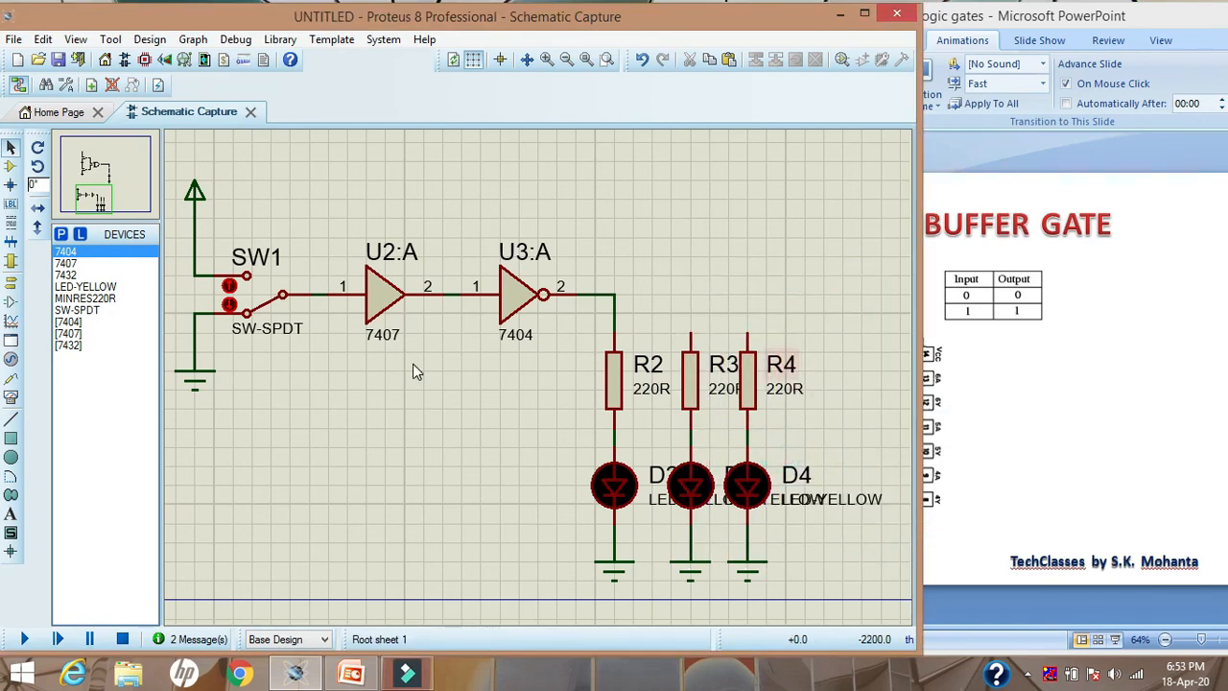
Place two more 7404 inverters stacked above the existing one
left_click(10, 149)
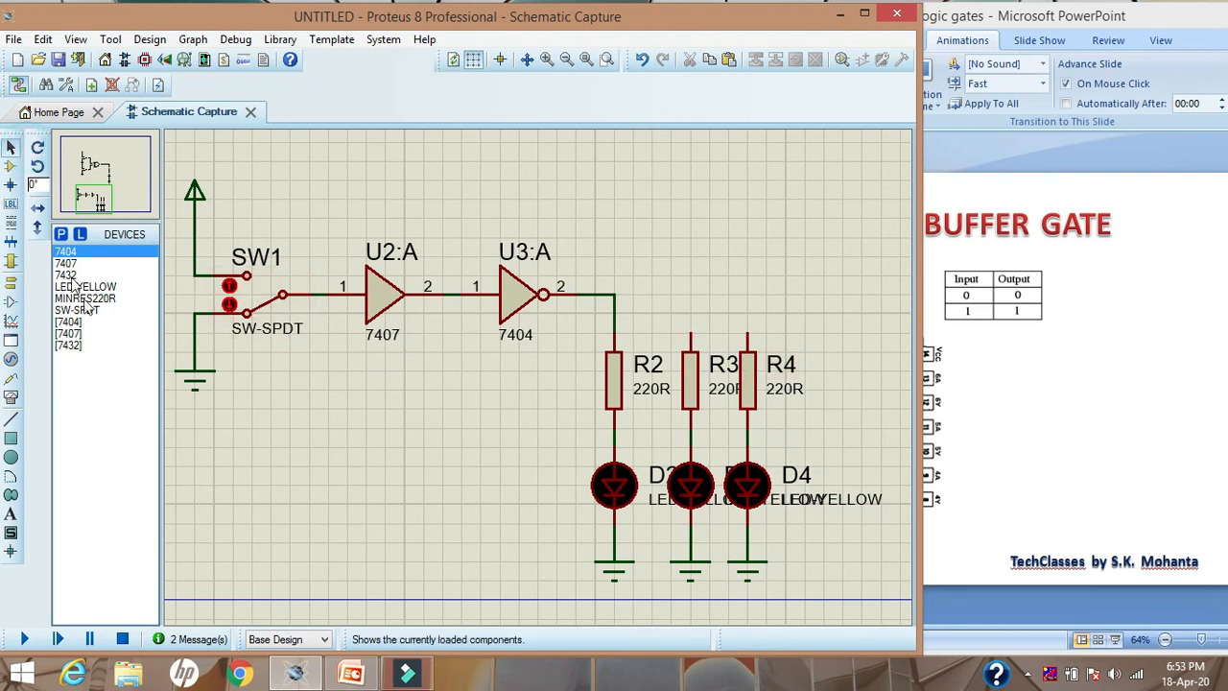
left_click(64, 253)
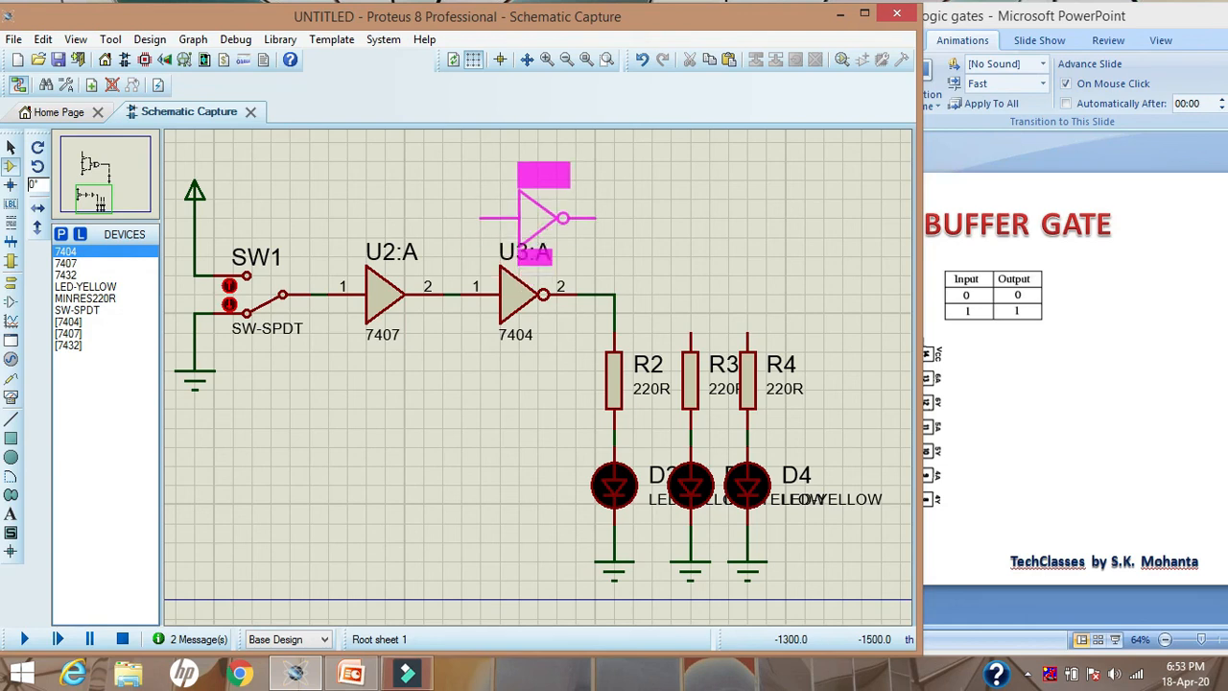
left_click(518, 218)
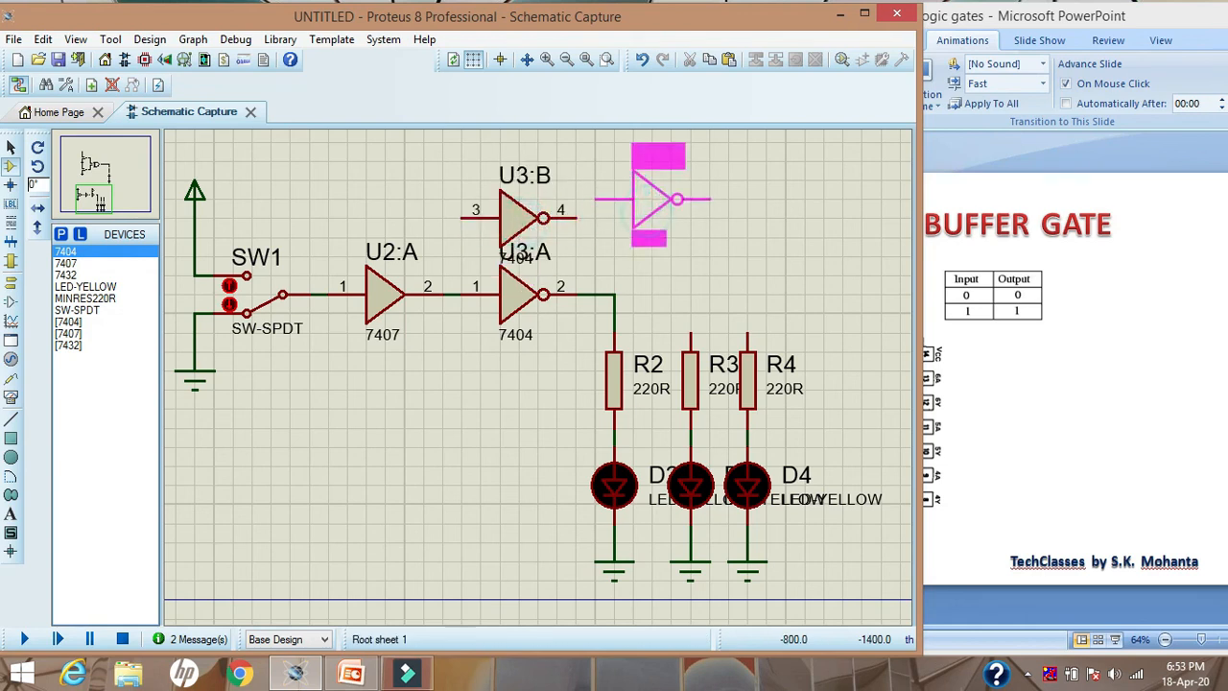
left_click(518, 142)
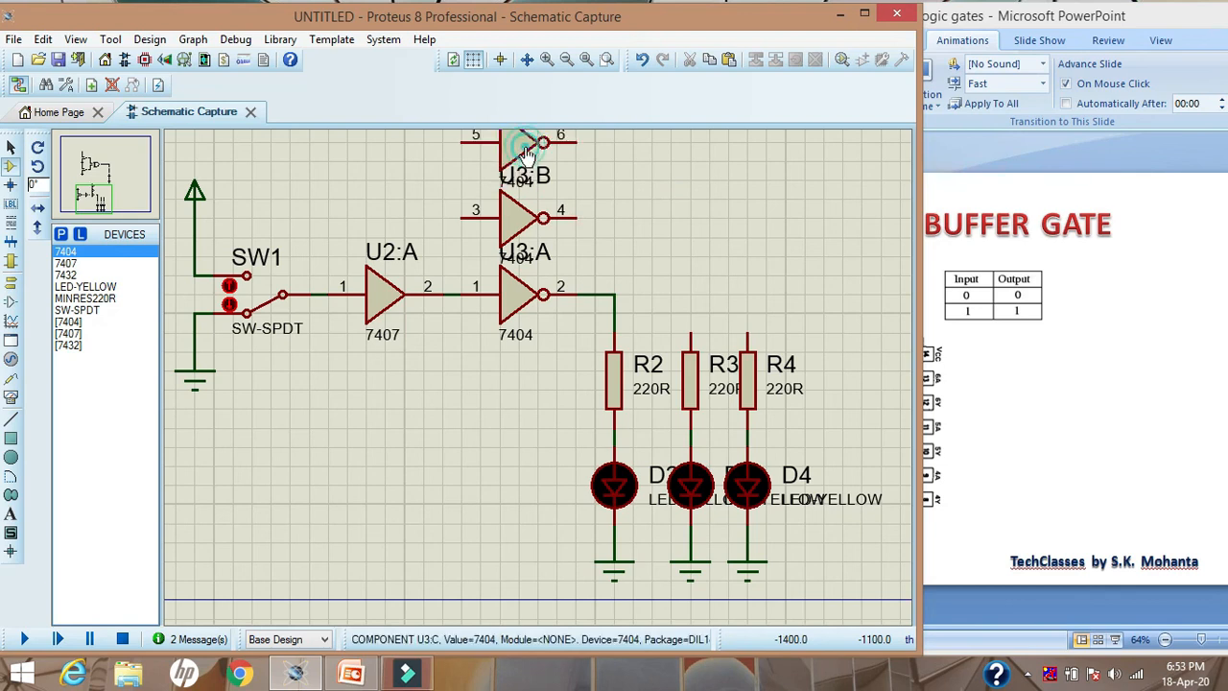
left_click(10, 147)
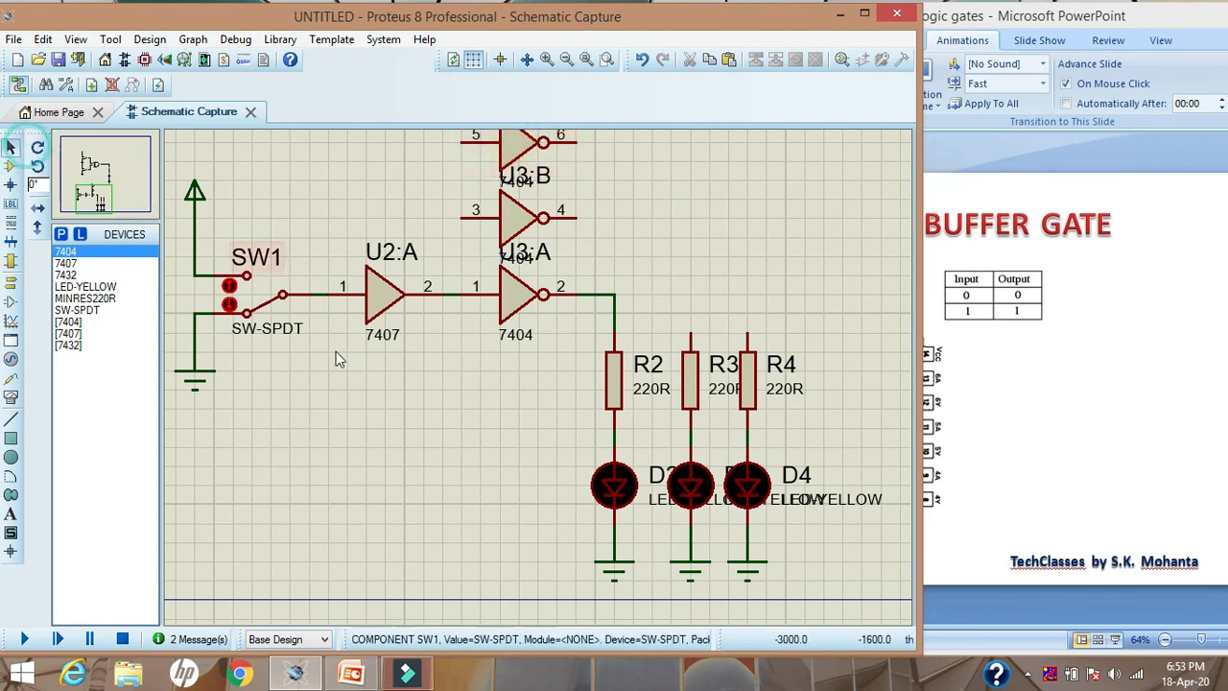
Wire the inputs of both added 7404 inverters to the 7407's output
left_click(460, 220)
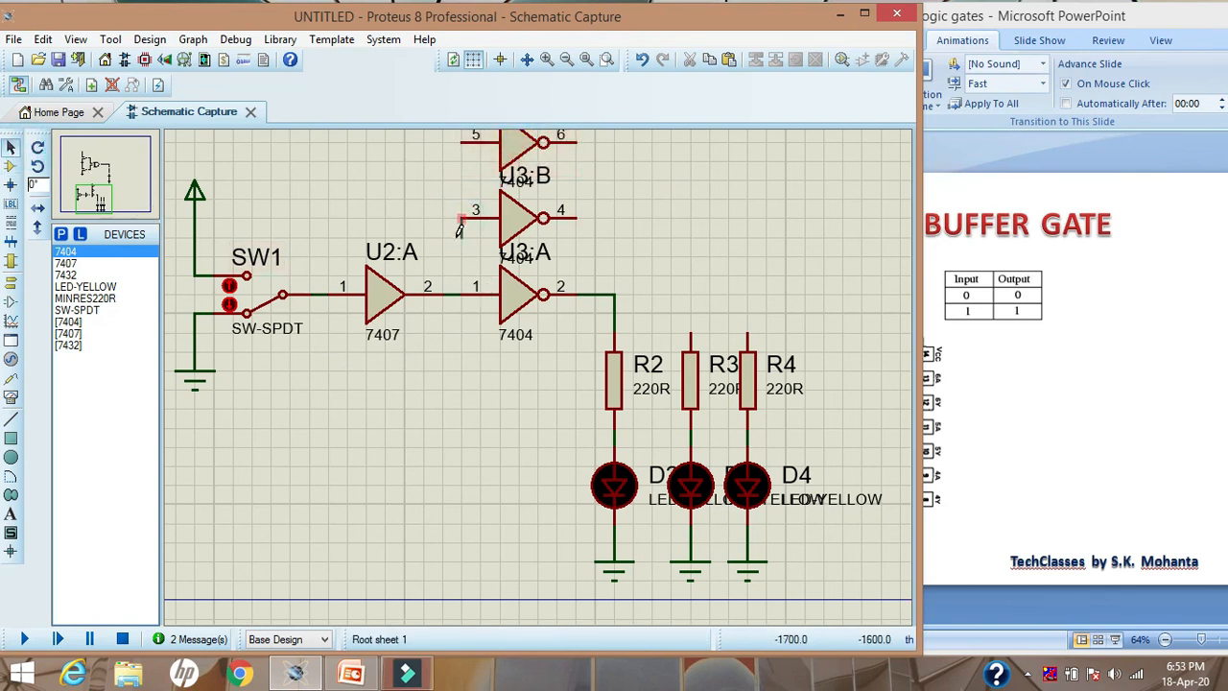
left_click(463, 291)
left_click(460, 213)
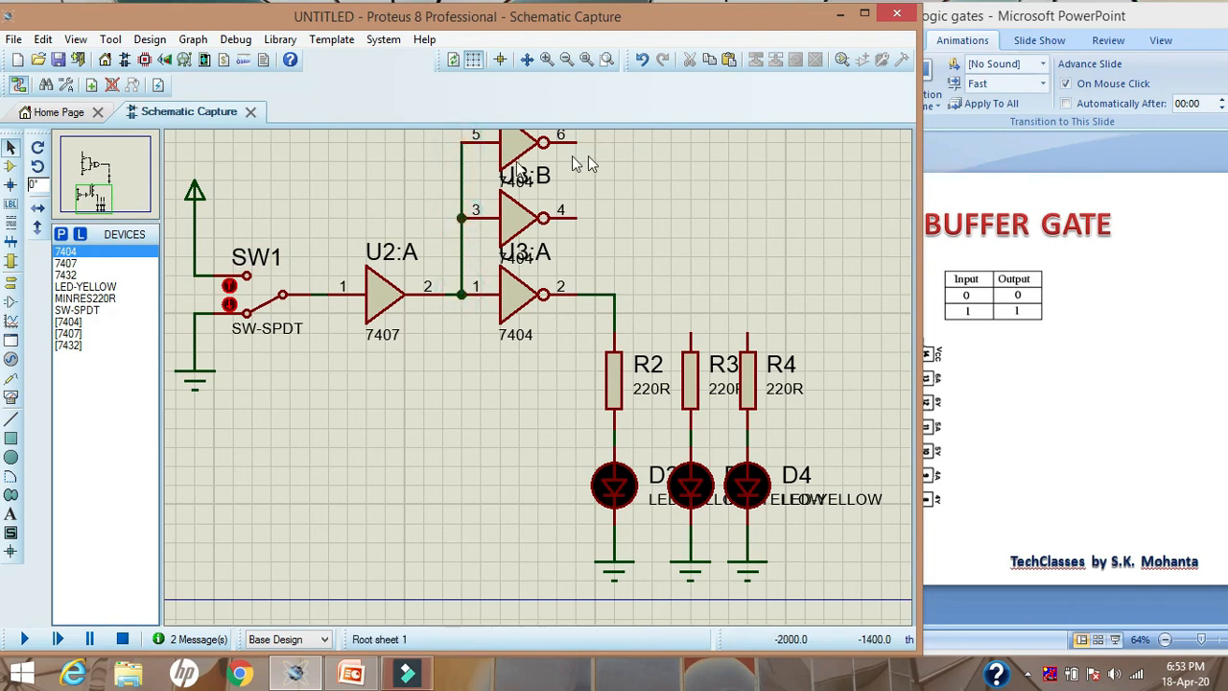
Wire the top inverter's output to resistor R4 and the middle inverter's output to resistor R3
left_click(575, 142)
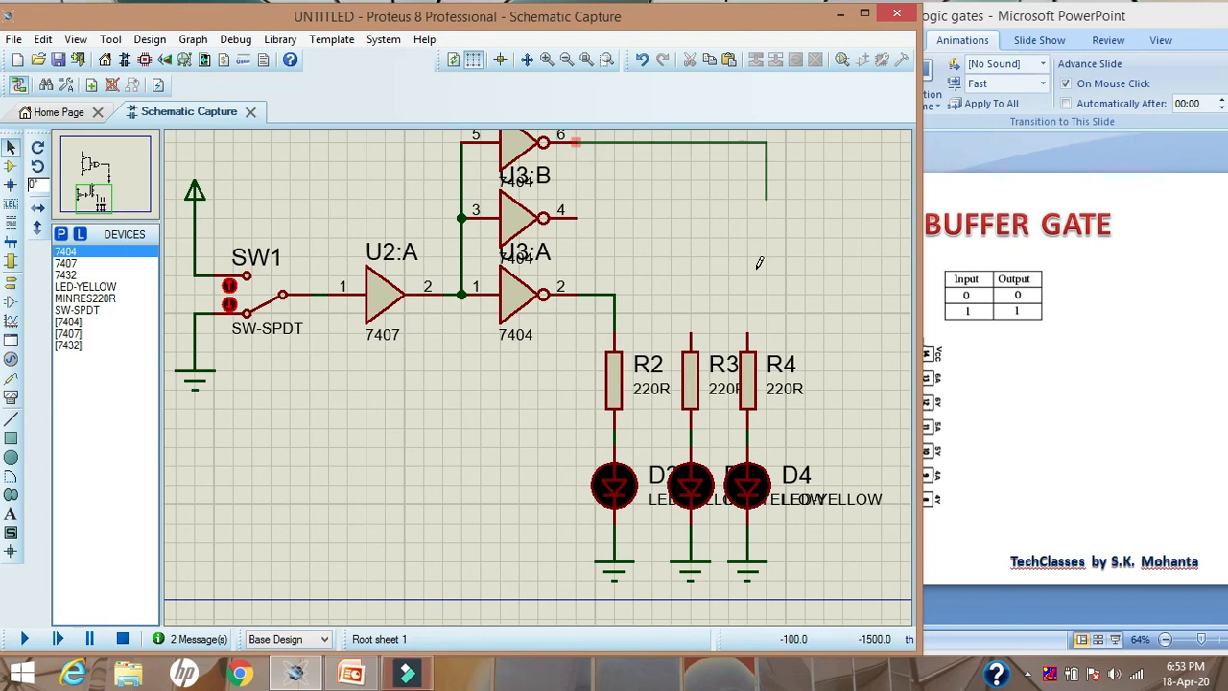
left_click(747, 333)
left_click(690, 333)
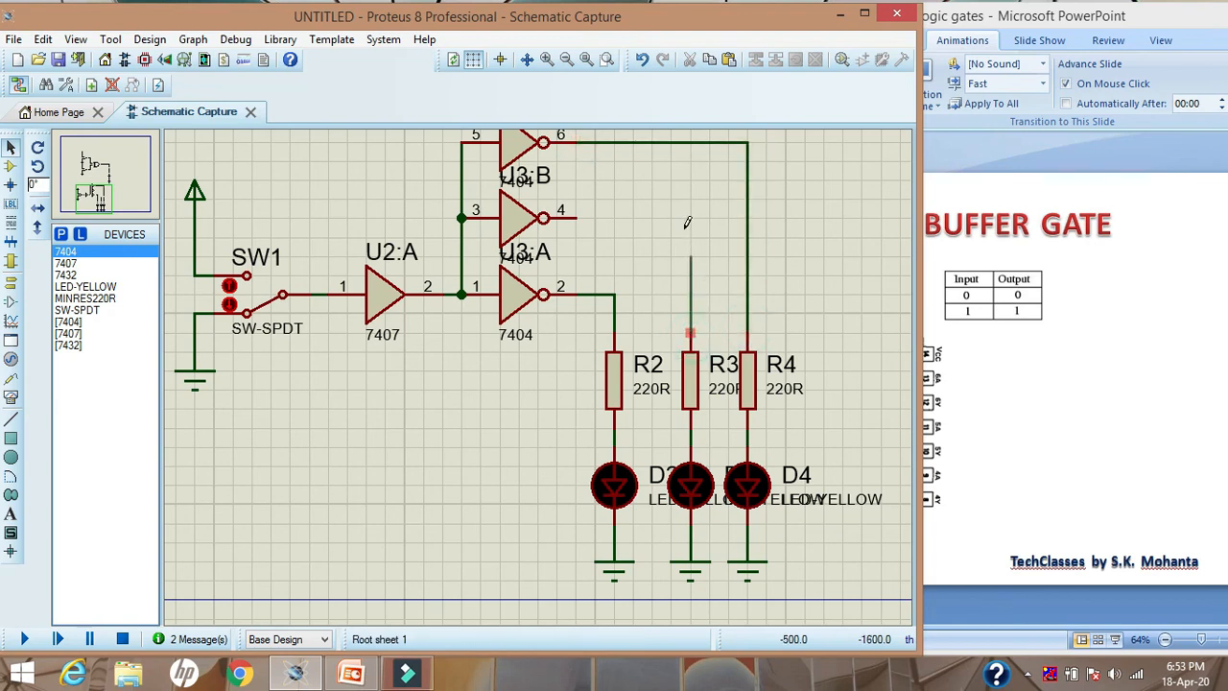
left_click(575, 218)
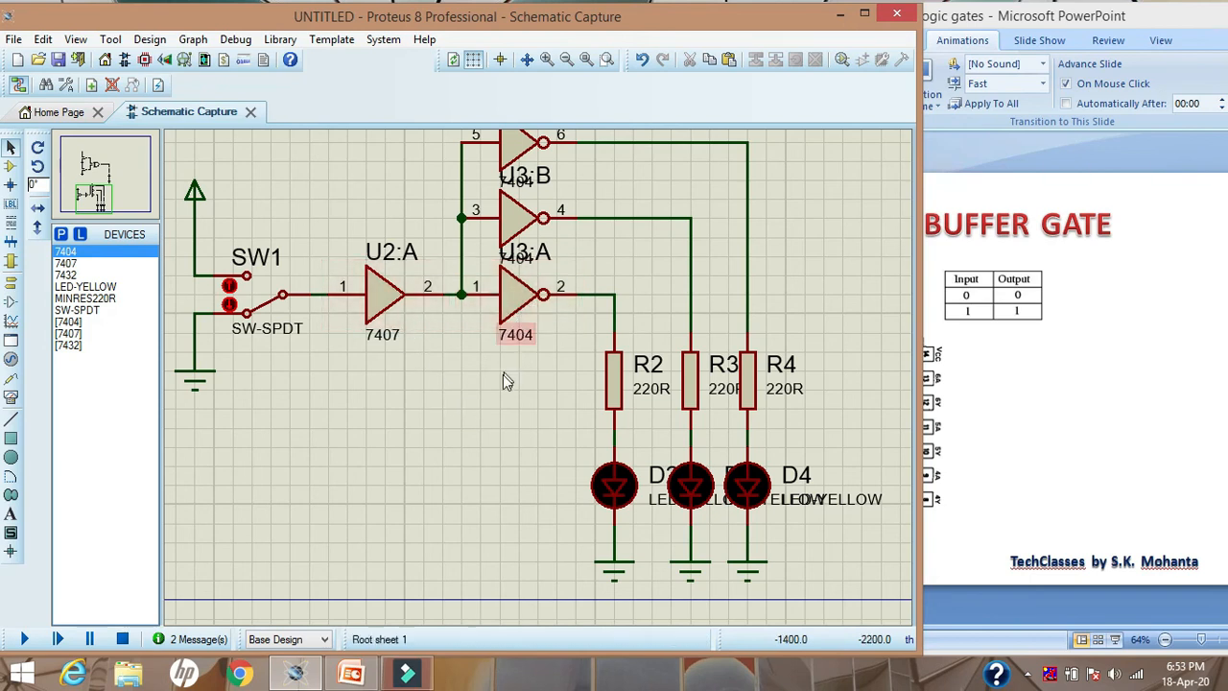
Simulate the three-LED circuit with the SPDT switch on its power contact, and switch to PowerPoint's closing "thanks..." slide
left_click(26, 641)
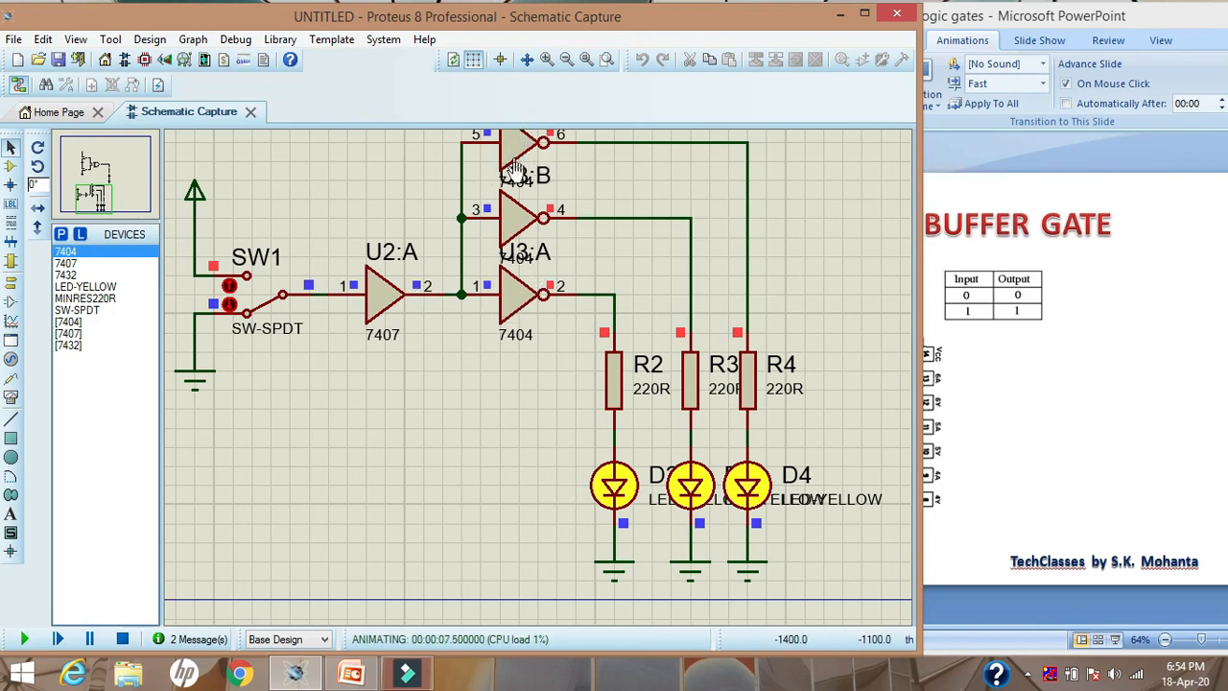
left_click(247, 293)
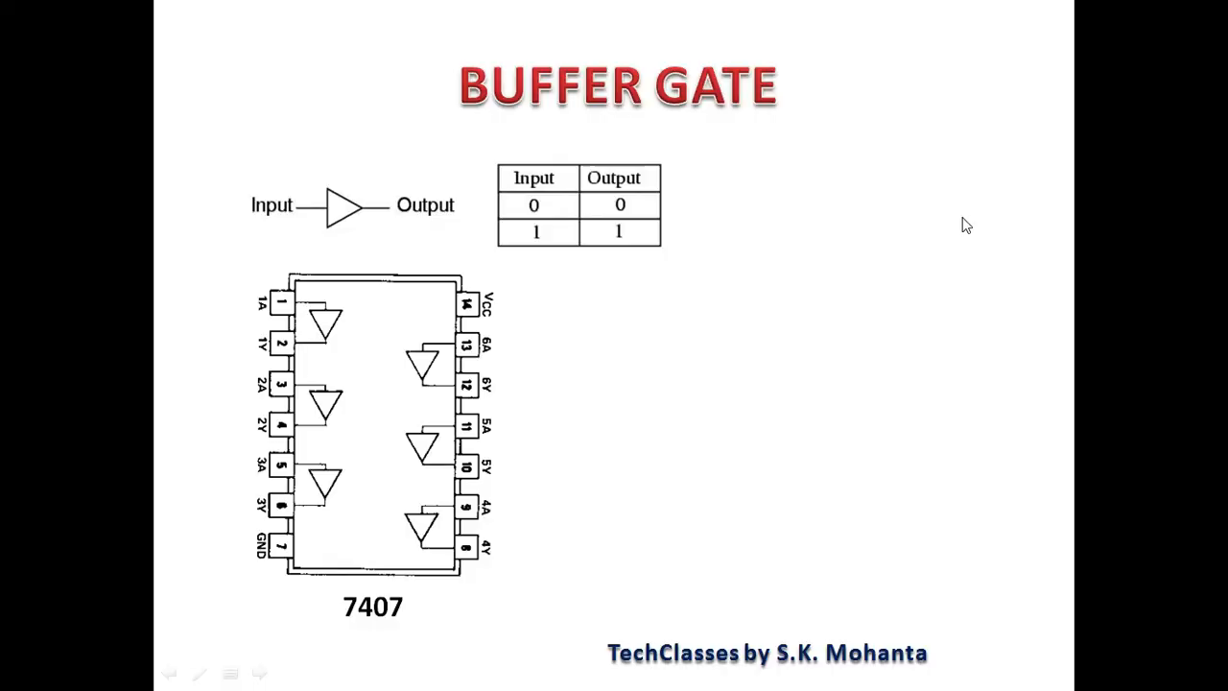
left_click(964, 225)
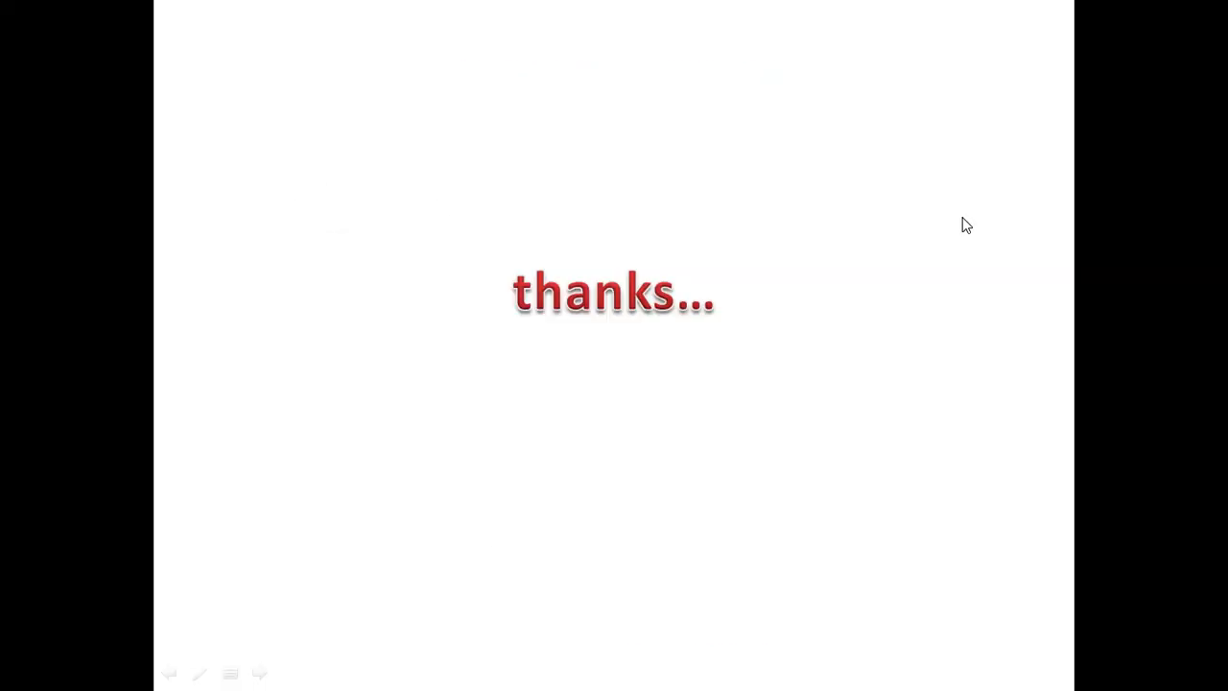